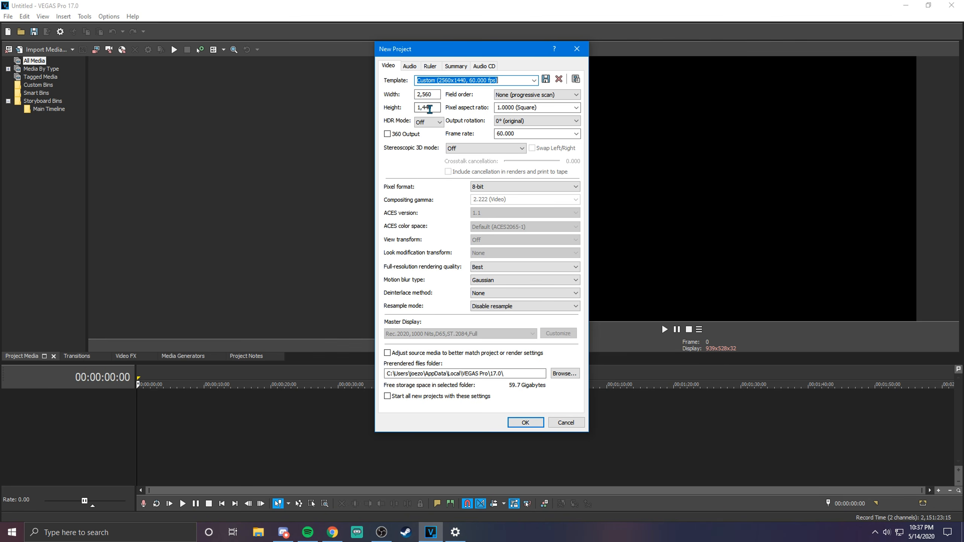
Step: Create a new project using the Custom (1920x1080, 59.940 fps) template
click(533, 80)
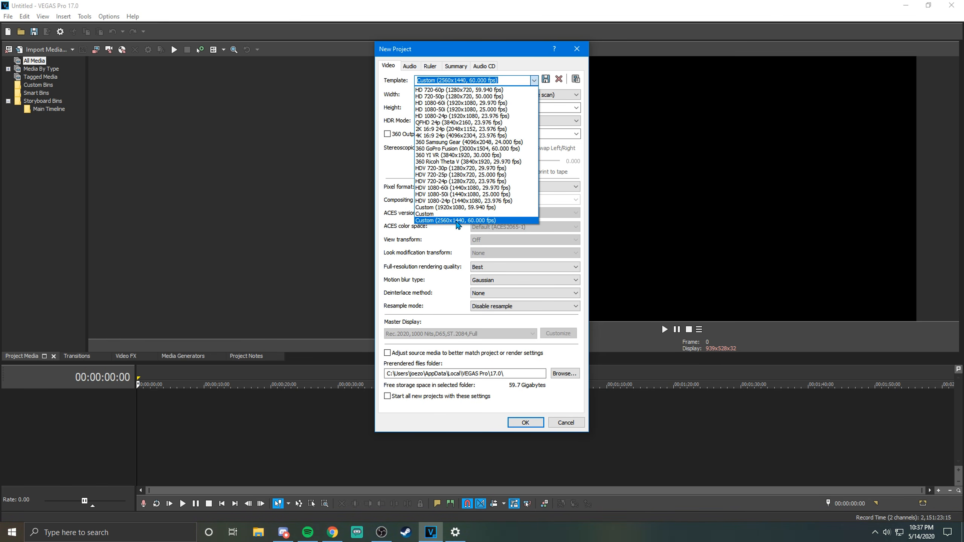
click(457, 208)
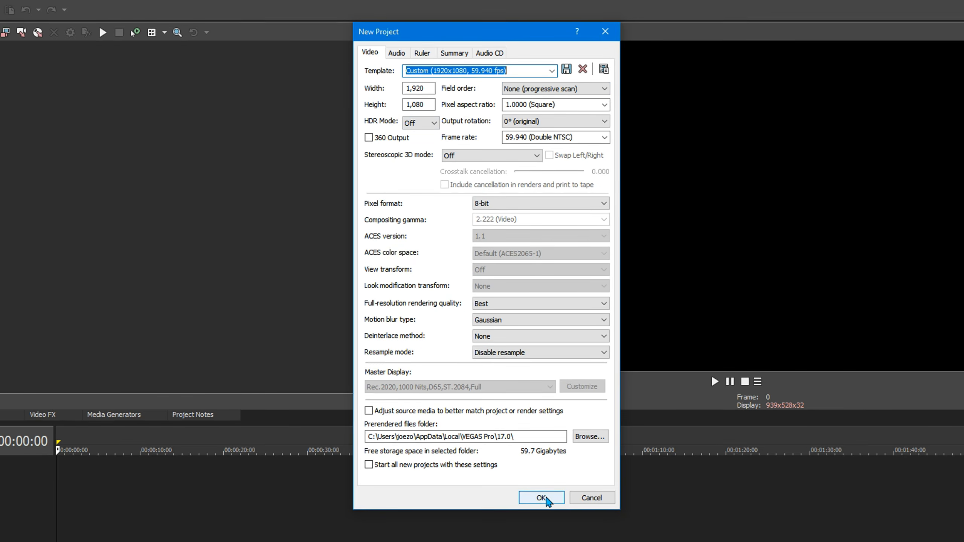
click(542, 498)
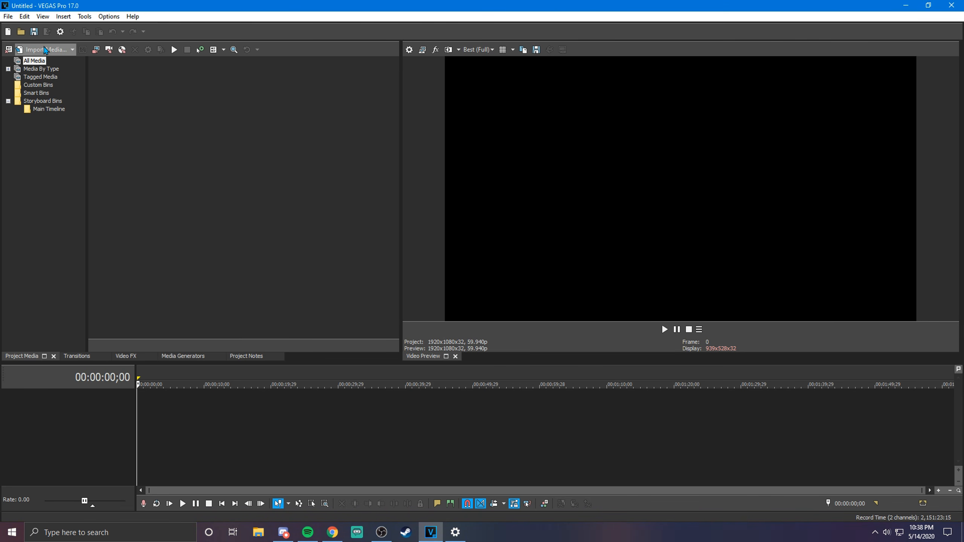
Step: Import the video "warzone talks about naughty dog" from the Youtube (E:) drive
click(45, 50)
drag(76, 30, 239, 62)
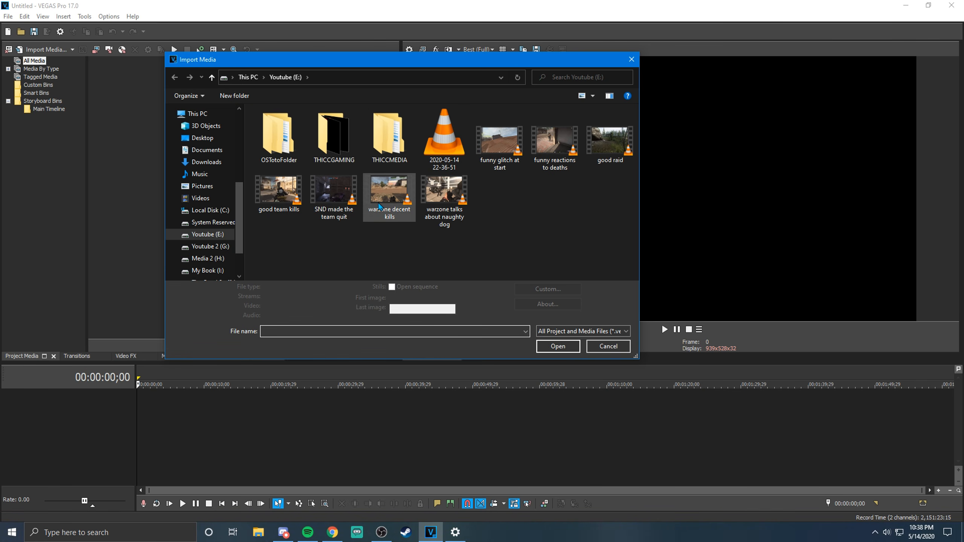
double_click(450, 198)
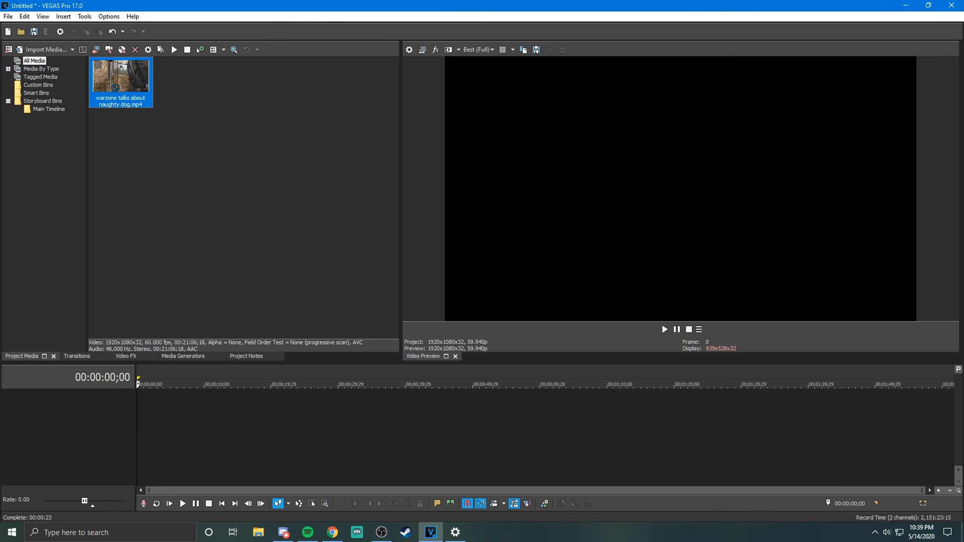
Step: Place the imported "warzone talks about naughty dog" clip at the very start of the timeline
drag(116, 88, 142, 417)
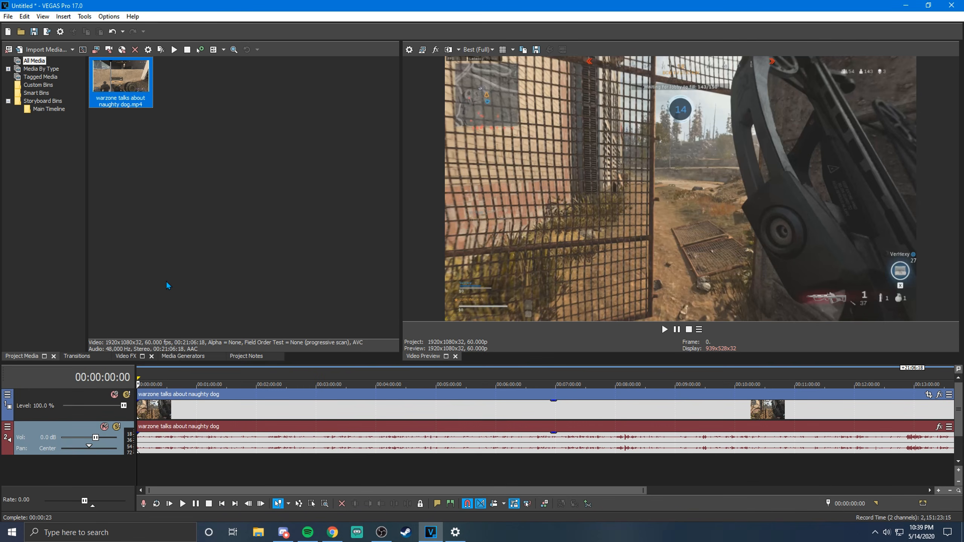
scroll(216, 409, down, 1)
drag(217, 409, 88, 410)
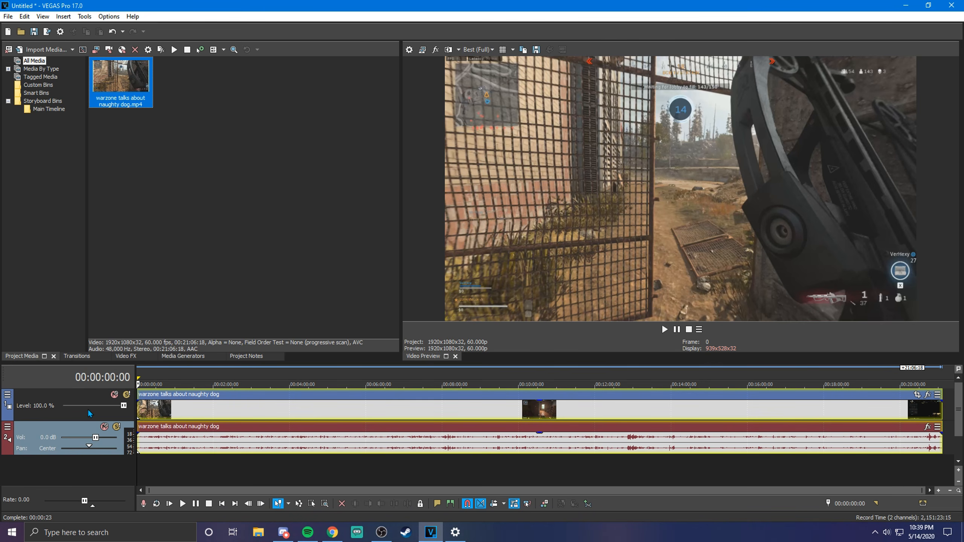
click(176, 418)
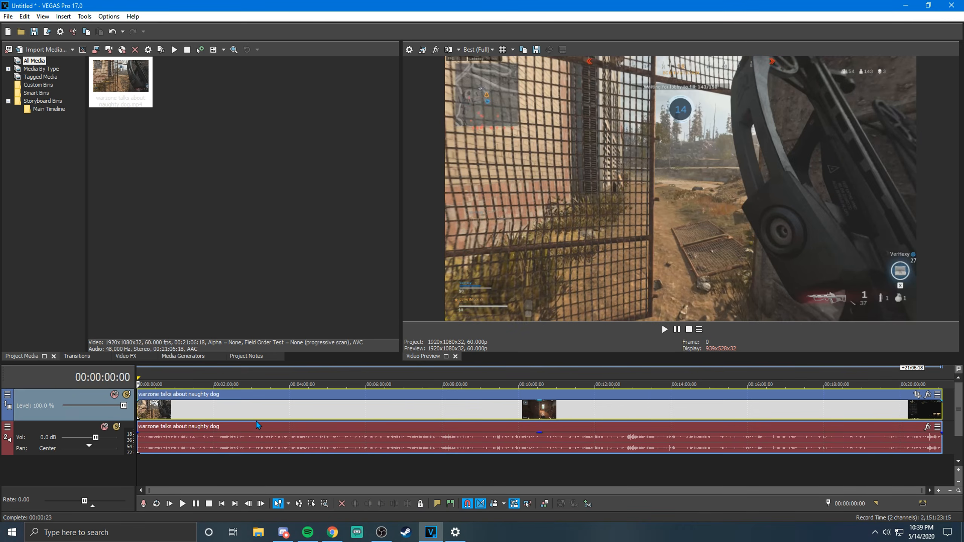
Step: Split the clip at about 00:04:41:03 and again at about 00:05:33:07
click(267, 415)
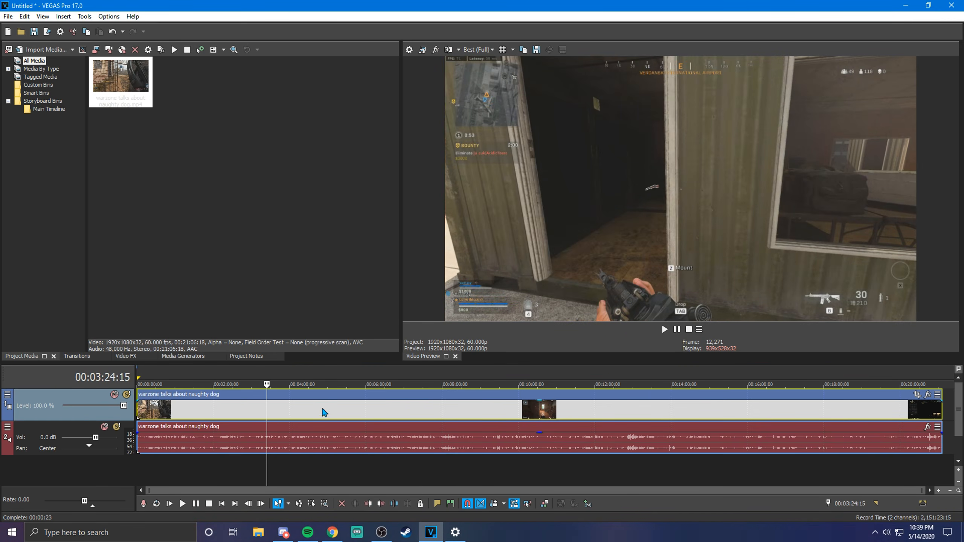
click(317, 416)
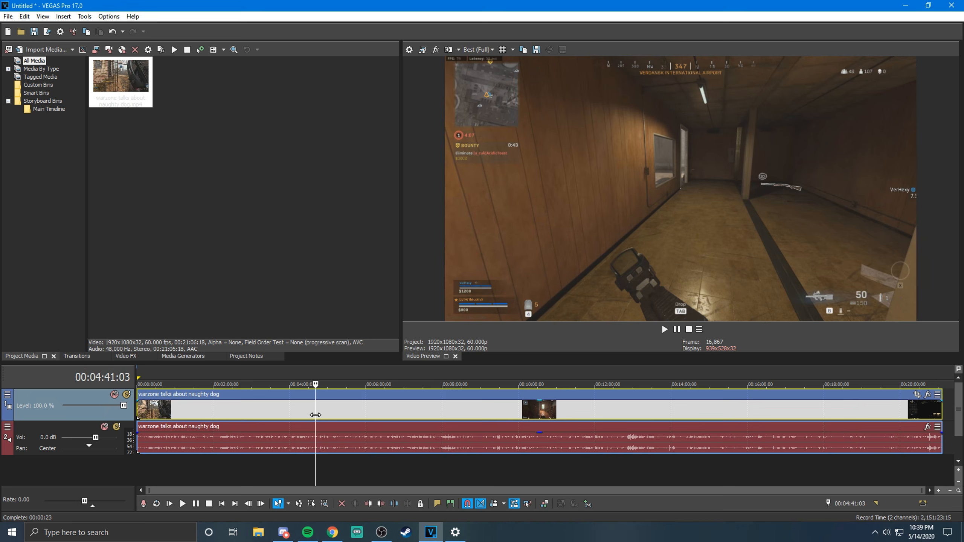
key(s)
click(349, 417)
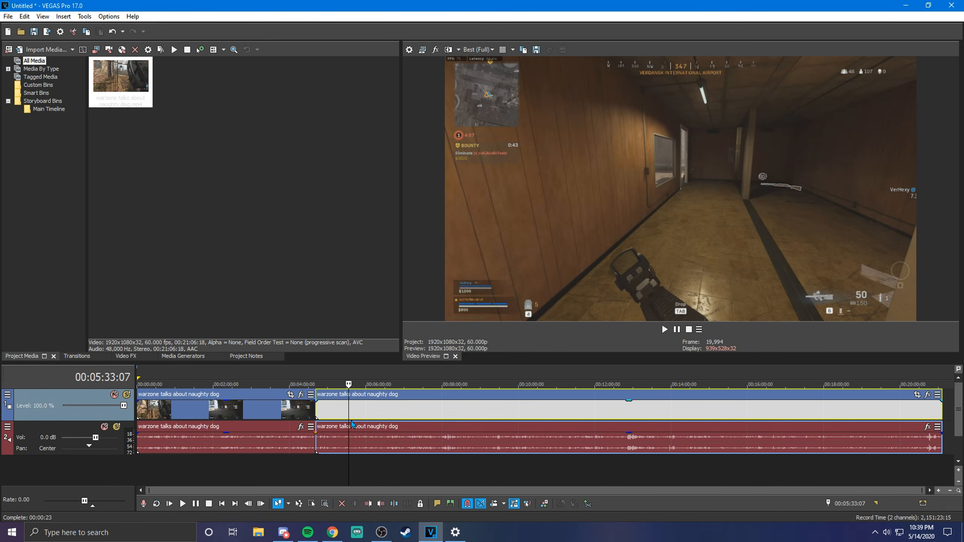
Step: Delete the section between the two splits and move the remaining clip back against the first to close the gap
right_click(331, 414)
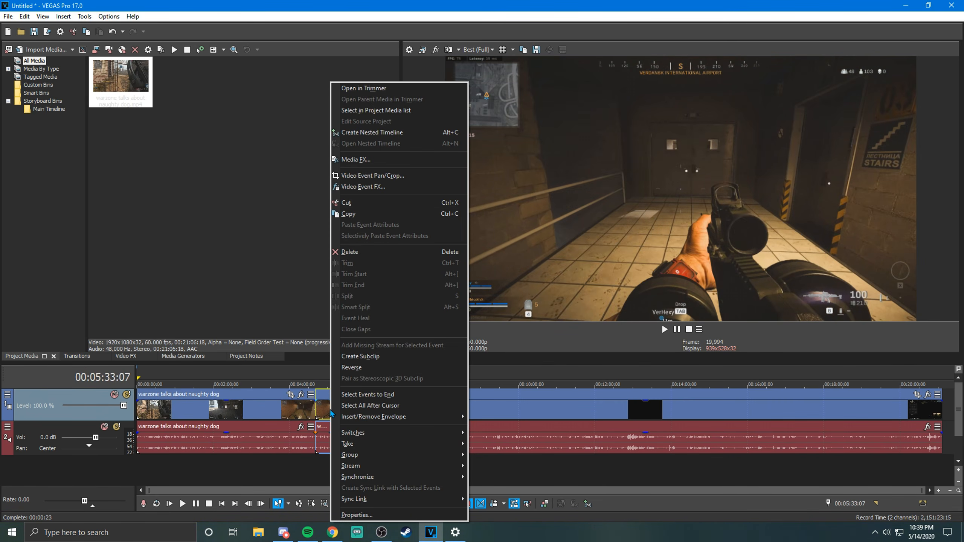
click(347, 252)
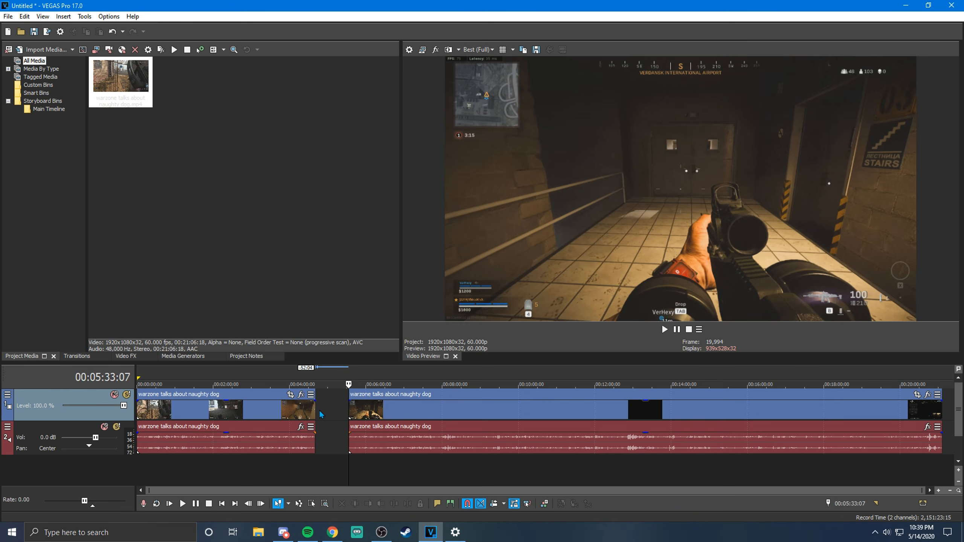
drag(373, 416, 340, 415)
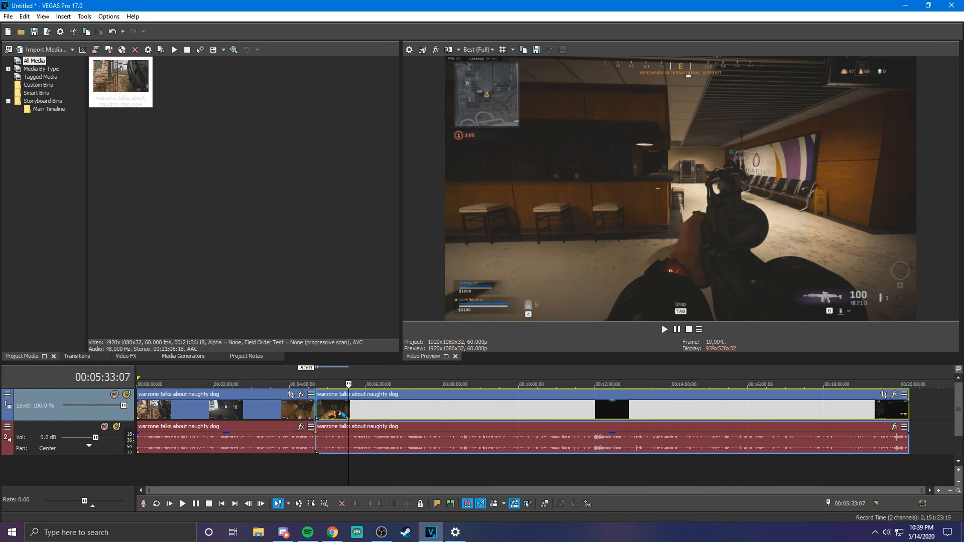
Step: Preview the footage shortly before the cut, starting from about 00:04:21:15
click(313, 413)
scroll(315, 414, up, 10)
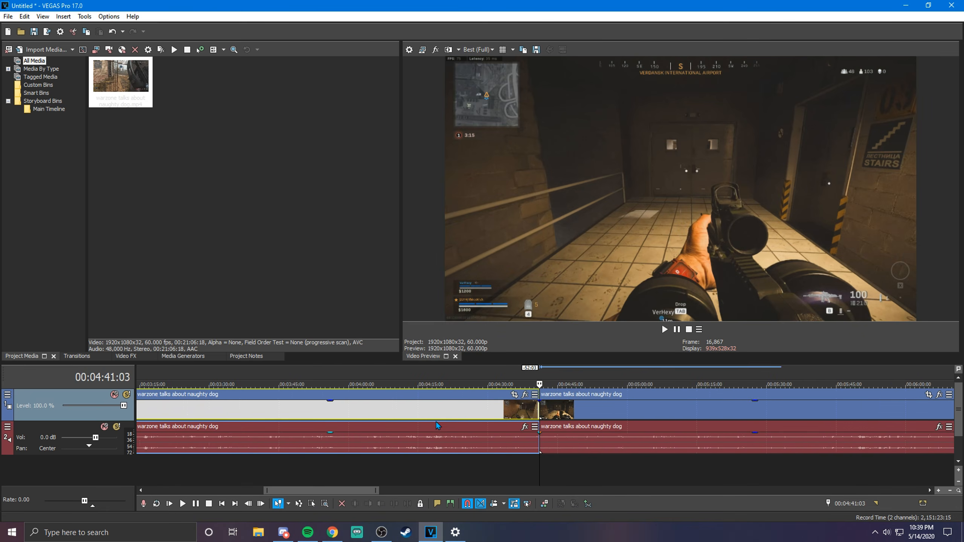
click(523, 417)
scroll(524, 418, down, 10)
click(472, 414)
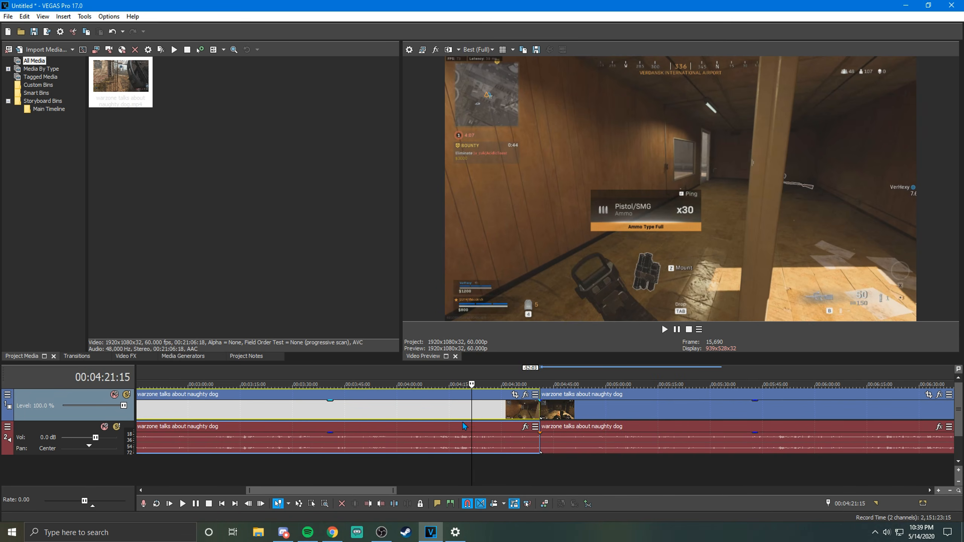
click(182, 503)
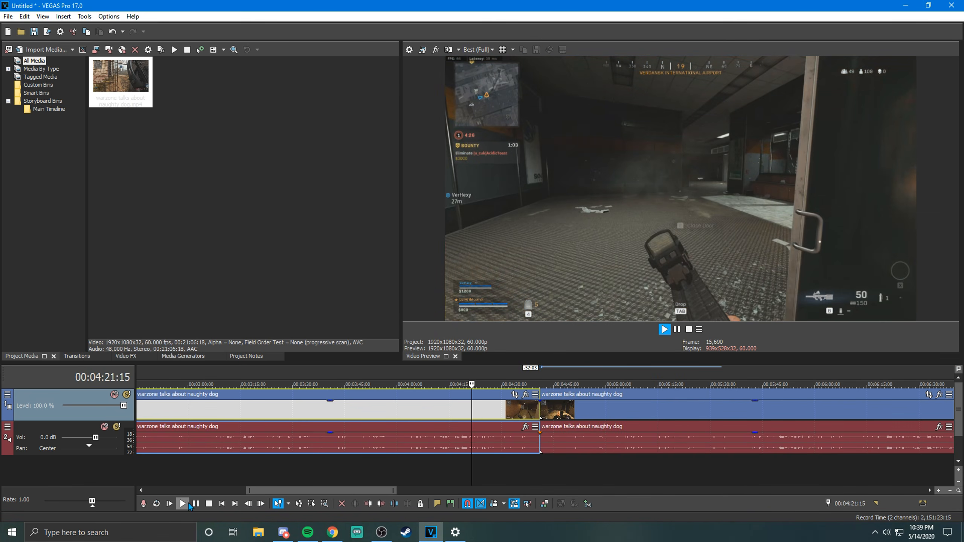
click(196, 503)
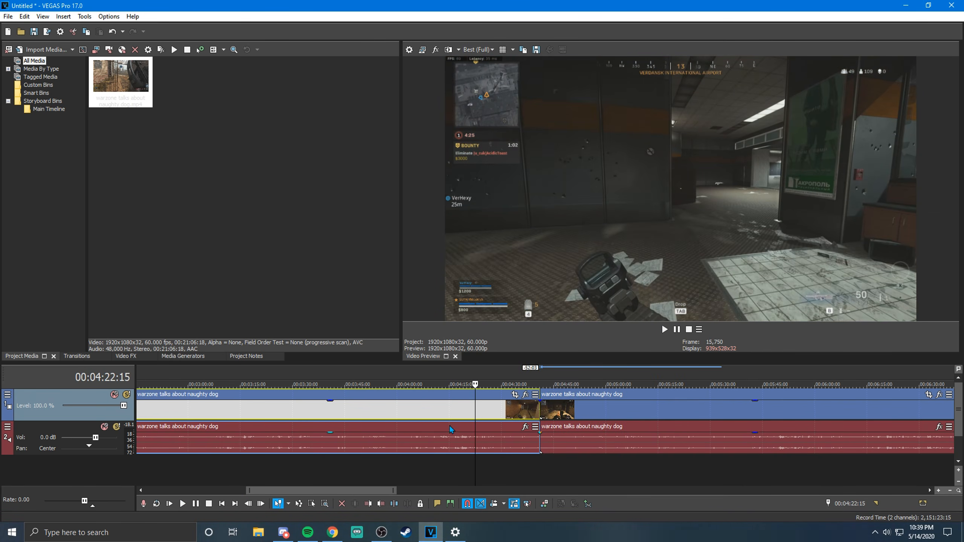
Step: Play back across the cut between the two clips several times, starting just before the join
click(536, 405)
click(183, 504)
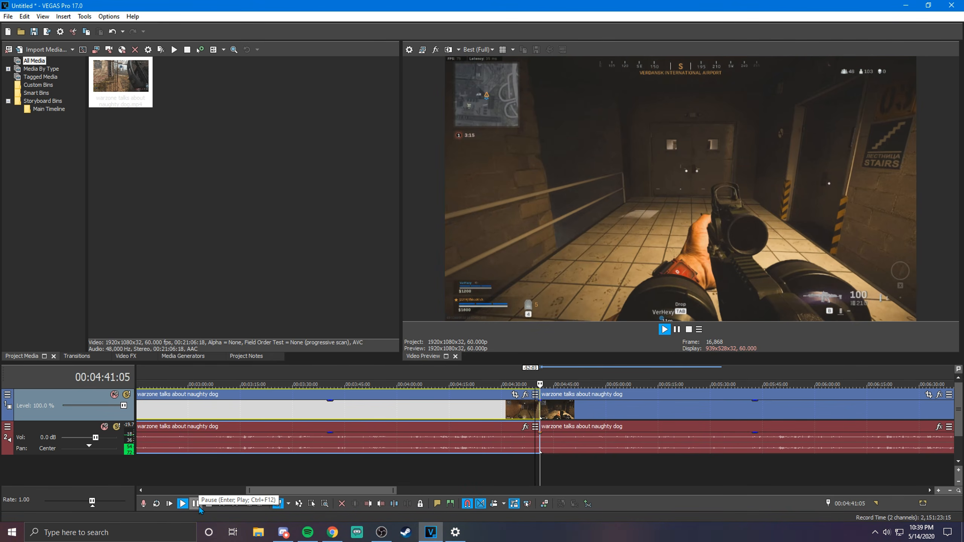
click(198, 506)
scroll(522, 413, up, 3)
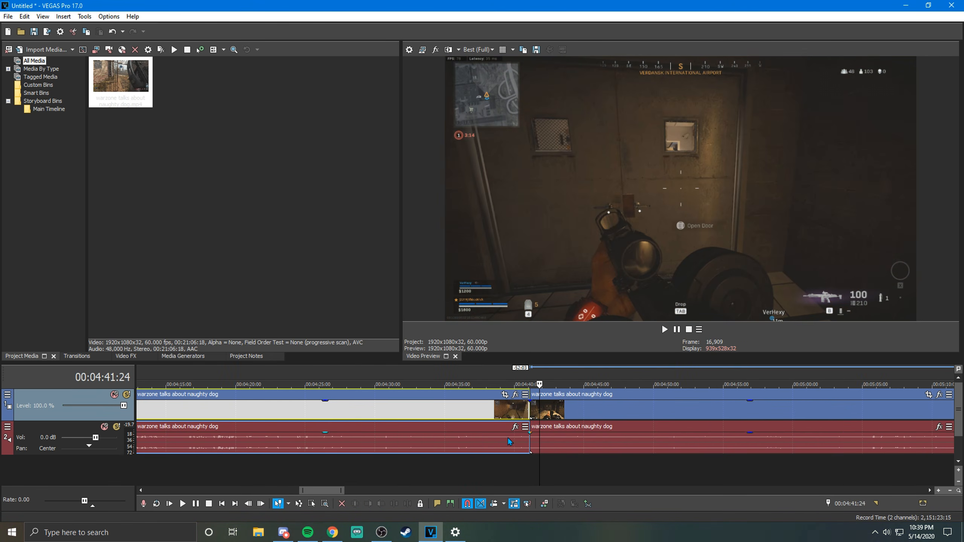
click(522, 410)
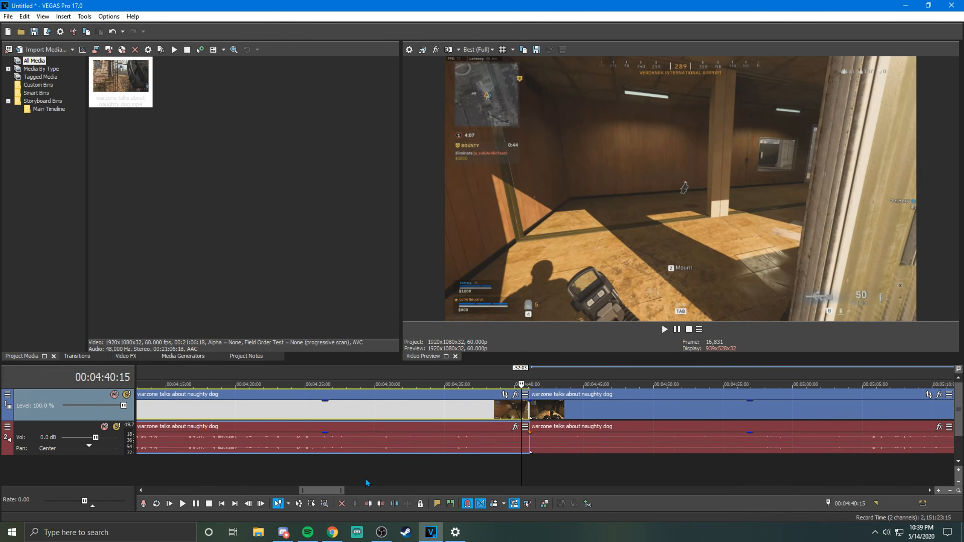
click(184, 505)
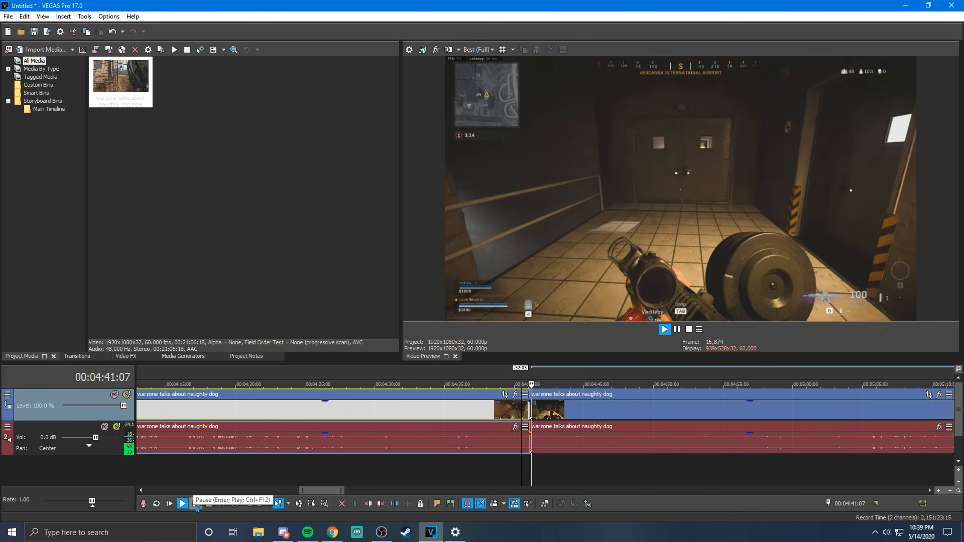
click(195, 505)
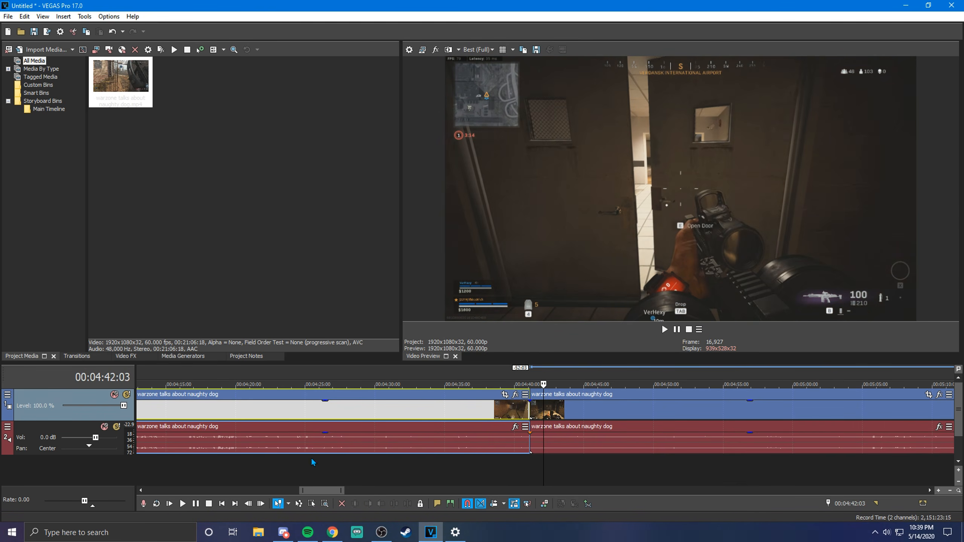
click(517, 410)
click(196, 505)
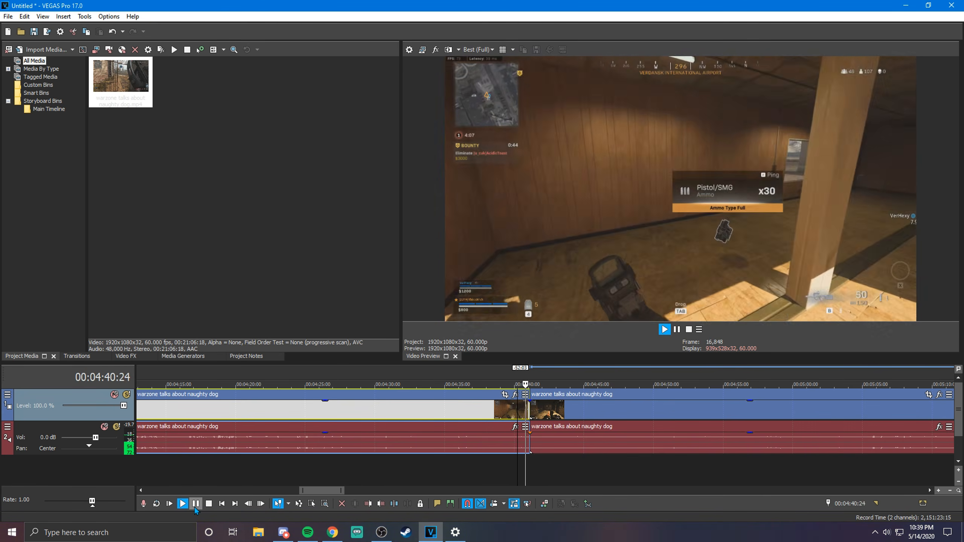
click(196, 505)
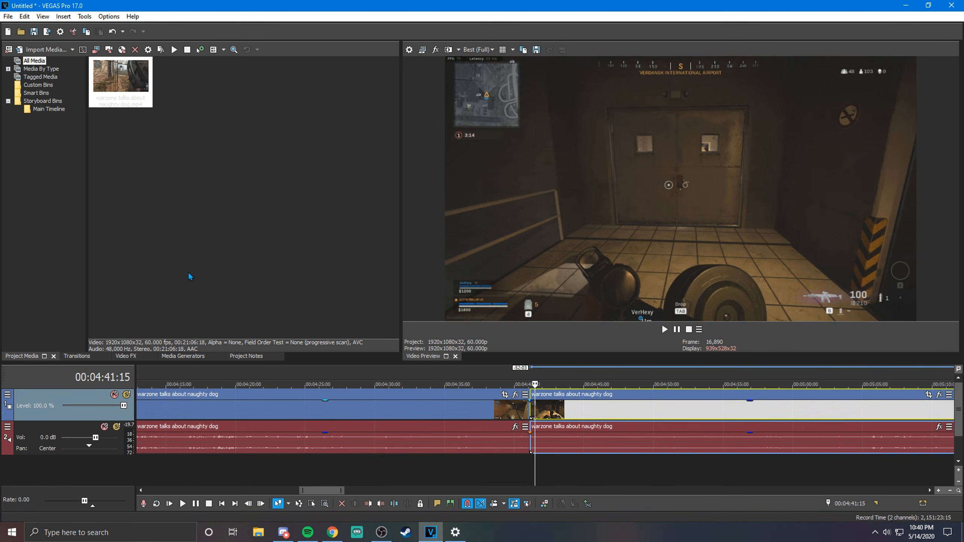
Step: Examine the transition presets for Barn Door, Cross Effect, Flash, Linear Wipe, Page Roll, Slide, Squeeze and Split
click(80, 357)
click(45, 101)
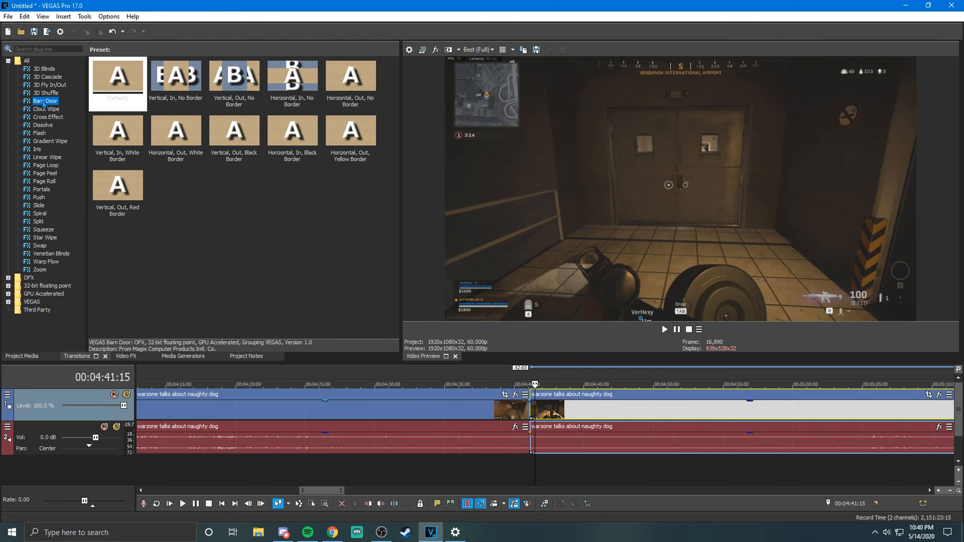
click(45, 117)
click(42, 133)
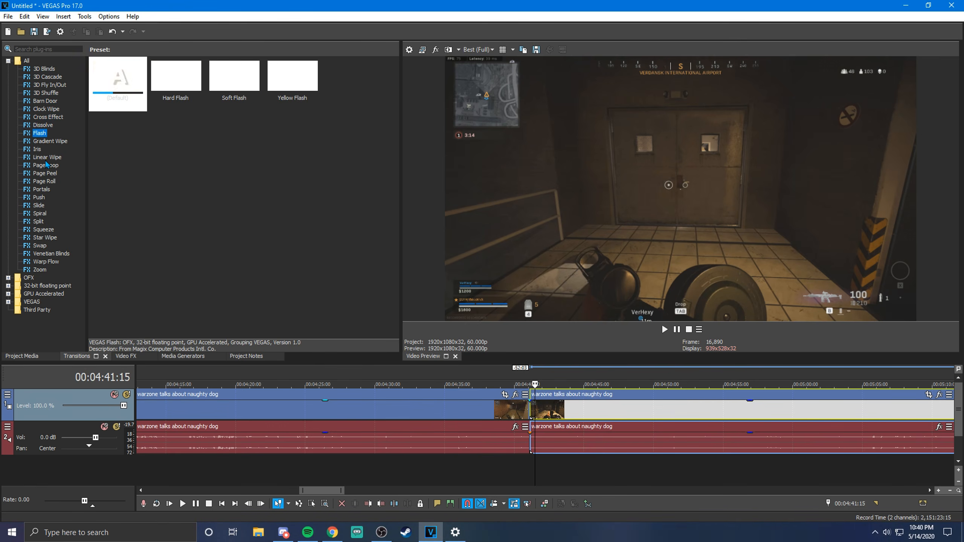
click(44, 158)
click(41, 182)
click(39, 205)
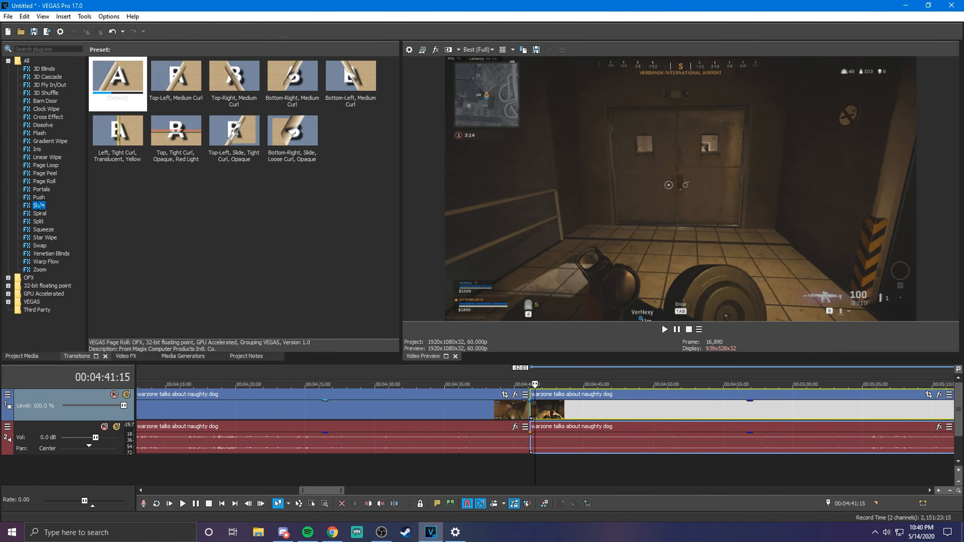
click(58, 229)
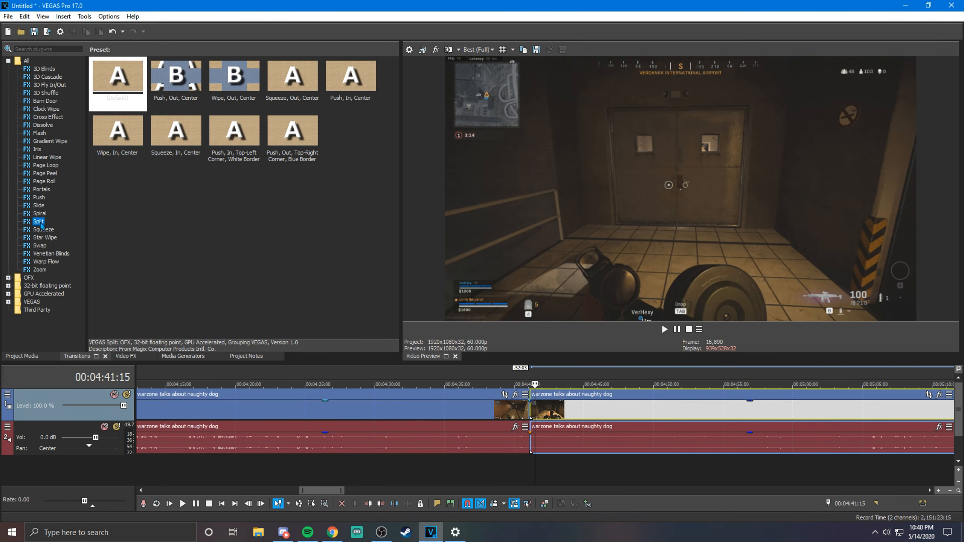
click(54, 221)
Step: Compare the Page Loop, Gradient Wipe, Clock Wipe and Linear Wipe transition presets, ending on Page Loop
click(50, 165)
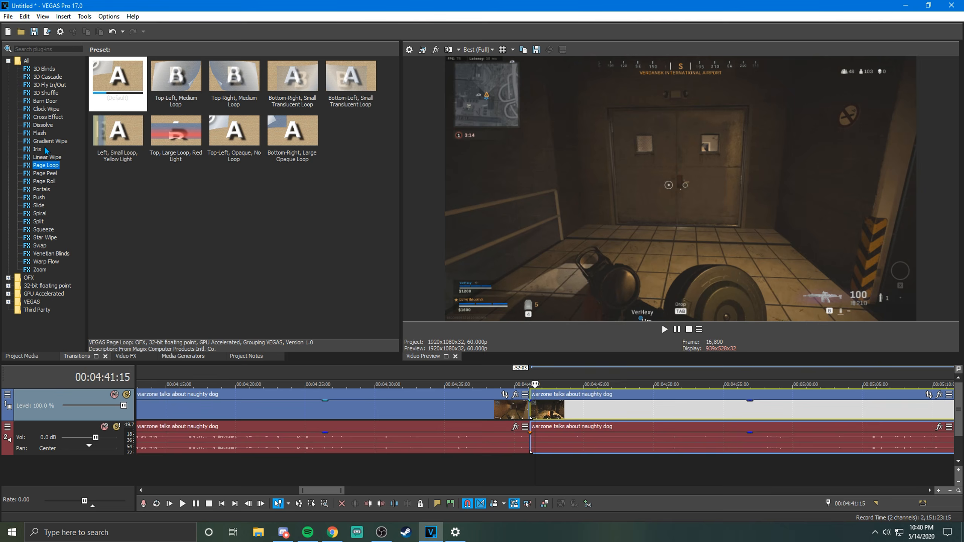
click(49, 142)
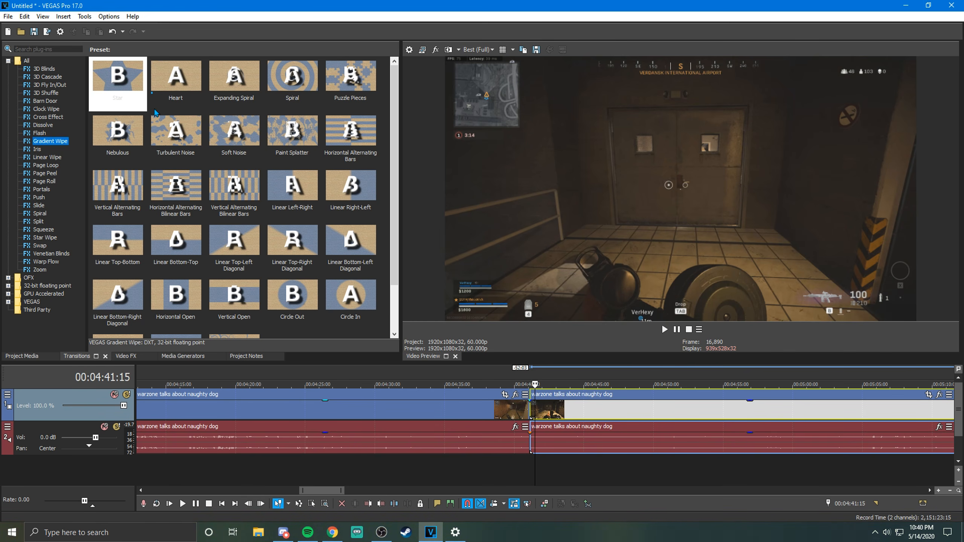
click(46, 109)
click(44, 140)
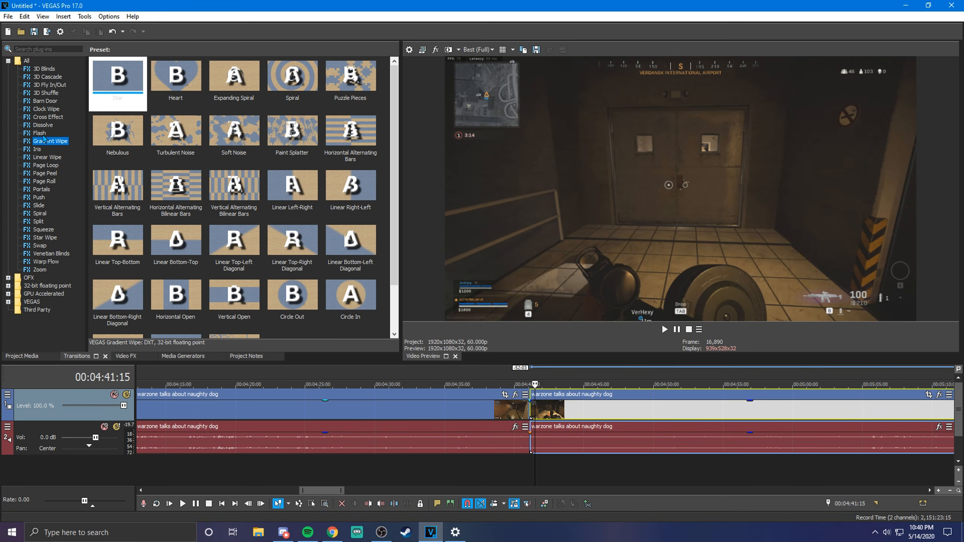
click(47, 157)
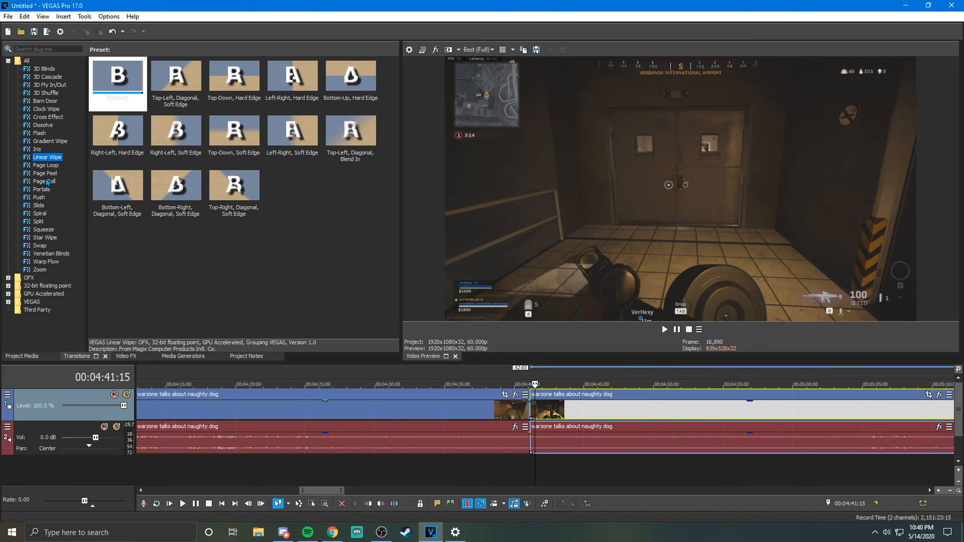
key(Down)
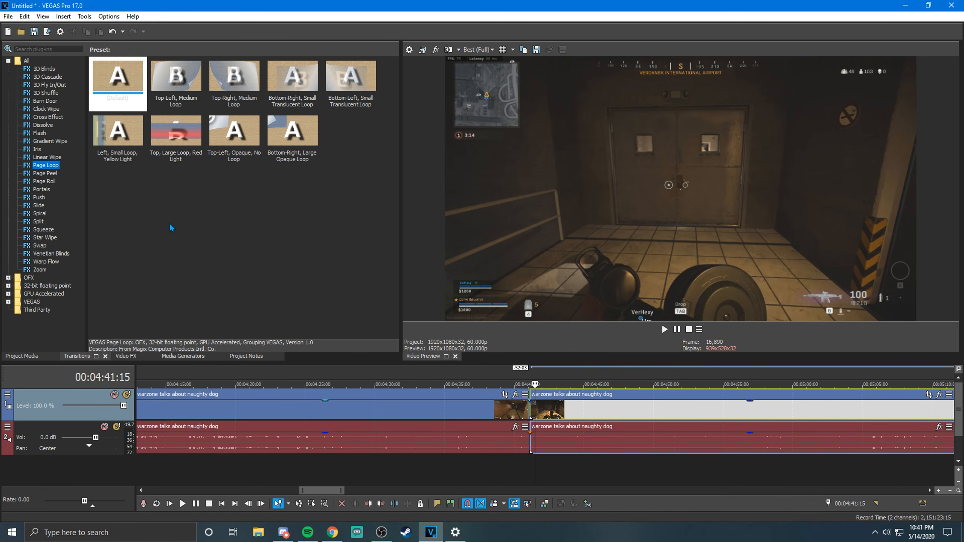
scroll(498, 420, down, 6)
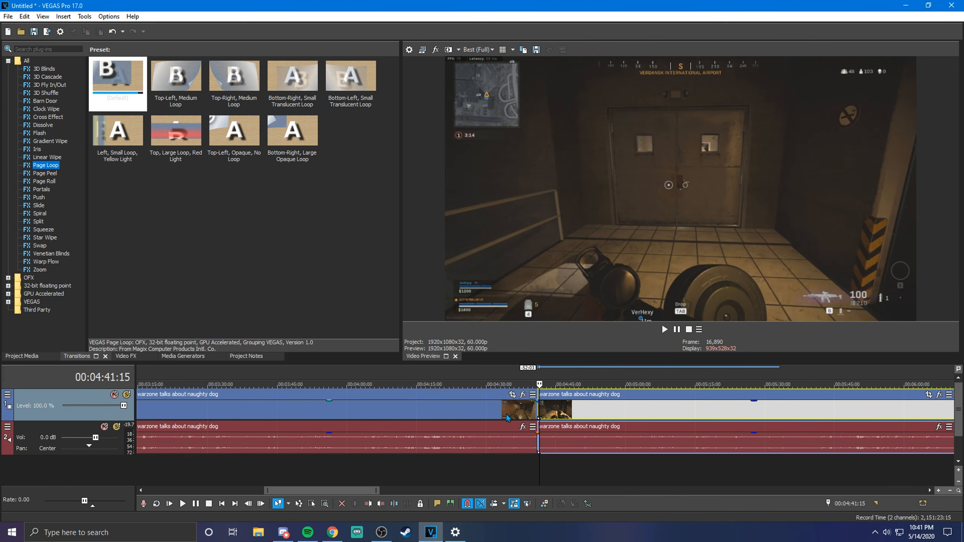
Step: Apply the Nebulous preset of the Gradient Wipe transition to the join between the two video clips
scroll(504, 417, up, 4)
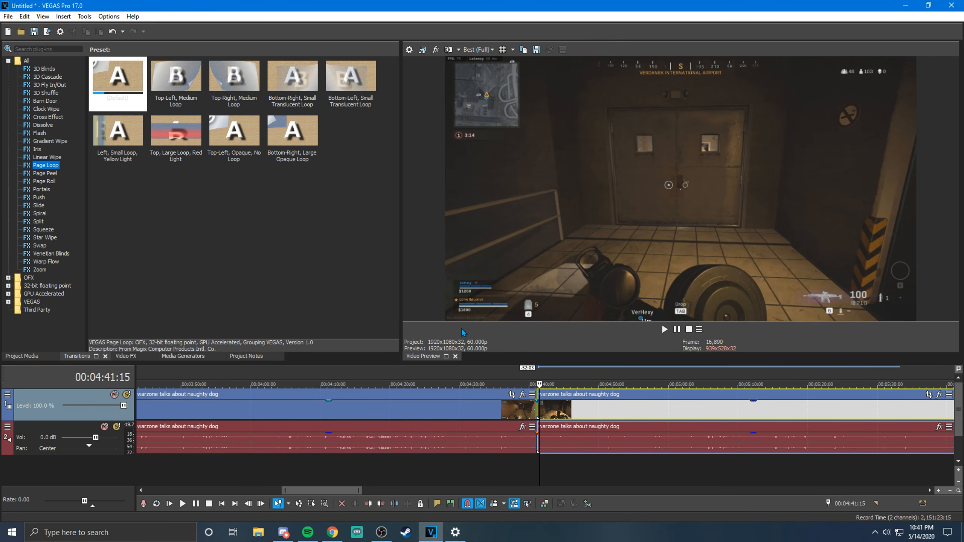
scroll(340, 412, down, 5)
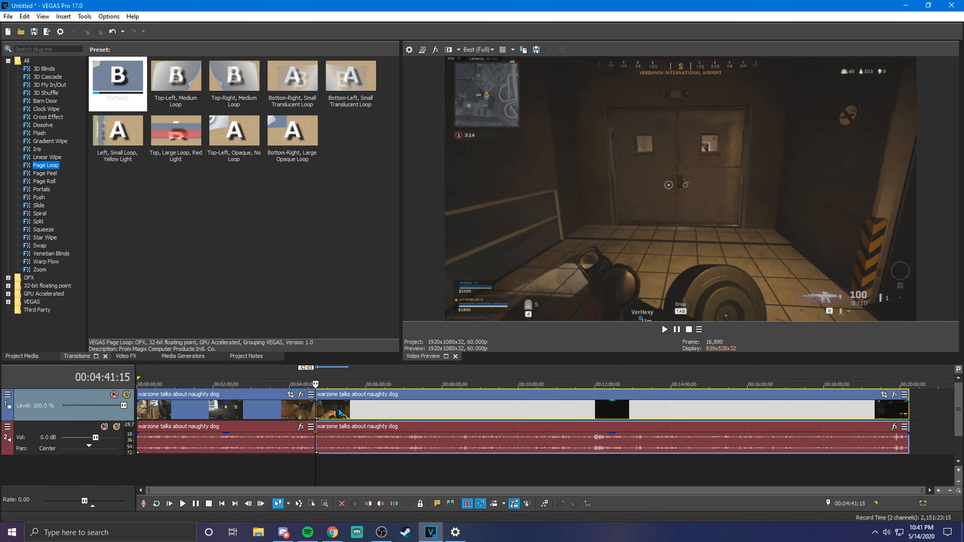
click(48, 143)
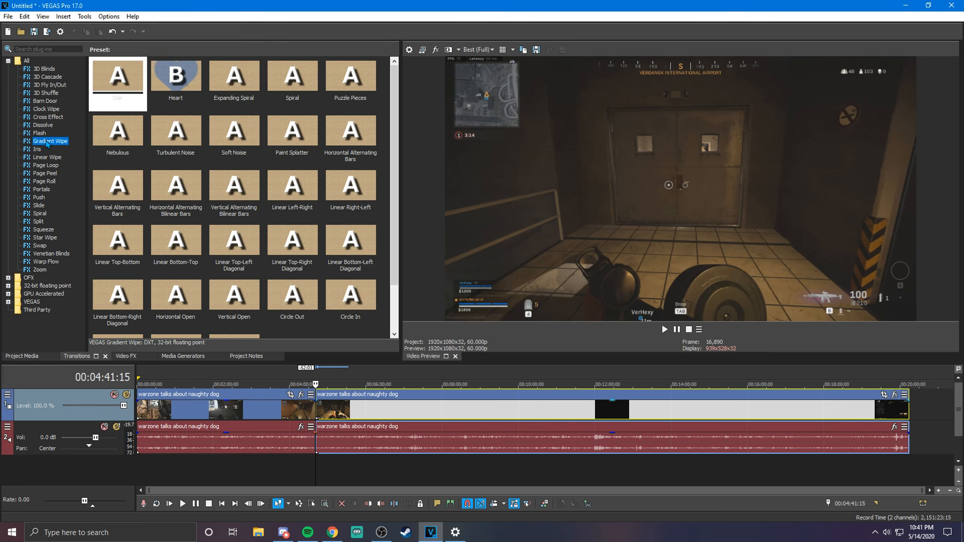
click(44, 126)
click(43, 134)
click(45, 141)
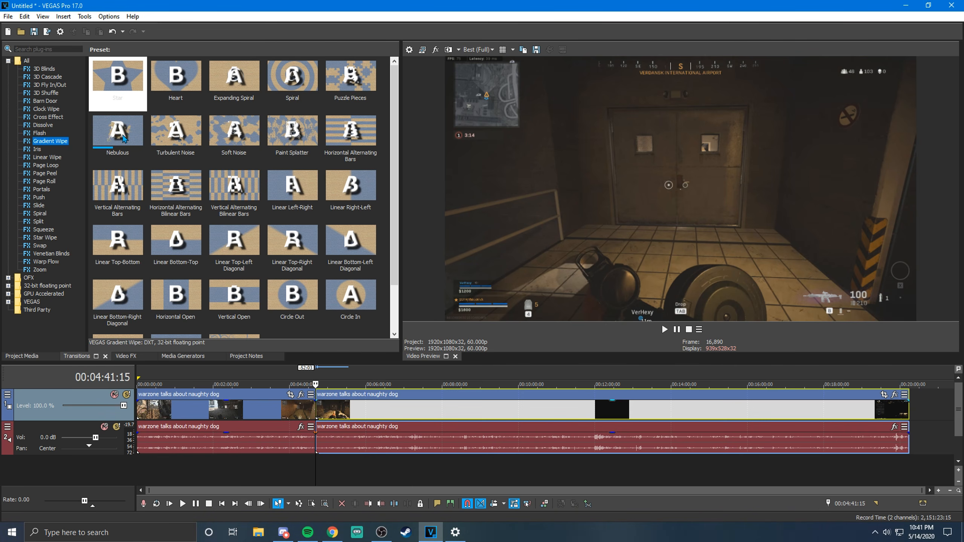
click(123, 138)
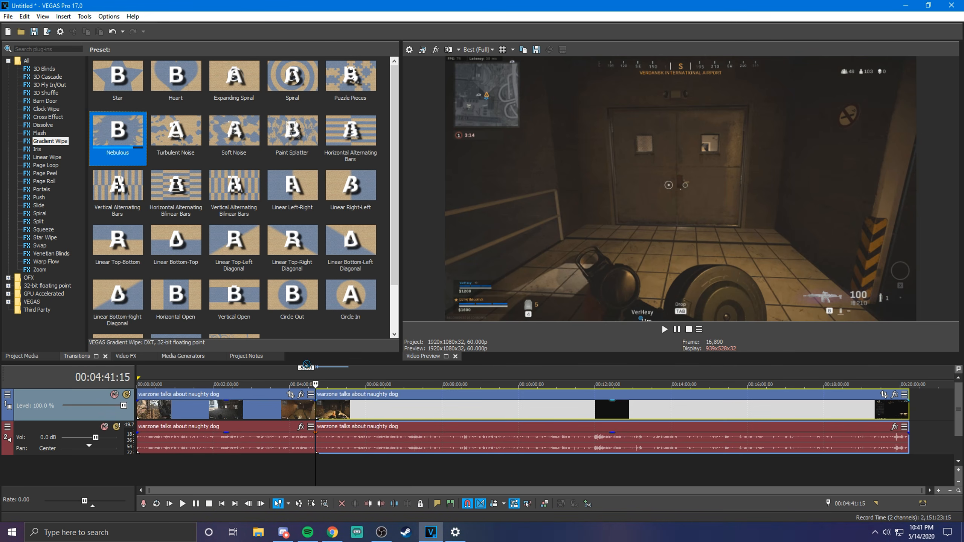
drag(306, 365, 318, 418)
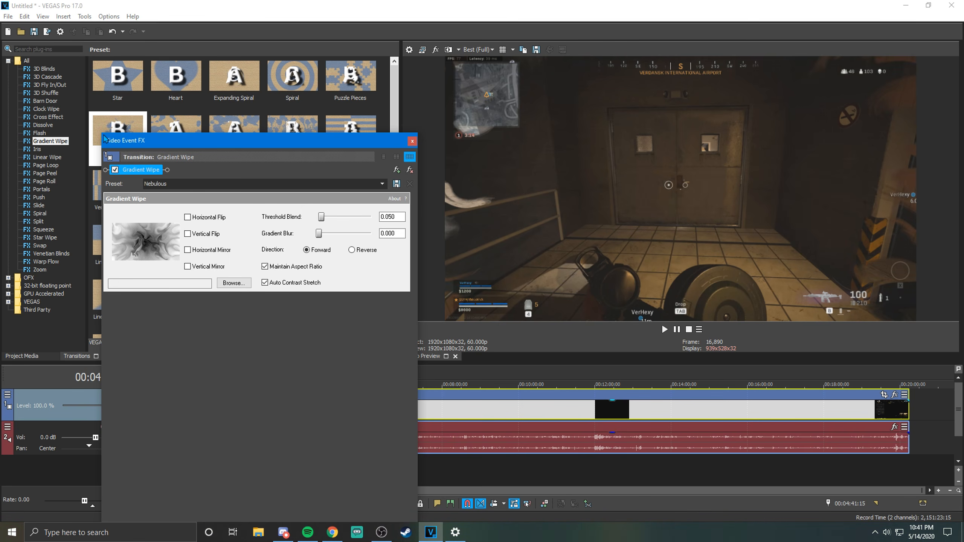
drag(105, 138, 96, 61)
Step: Step through the Gradient Wipe transition frame by frame from its start, and play it back at normal speed
click(326, 413)
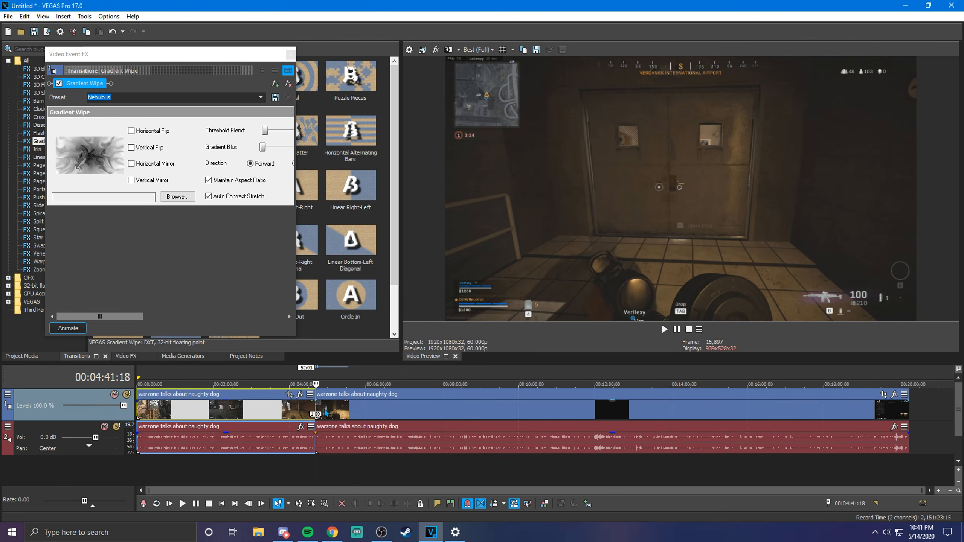
scroll(325, 413, up, 15)
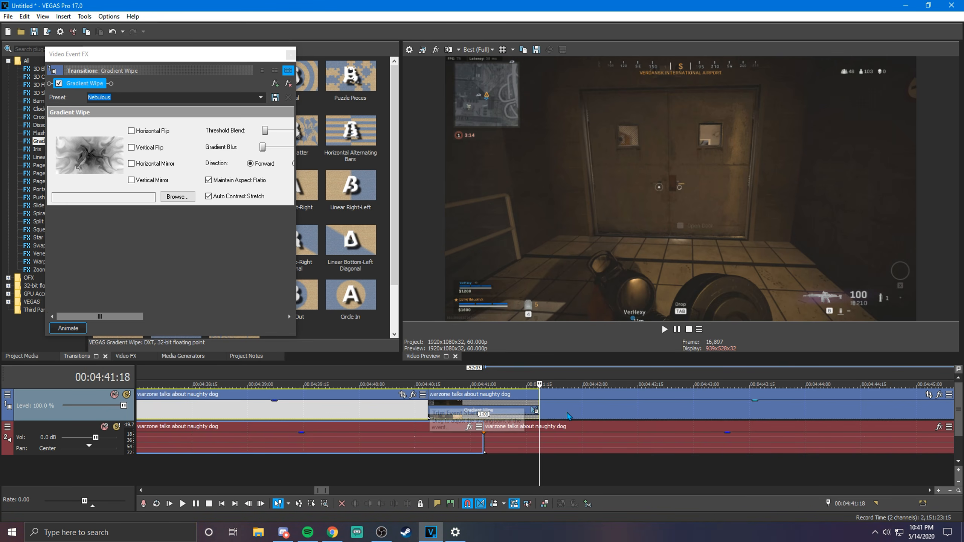
click(440, 415)
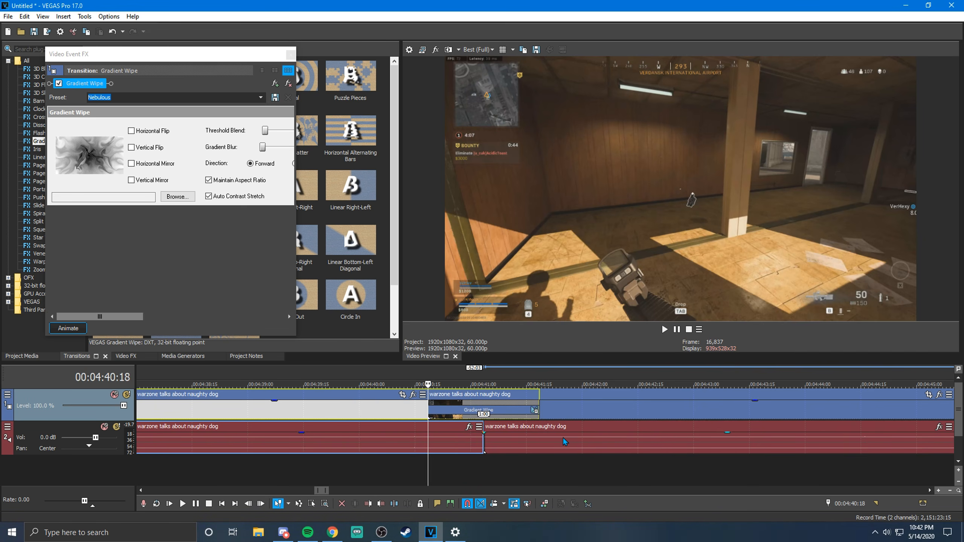
key(Right)
key(Right)
key(Right)
key(Right)
key(Right)
key(Right)
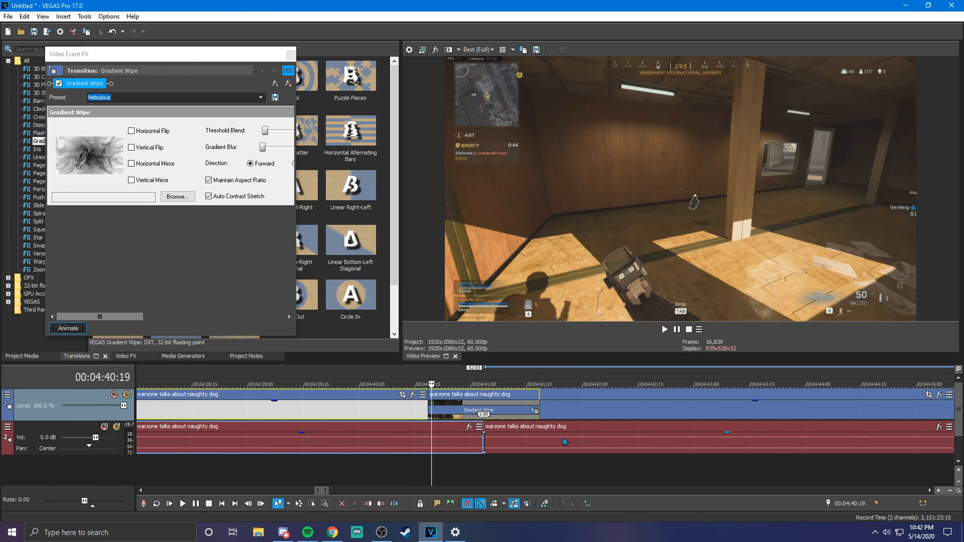
key(Right)
key(Right)
key(Right)
key(Right)
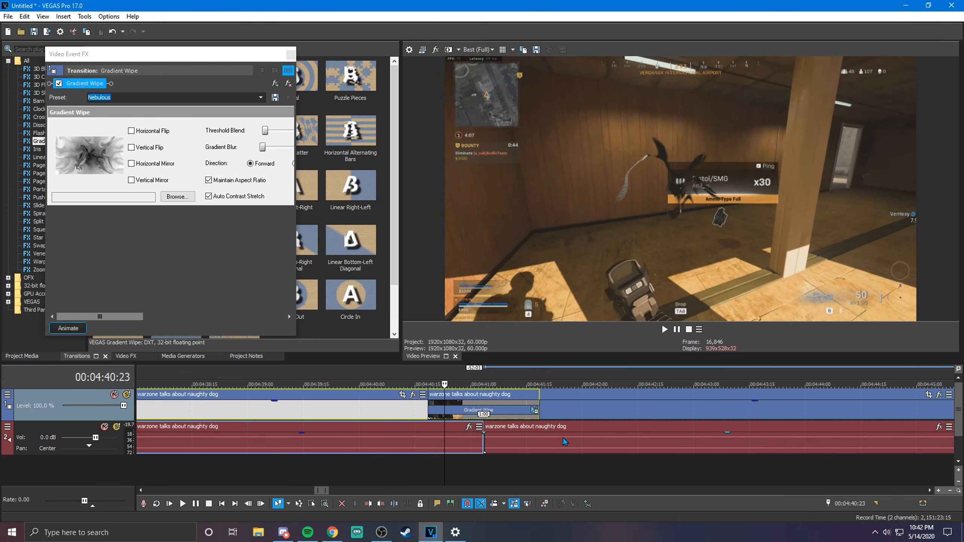
key(Right)
key(Right)
key(Right)
key(Right)
key(Right)
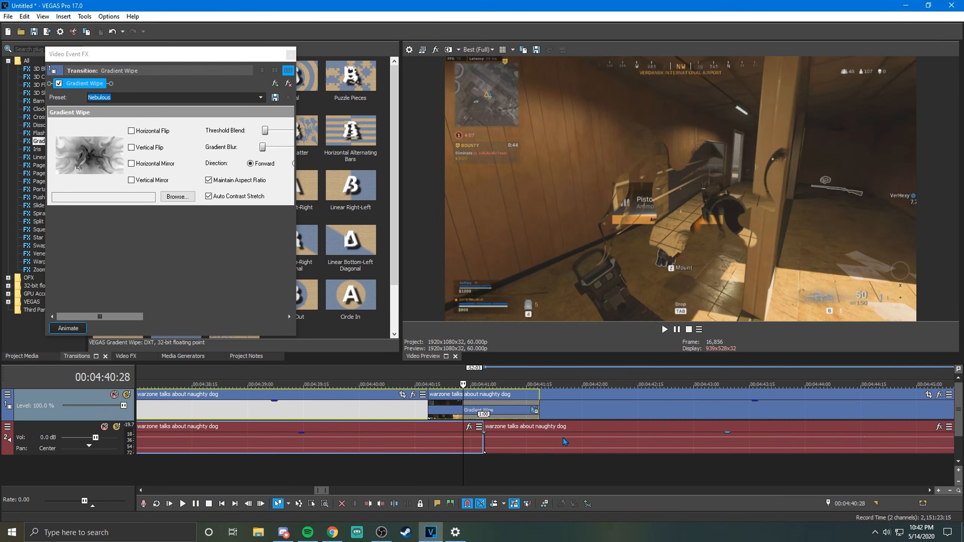
key(Right)
key(Right)
key(Right)
key(Right)
key(Right)
key(Right)
key(Right)
key(Right)
key(Right)
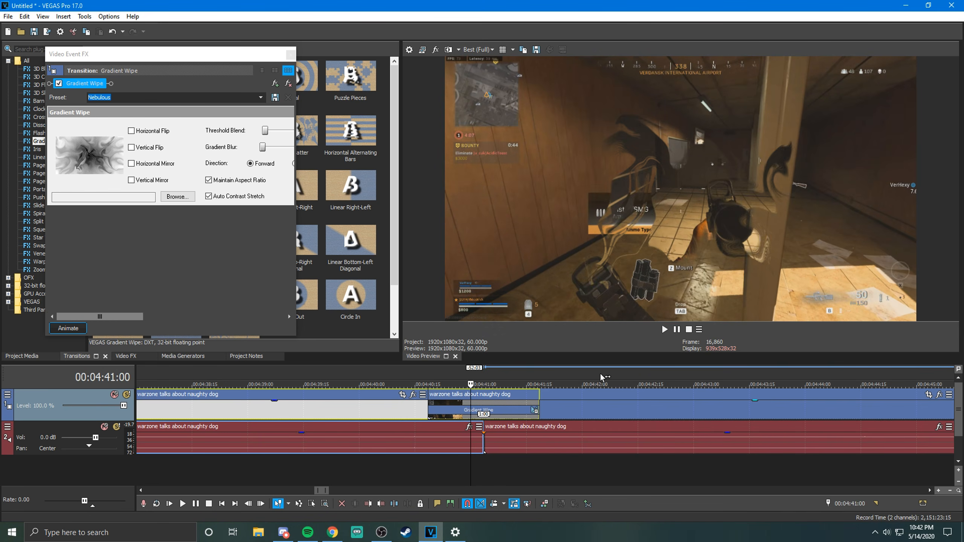
key(Right)
key(Right)
key(Right)
key(Right)
key(Right)
key(Right)
key(Right)
key(Right)
key(Right)
key(Right)
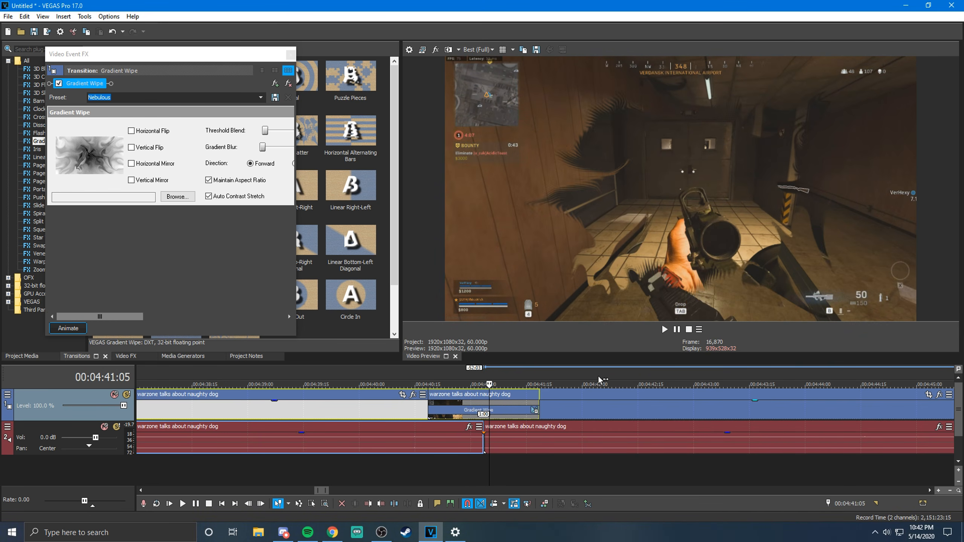
key(Right)
key(Right)
key(Right)
key(Right)
key(Right)
key(Right)
key(Right)
key(Right)
key(Right)
key(Right)
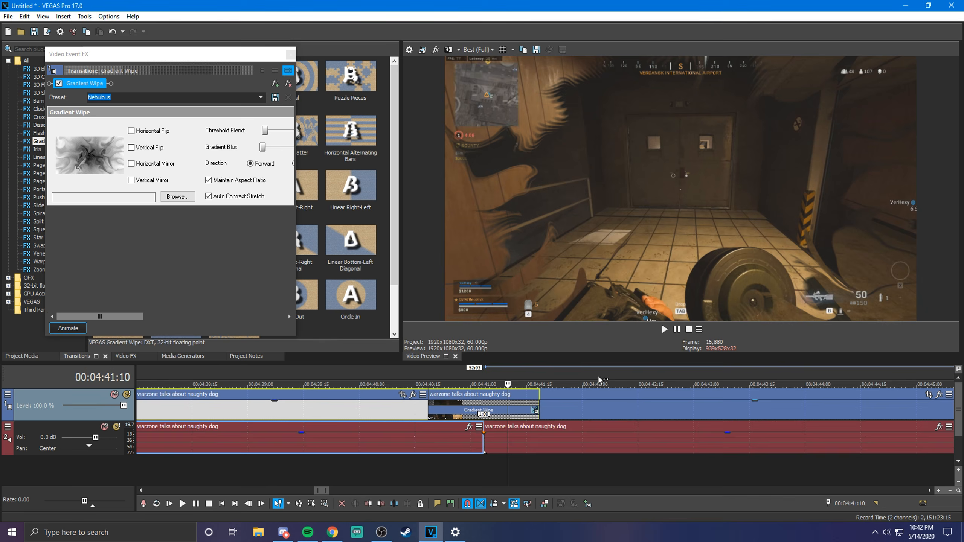
key(Right)
key(Right)
key(Right)
key(Right)
key(Right)
key(Right)
key(Right)
key(Right)
key(Right)
key(Right)
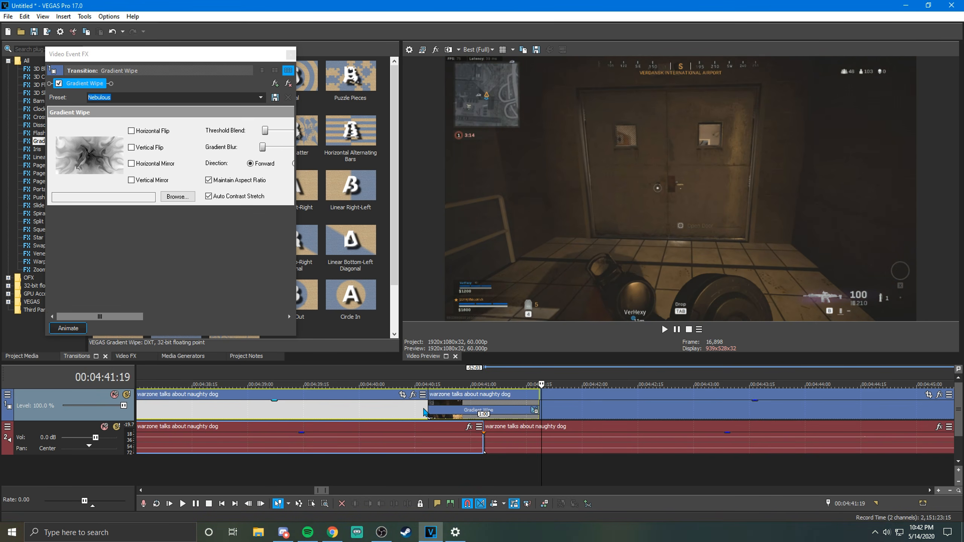
click(435, 418)
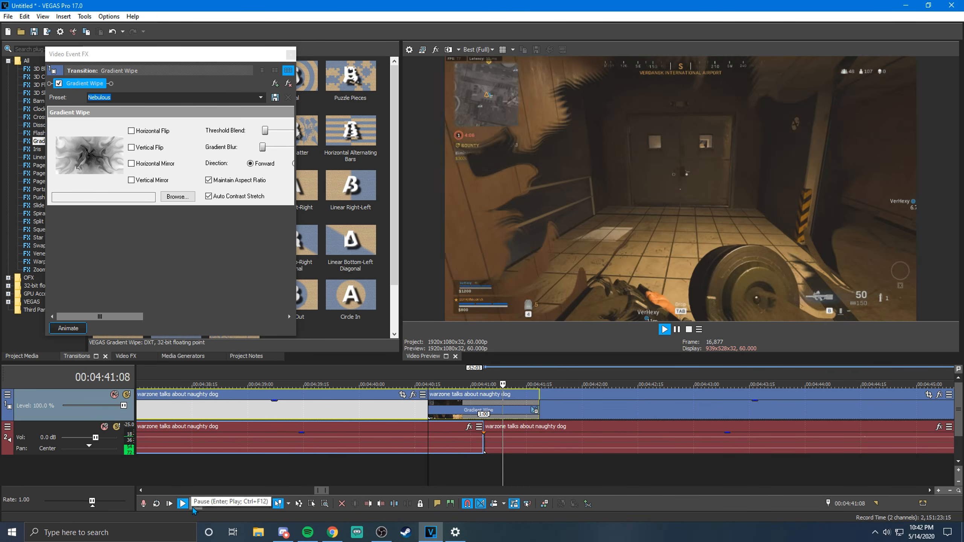
click(193, 507)
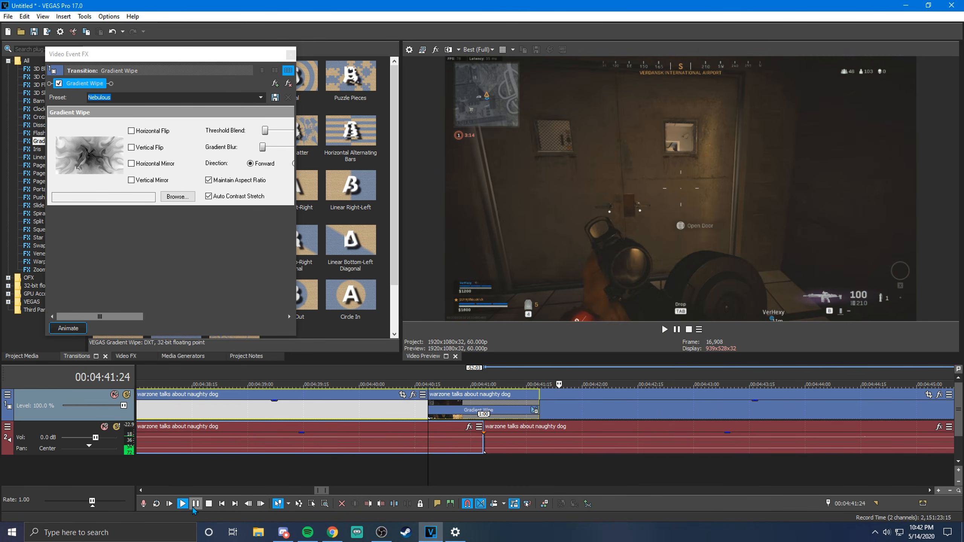
Step: Shorten the Gradient Wipe transition to about 16 frames by trimming both of its ends inward
click(428, 404)
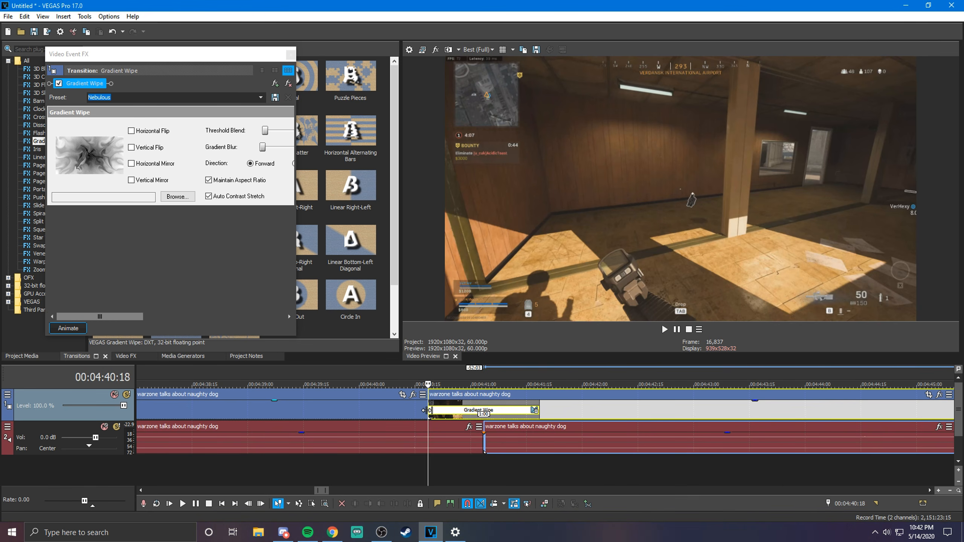
drag(430, 409, 453, 409)
drag(538, 413, 516, 412)
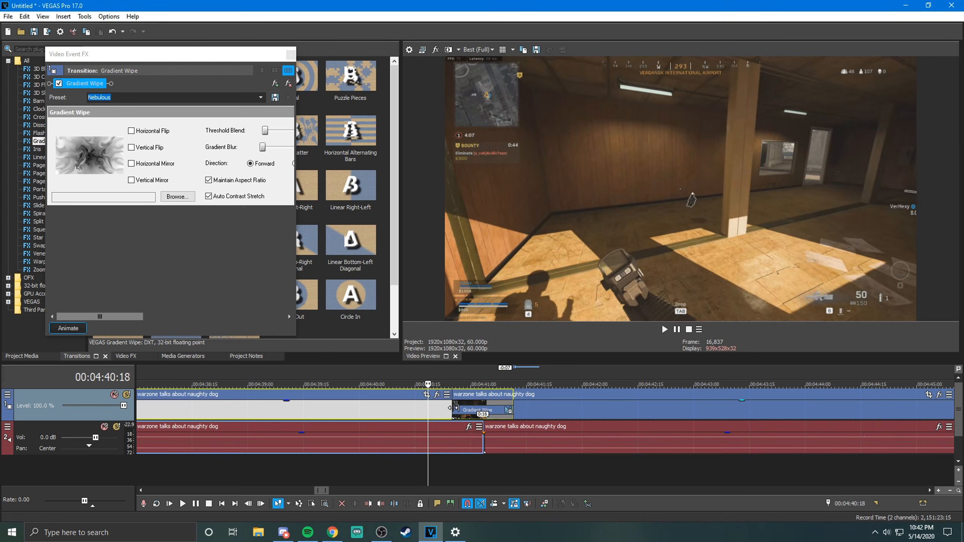
Step: Play back the shortened Gradient Wipe transition several times, starting at or just before its beginning
click(454, 408)
key(space)
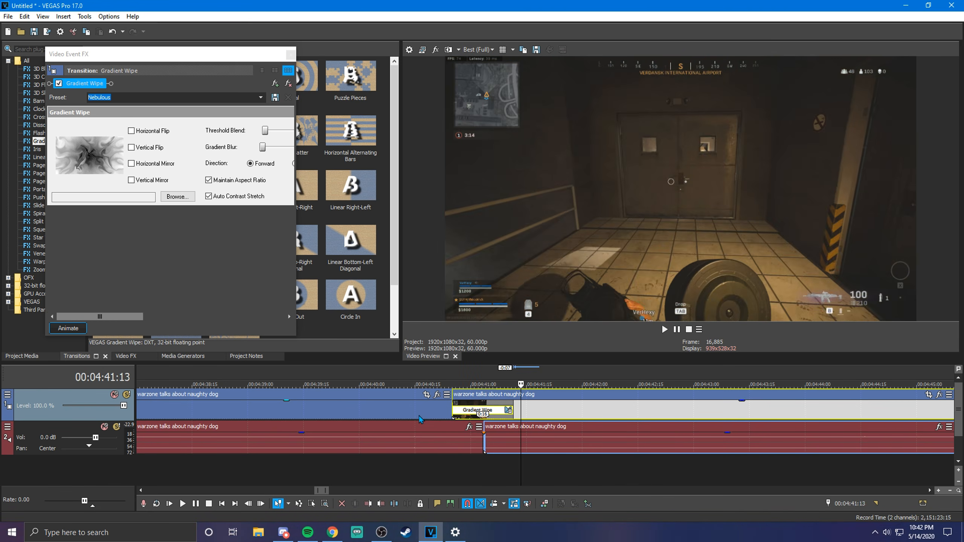
click(411, 409)
click(182, 504)
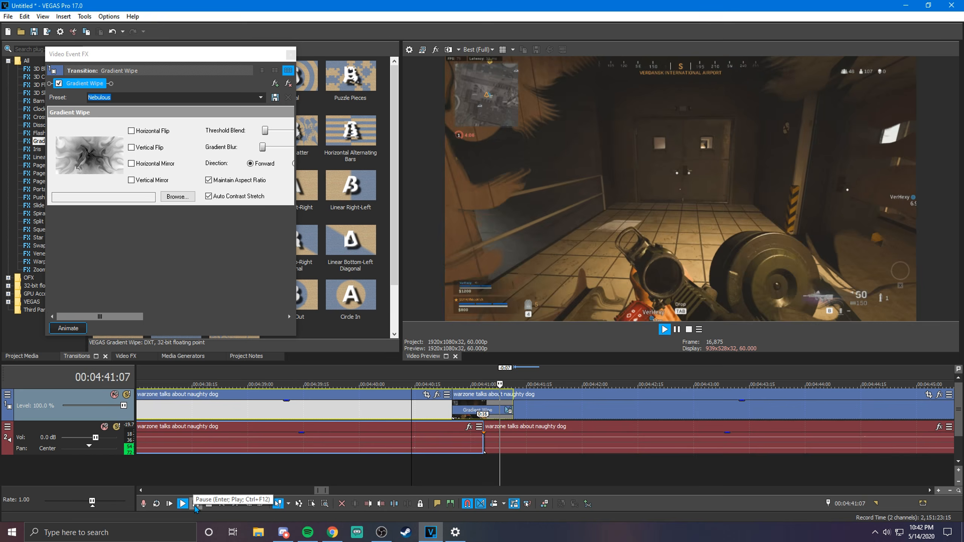
click(453, 414)
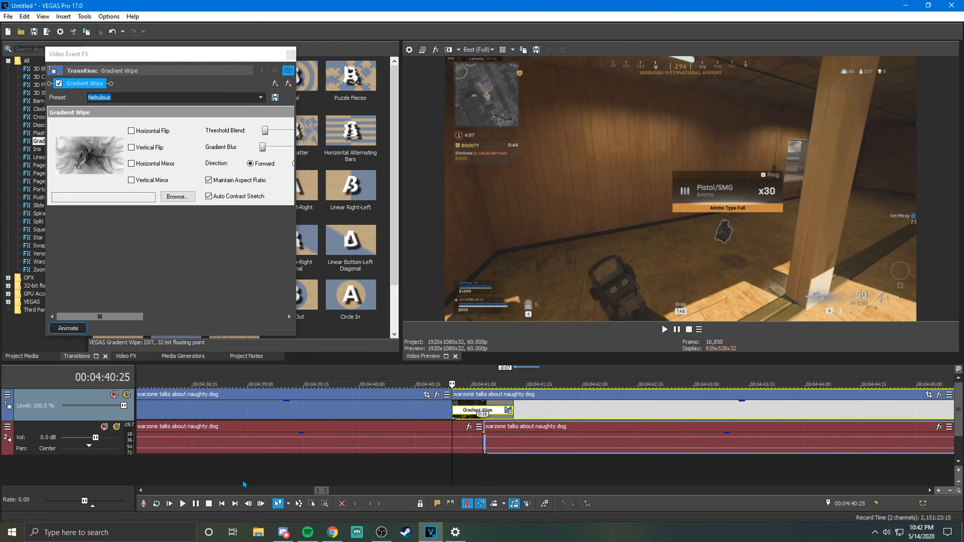
click(196, 504)
click(196, 504)
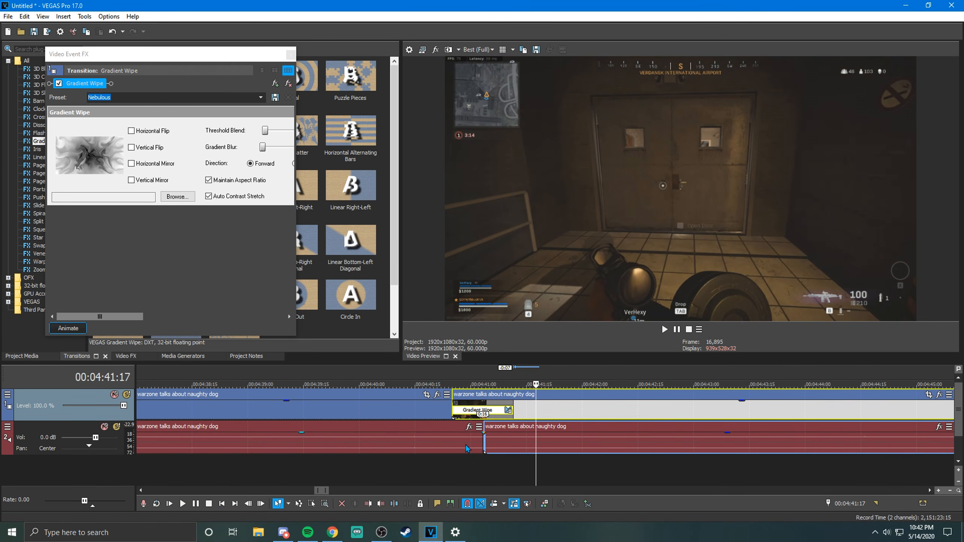
click(445, 409)
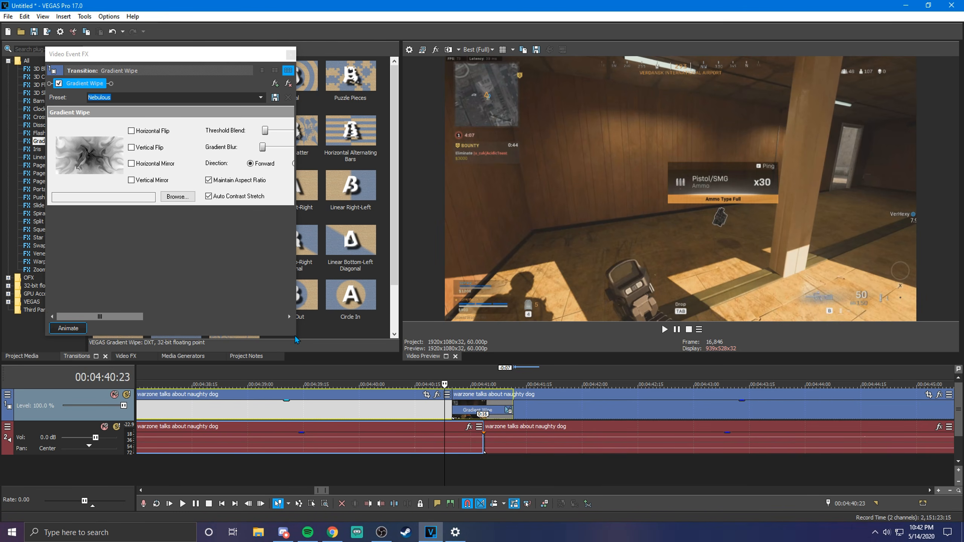
Step: Enlarge the Video Event FX window to view all Gradient Wipe settings, and close it
drag(137, 57, 298, 220)
drag(205, 209, 90, 92)
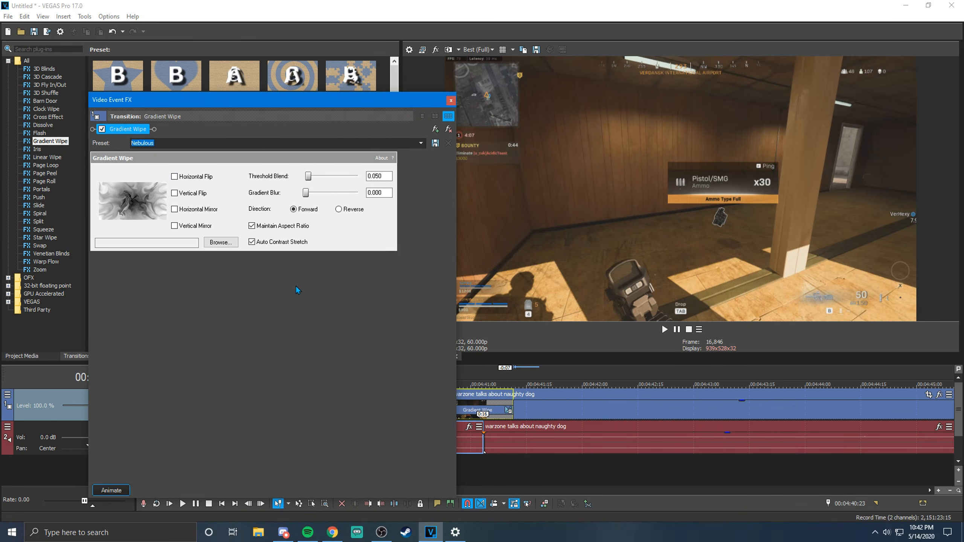
click(451, 100)
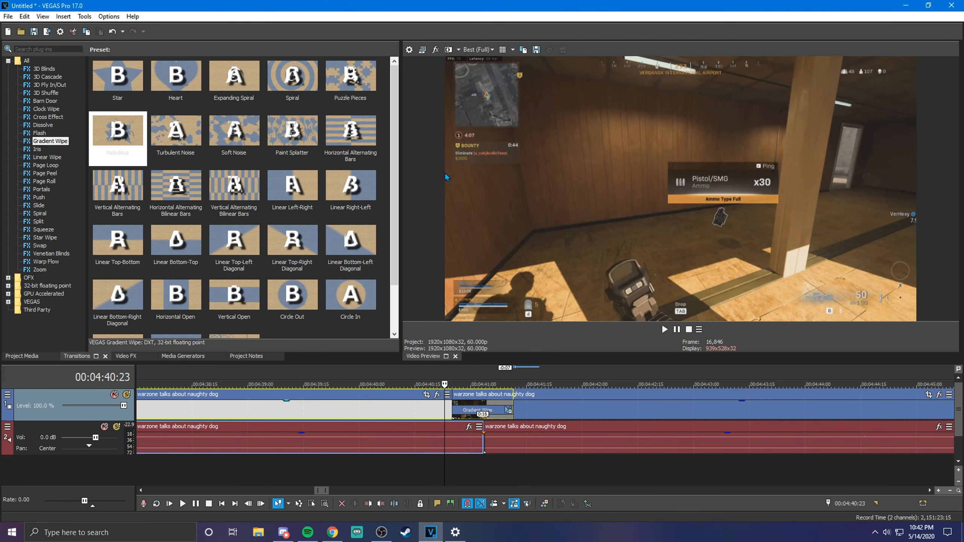
Step: Open the settings of the Gradient Wipe at the join and remove the transition plug-in
click(501, 409)
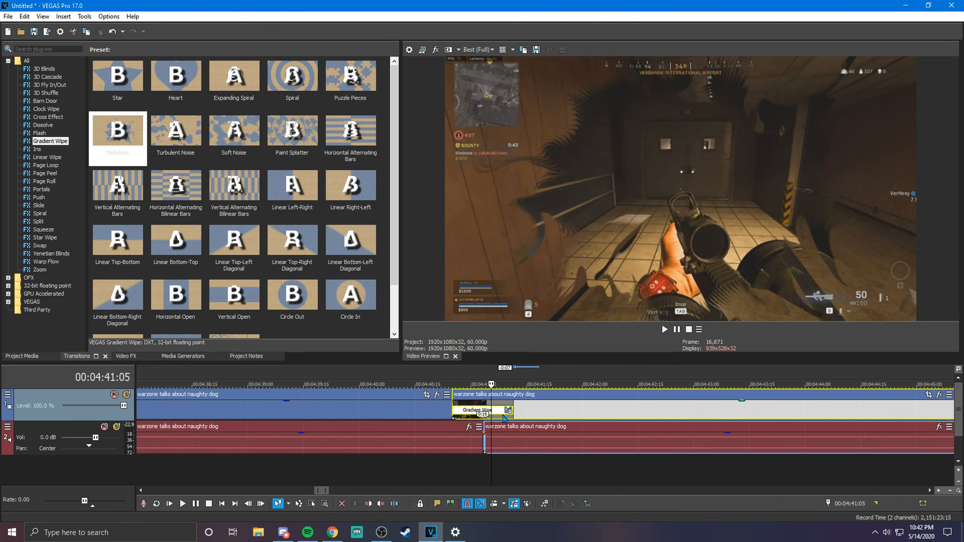
scroll(614, 417, up, 4)
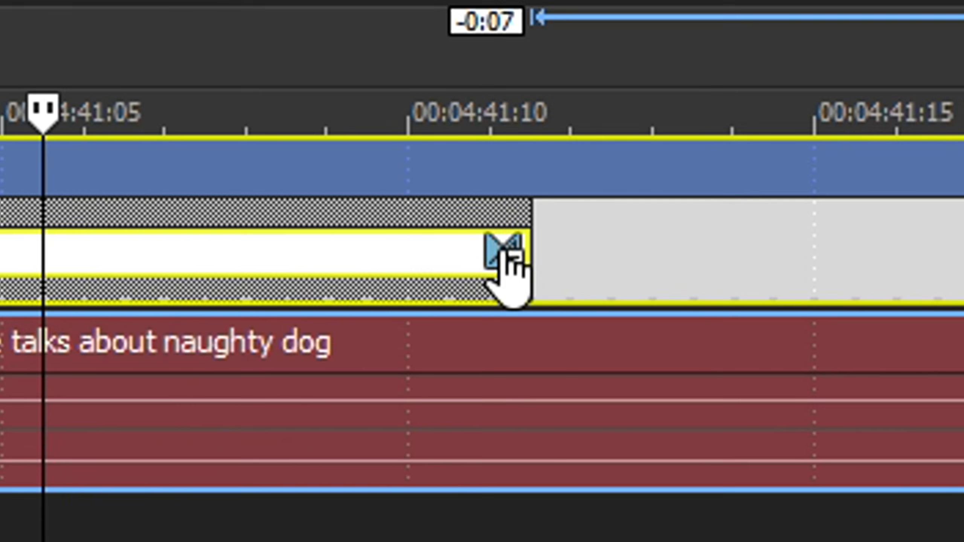
click(508, 253)
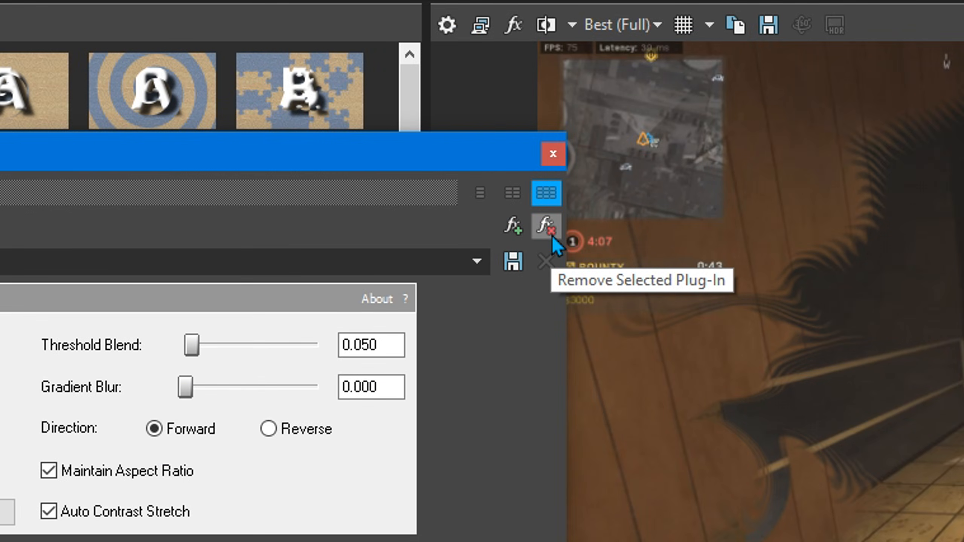
click(552, 236)
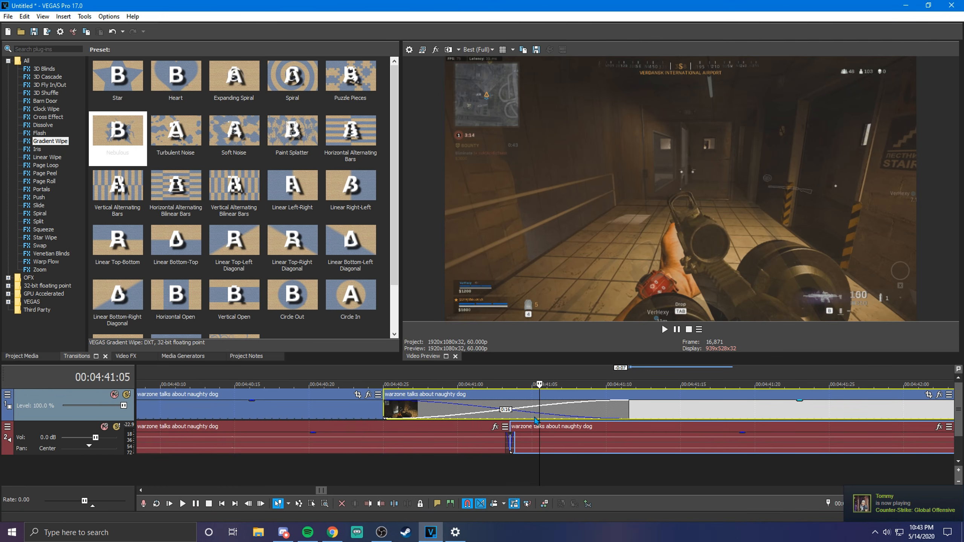
Step: Trim the overlapping edges of both video clips back to the audio cut, removing the crossfade between them
scroll(463, 410, down, 2)
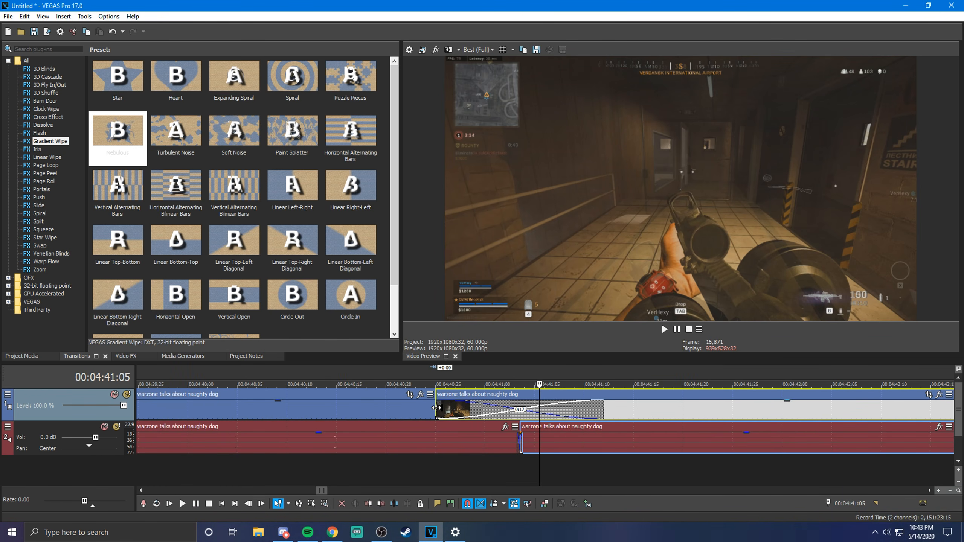
drag(436, 407, 531, 413)
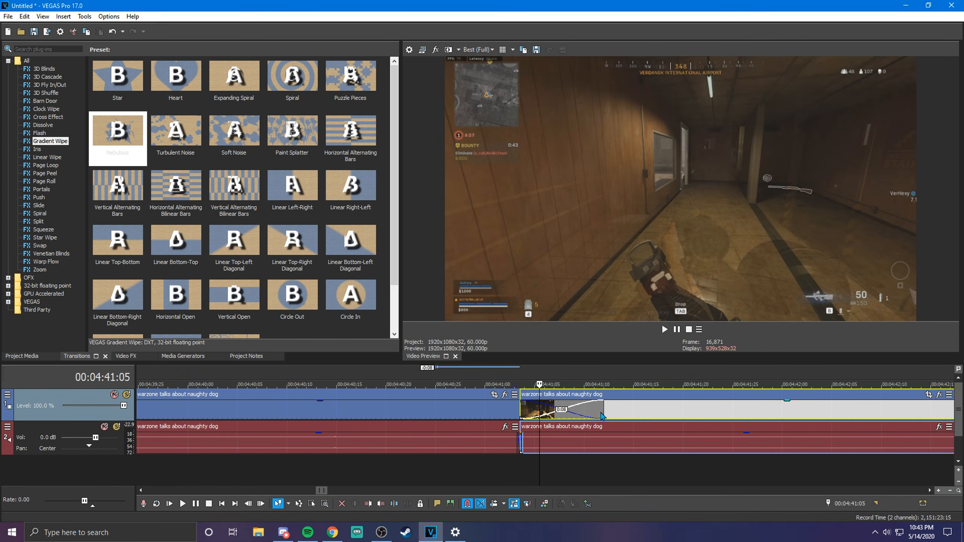
drag(603, 415, 551, 445)
scroll(552, 443, down, 10)
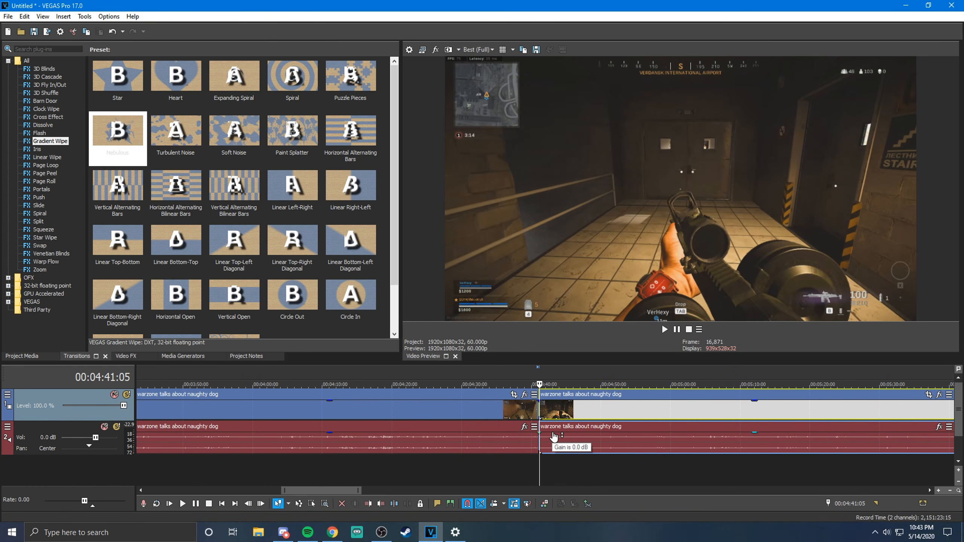
scroll(568, 428, up, 10)
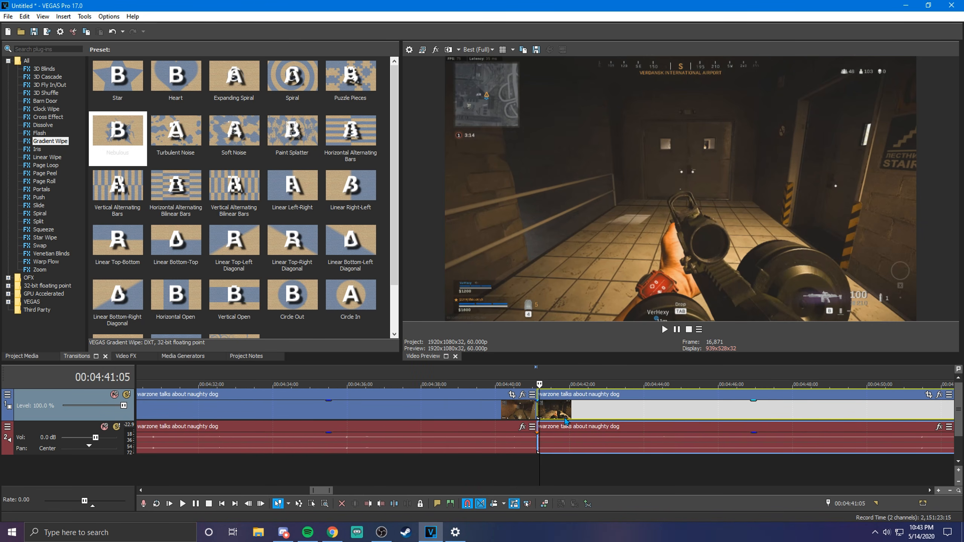
Step: Play back the plain cut between the two clips twice, starting shortly before the join
click(440, 418)
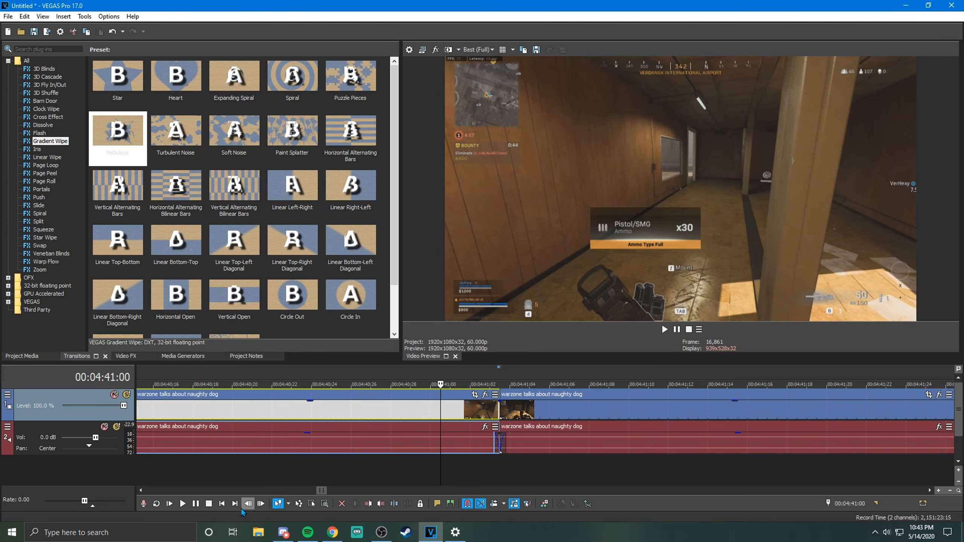
click(182, 504)
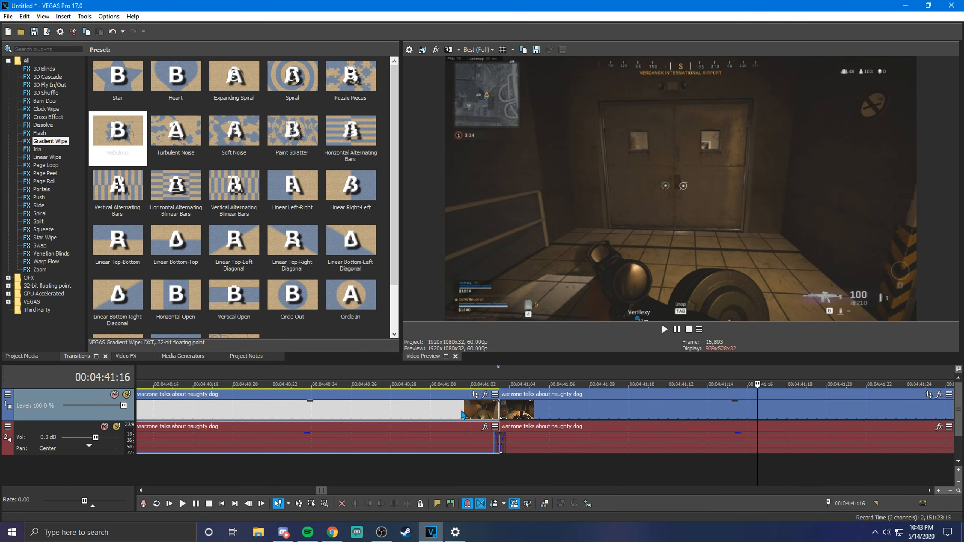
scroll(466, 417, up, 2)
scroll(465, 418, down, 5)
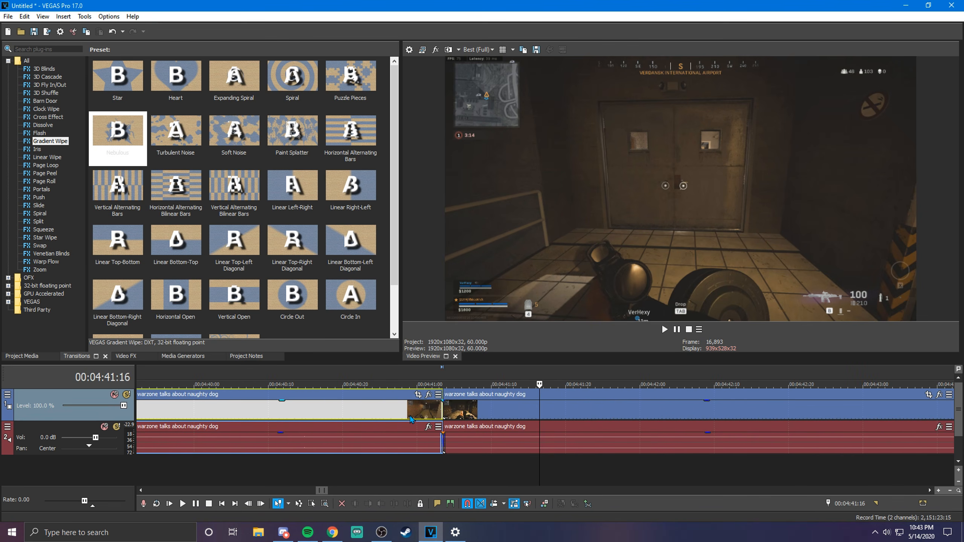
click(405, 413)
click(377, 414)
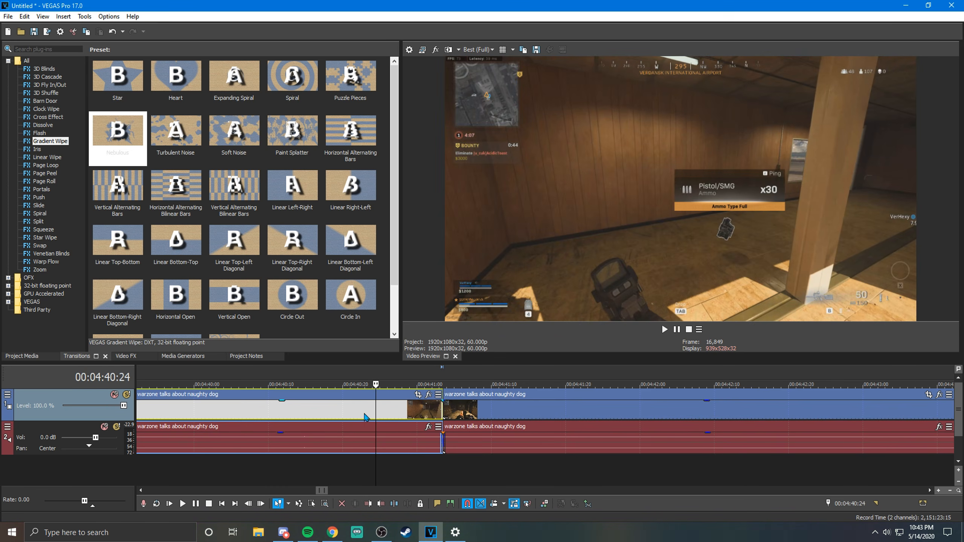
click(182, 503)
click(196, 503)
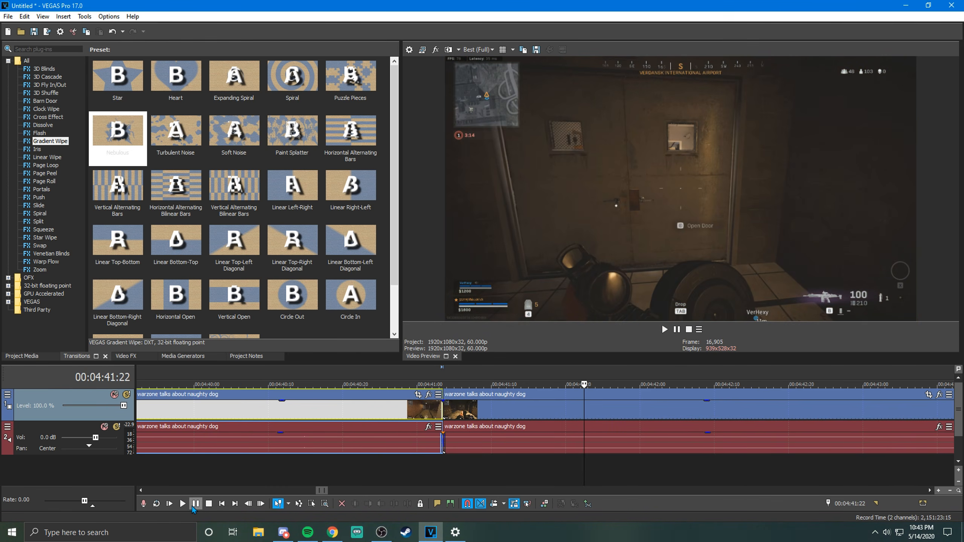
Step: Split the first clip at 00:04:40:20, shortly before the join, to isolate a short piece ahead of the cut
click(364, 414)
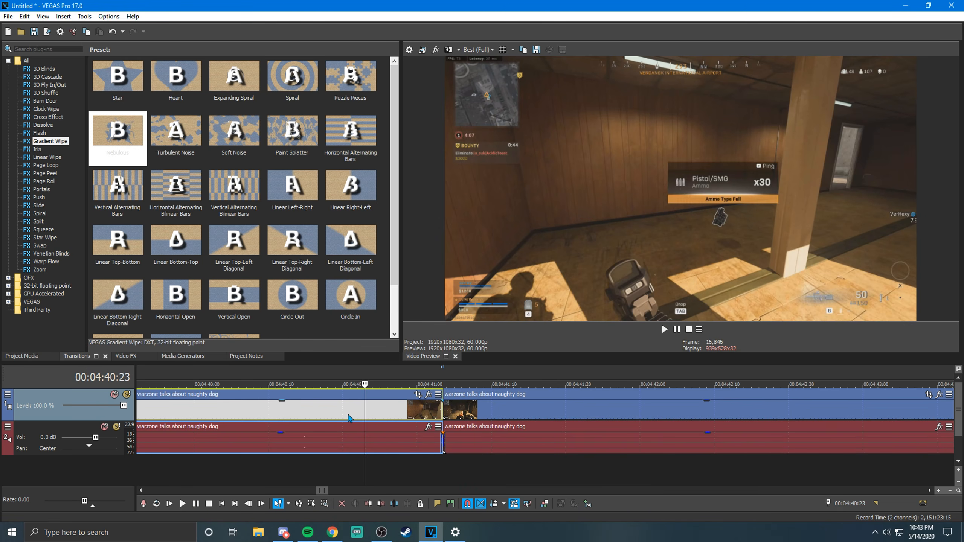
click(342, 411)
mouse_move(342, 384)
mouse_down()
mouse_move(303, 384)
mouse_move(329, 384)
mouse_up()
click(342, 413)
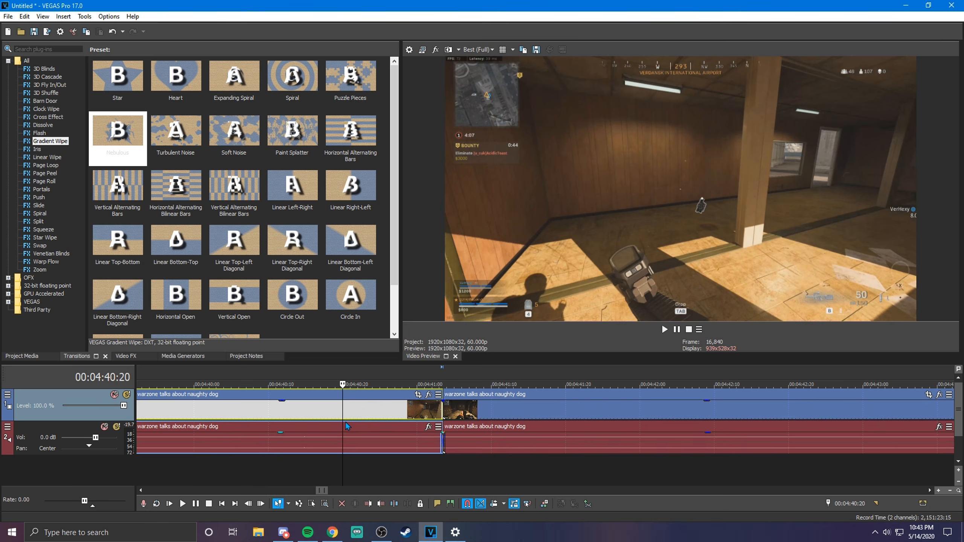
key(s)
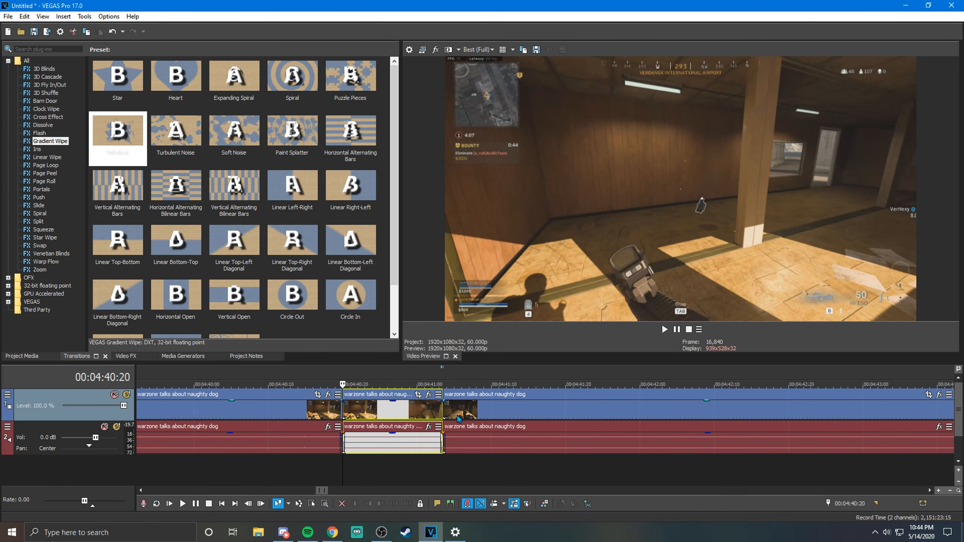
Step: Play back the short piece and the footage just after the join to judge where the effect should run
click(443, 407)
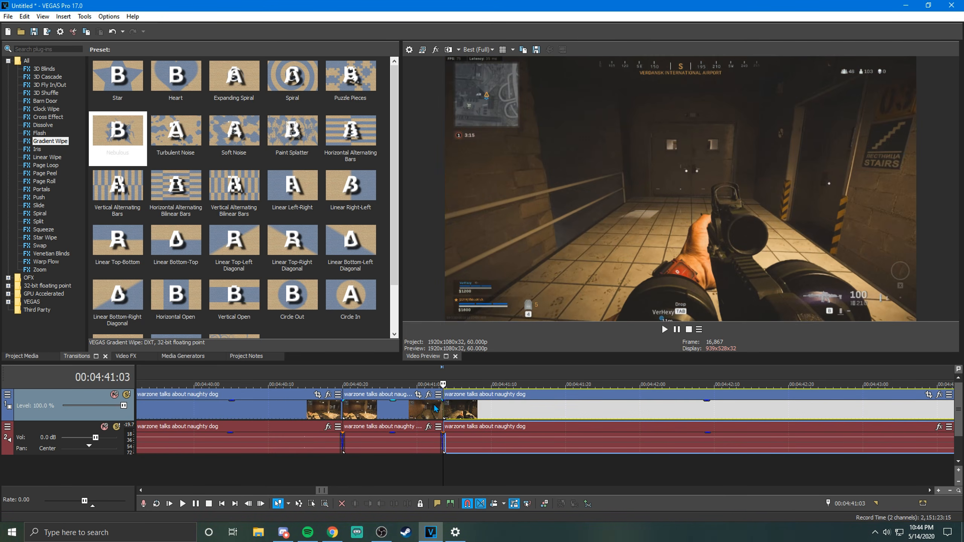
key(space)
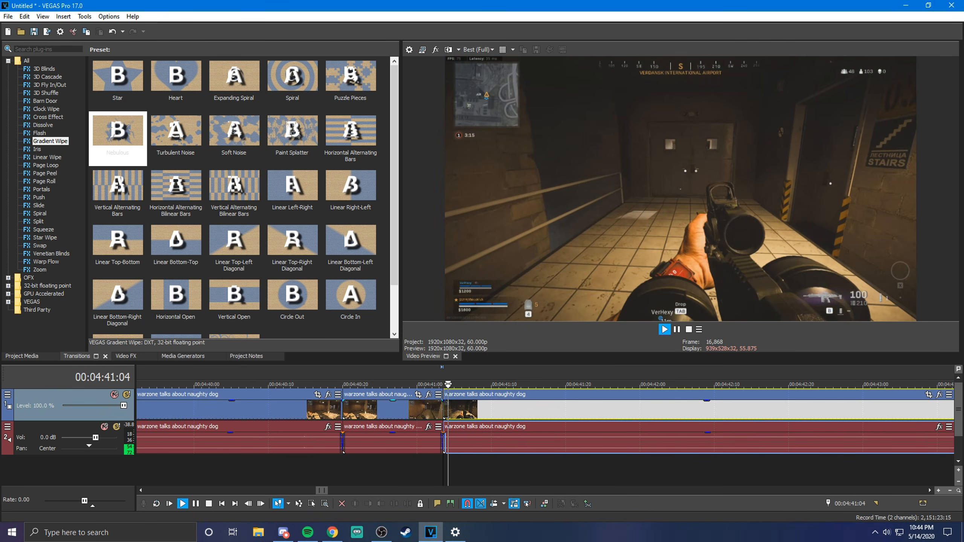
key(space)
click(345, 409)
key(space)
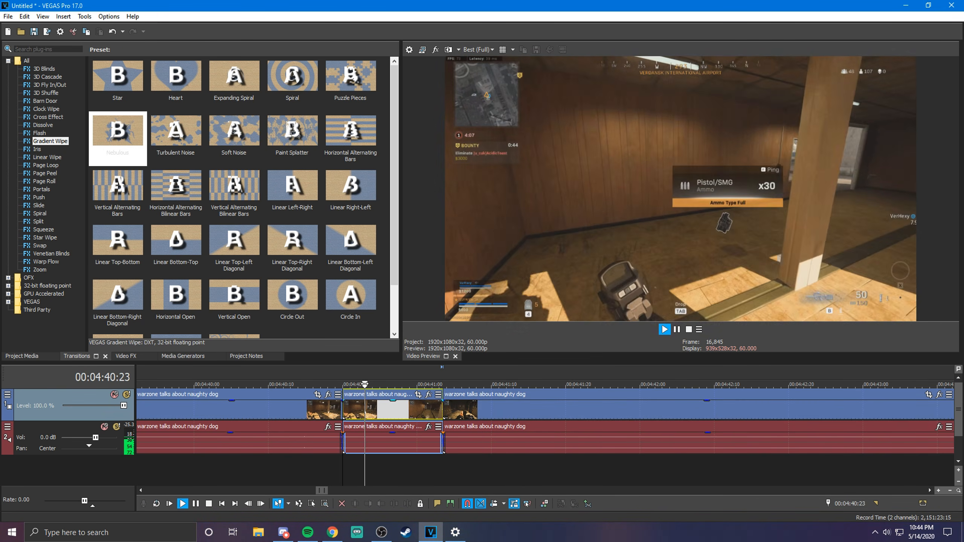
key(space)
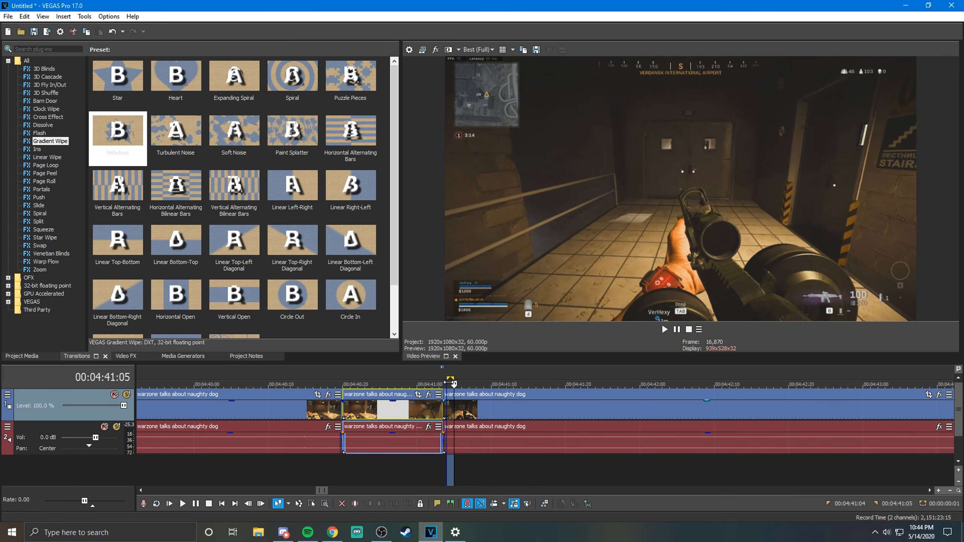
click(476, 394)
key(space)
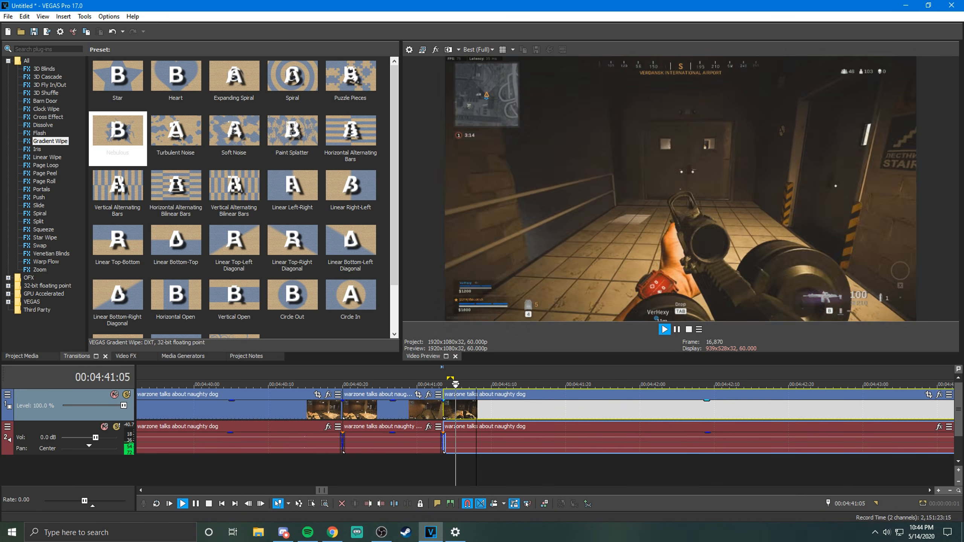
click(432, 412)
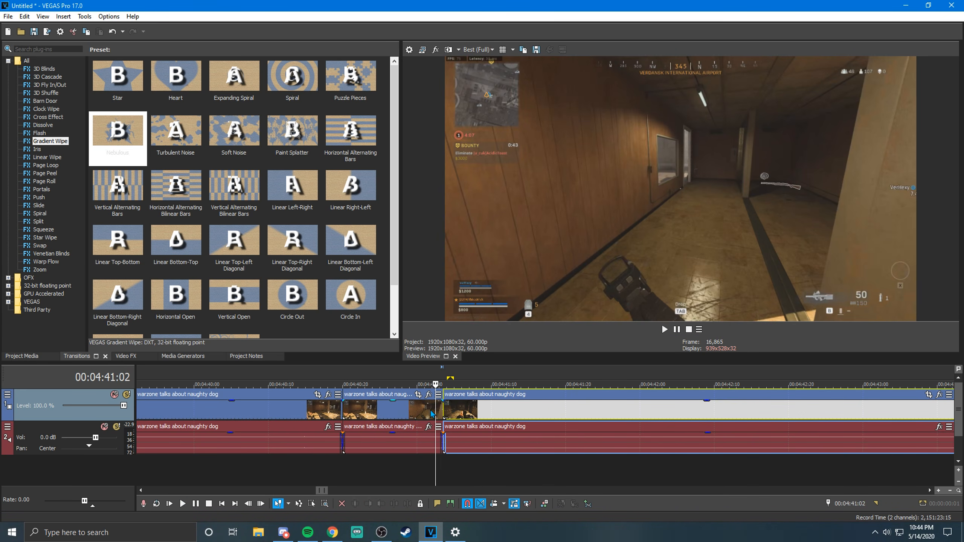
click(342, 409)
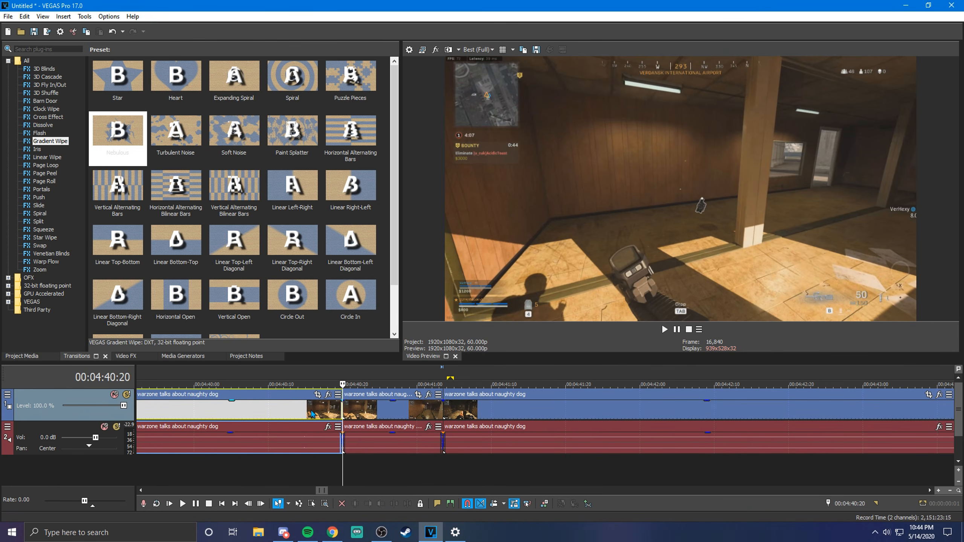
key(space)
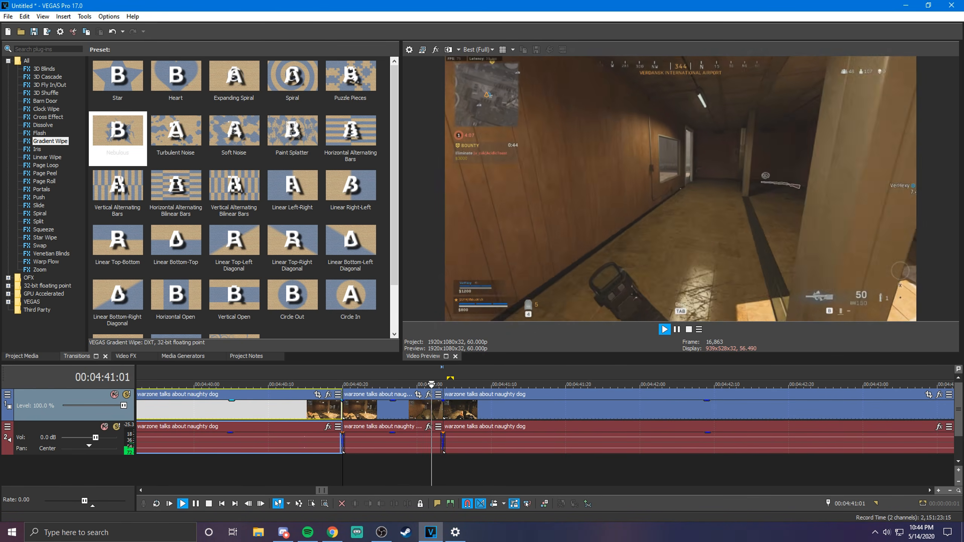
Step: Try splitting the clip after the join at 00:04:41:16, and undo that split
mouse_move(431, 385)
mouse_down()
mouse_move(460, 385)
mouse_move(339, 384)
mouse_move(535, 384)
mouse_up()
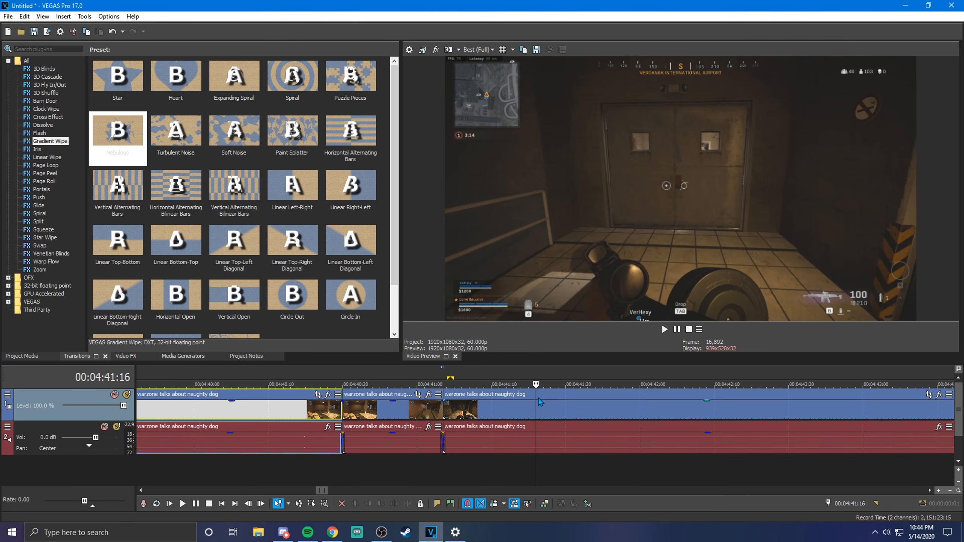
click(534, 410)
key(s)
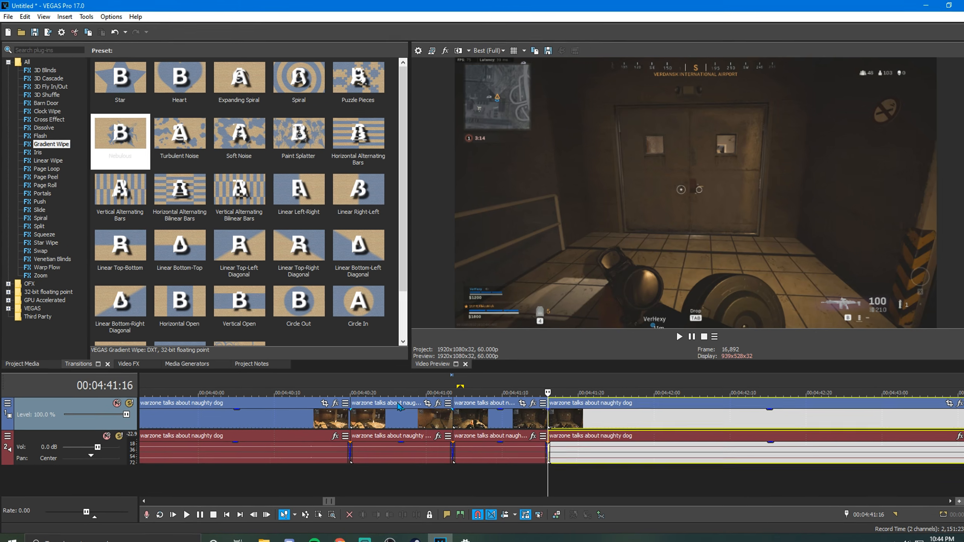
click(25, 16)
click(30, 30)
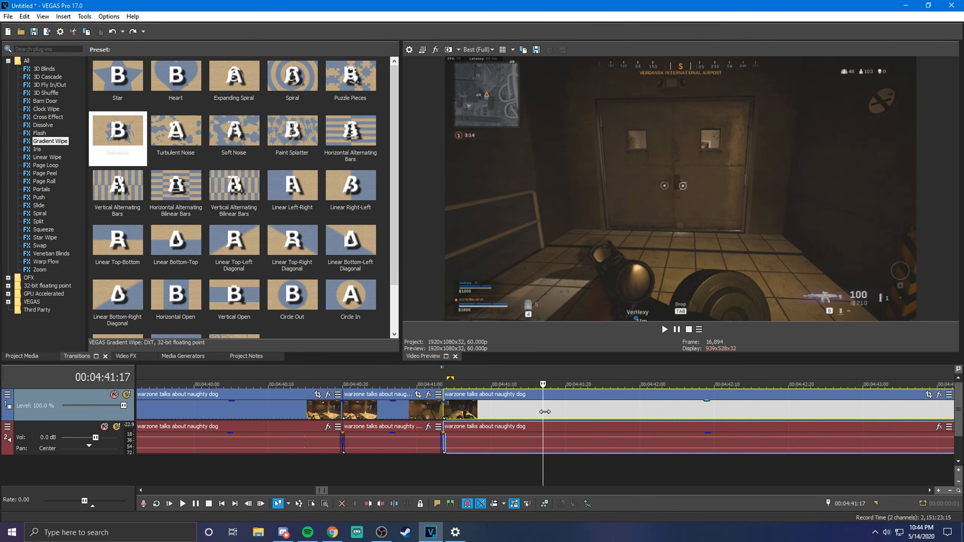
Step: Split the clip after the join at 00:04:41:18
key(Right)
key(Right)
key(s)
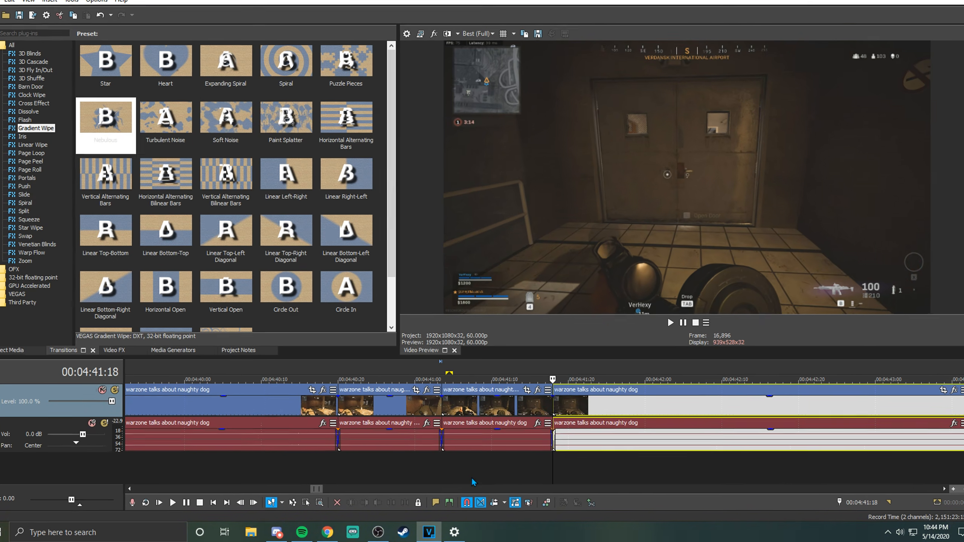
Step: Insert a new video track and move the short piece after the join onto it, above the short piece before the join
right_click(471, 467)
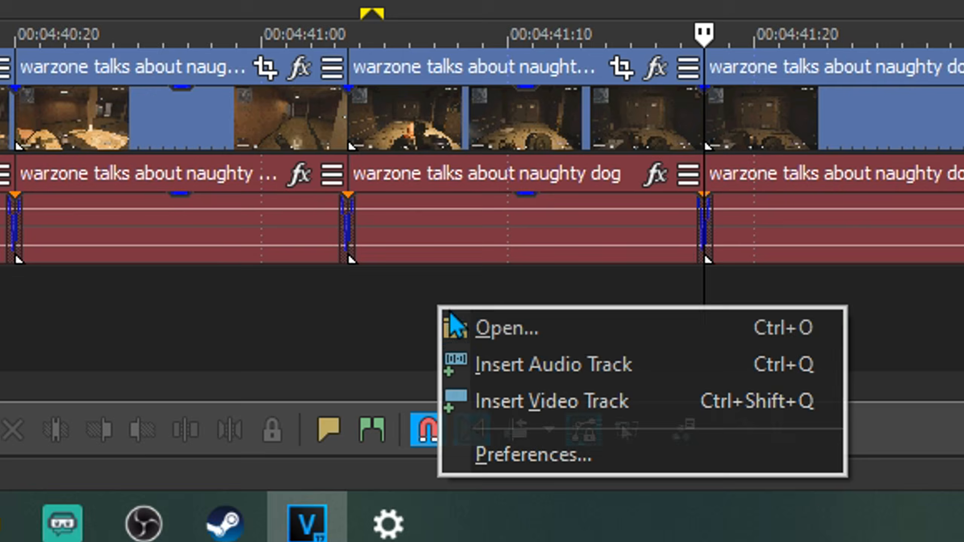
click(493, 398)
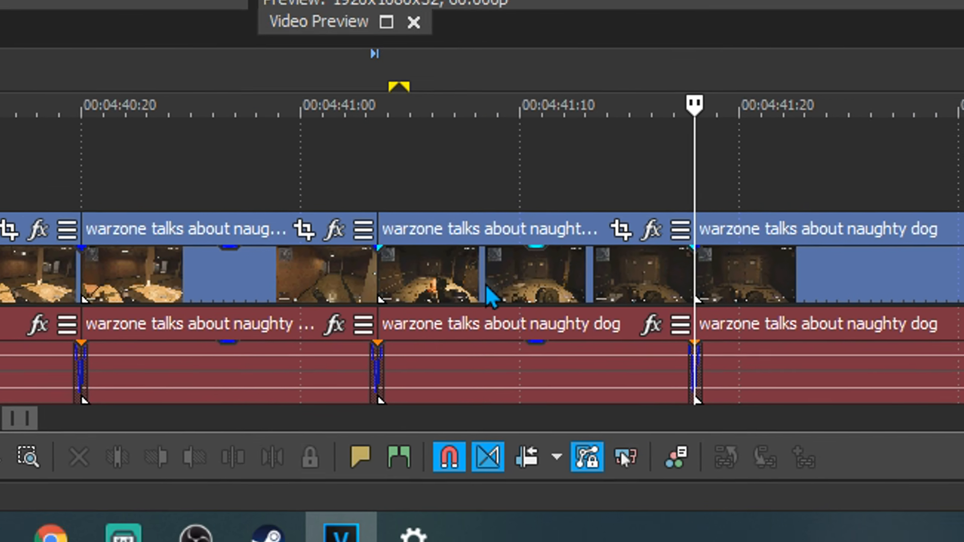
drag(470, 237, 493, 300)
Step: Undo the clip move, the added video track and the split at 00:04:41:18
click(24, 16)
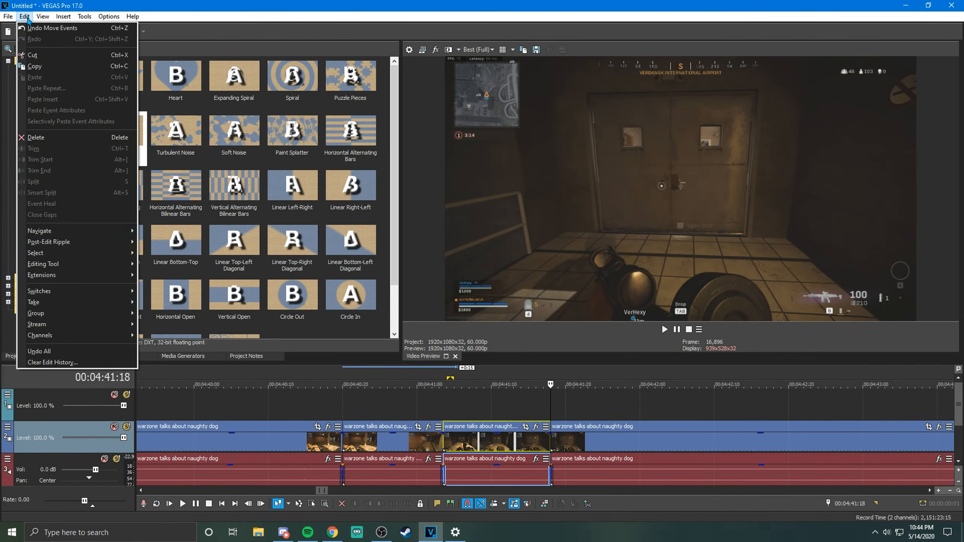
click(28, 22)
click(25, 16)
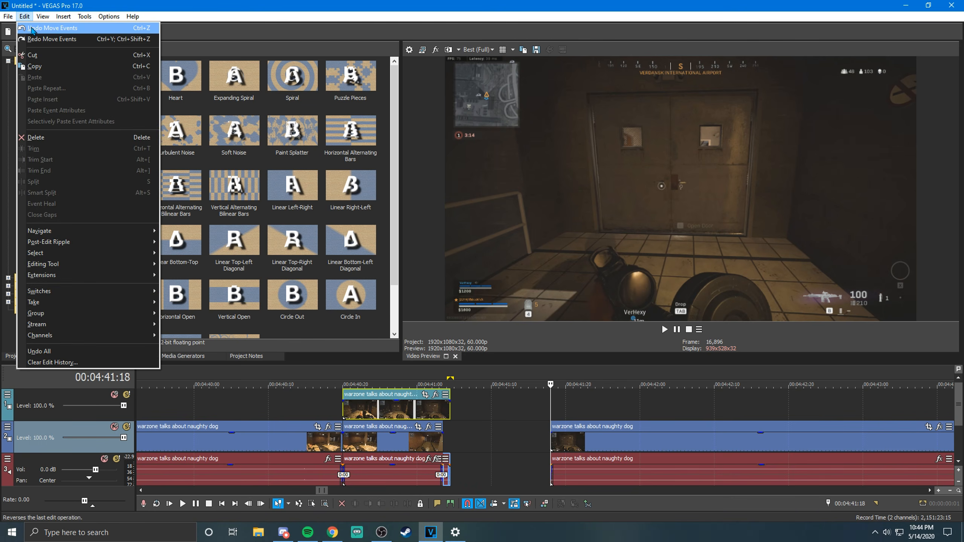
click(27, 39)
click(24, 16)
click(30, 28)
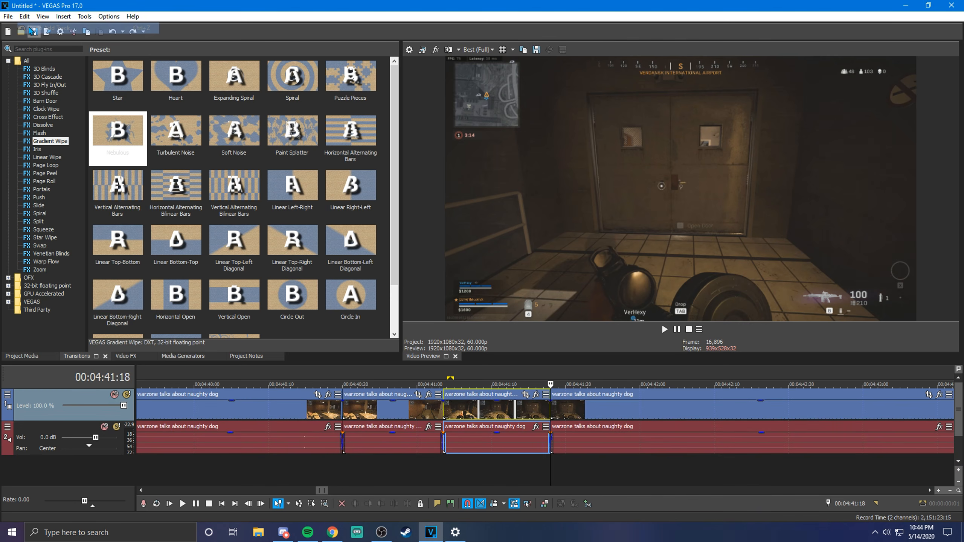
click(25, 16)
click(30, 29)
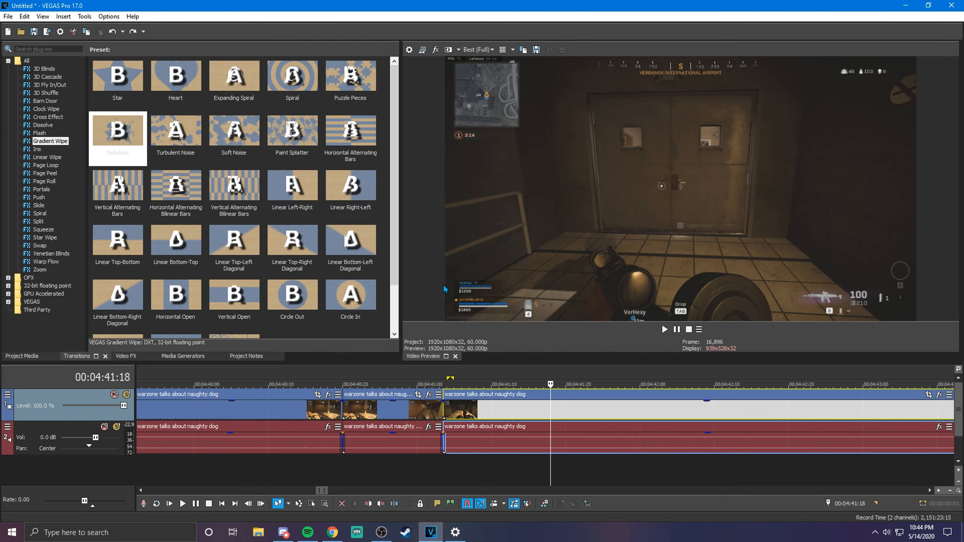
Step: Split the clip after the join at 00:04:41:17 and insert a new video track above the footage
drag(550, 385, 543, 384)
key(s)
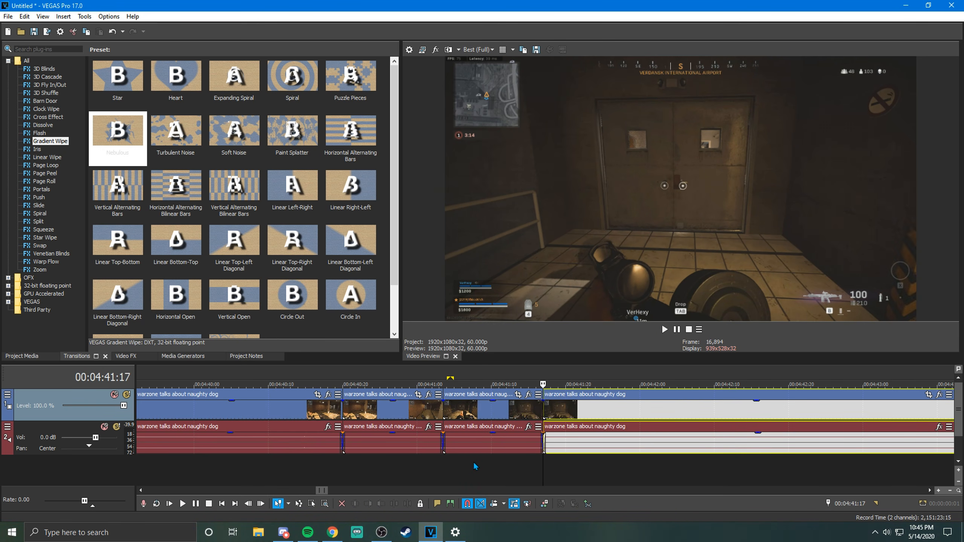
right_click(475, 466)
click(501, 491)
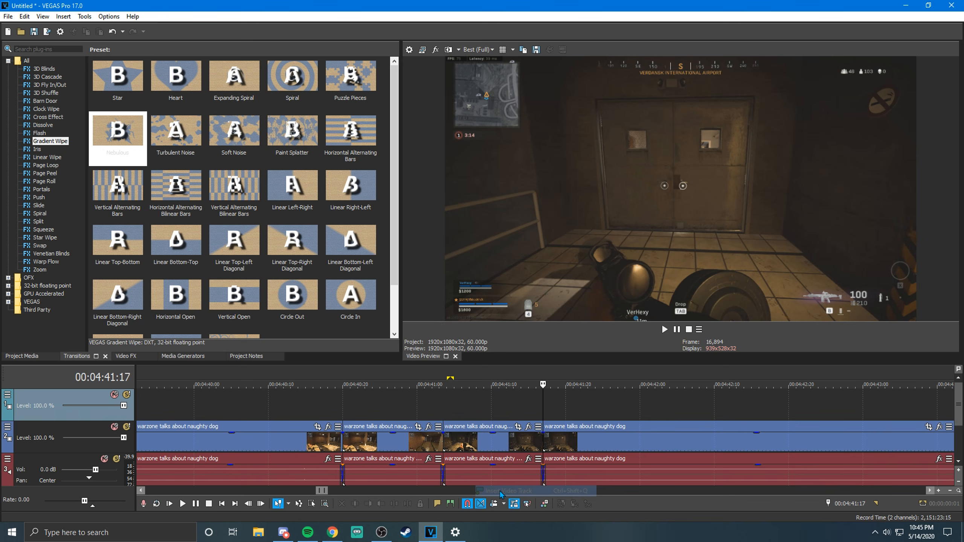
Step: Place the short piece after the join above the one before it to compare their lengths, and return it to its original place
drag(492, 428, 392, 397)
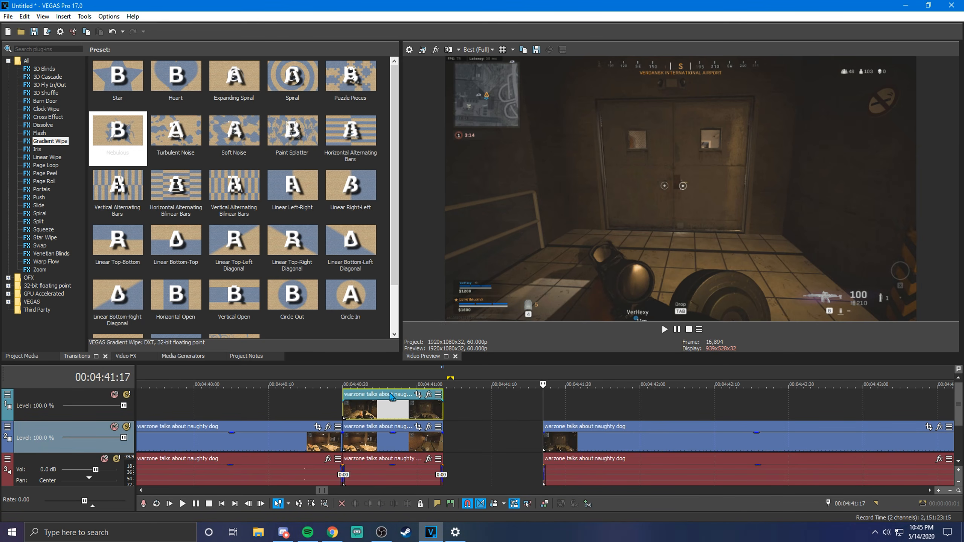
click(441, 436)
click(439, 415)
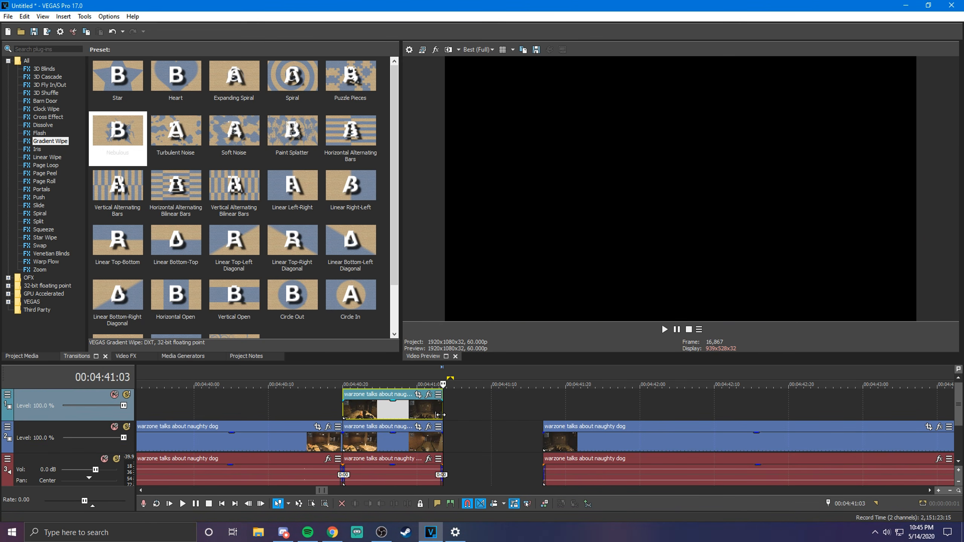
click(379, 415)
drag(407, 412, 508, 435)
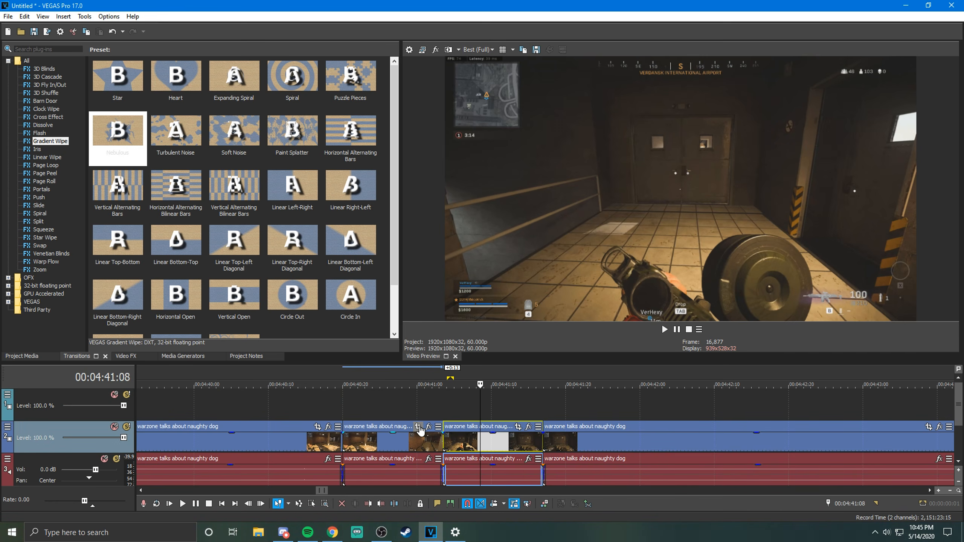
Step: Open the Pan/Crop settings of the short piece before the join, then resize and move the window clear of the timeline
click(389, 444)
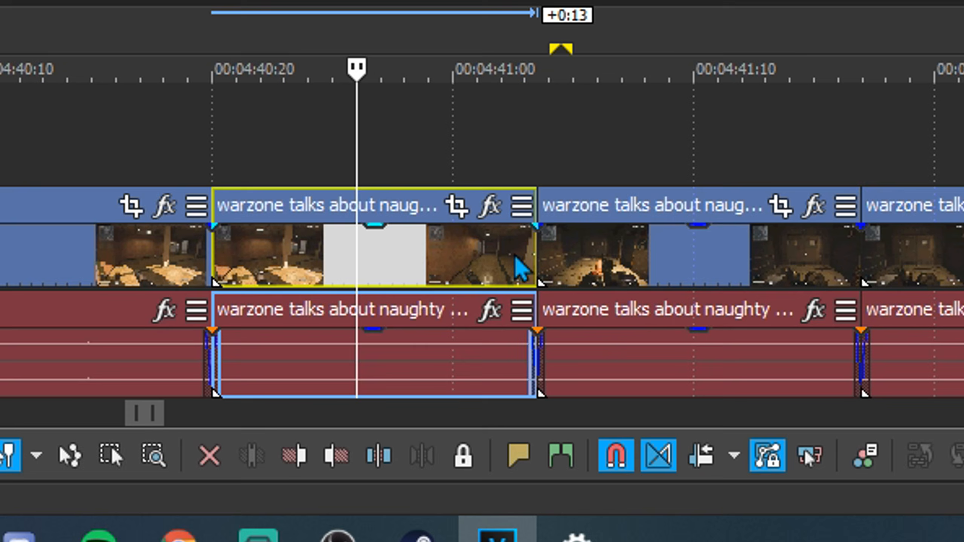
click(470, 442)
click(423, 443)
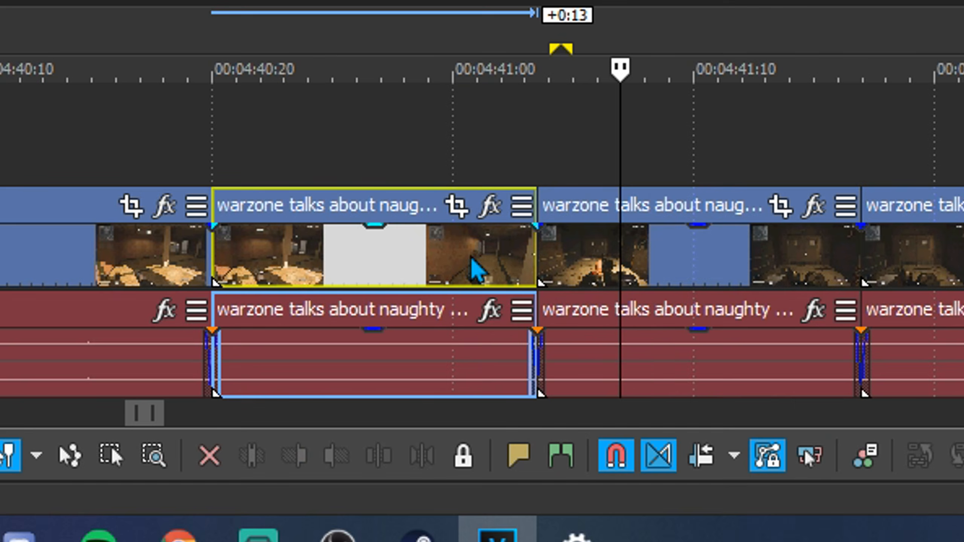
click(477, 267)
click(609, 269)
click(440, 273)
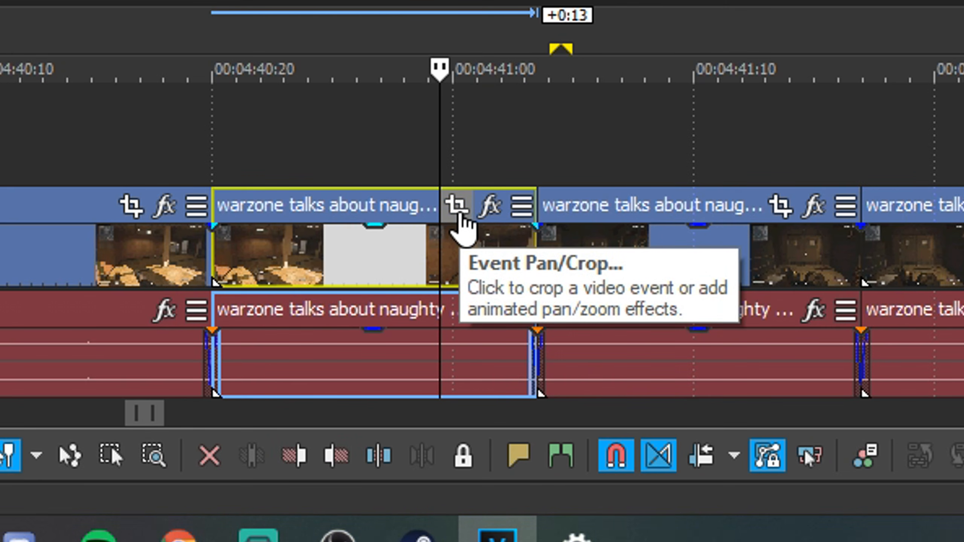
click(459, 215)
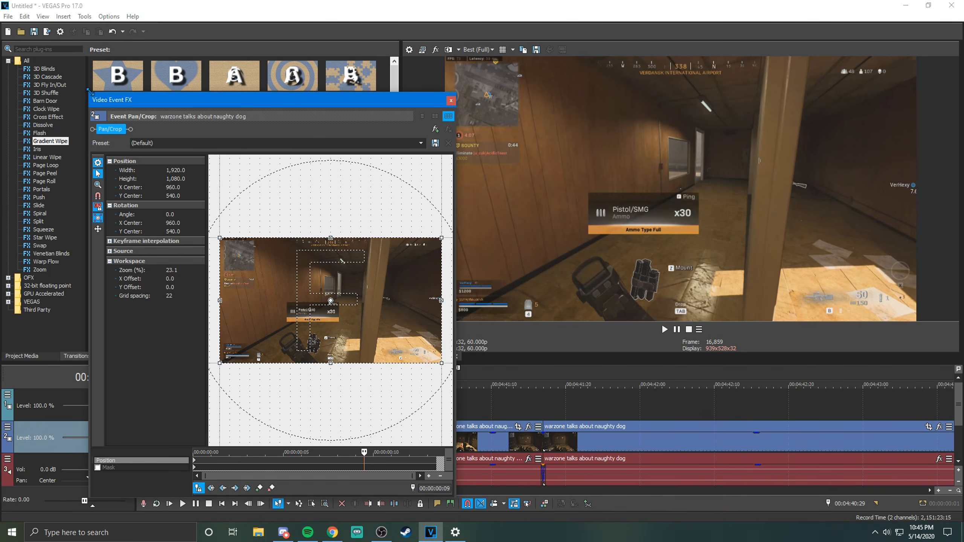
drag(90, 91, 4, 186)
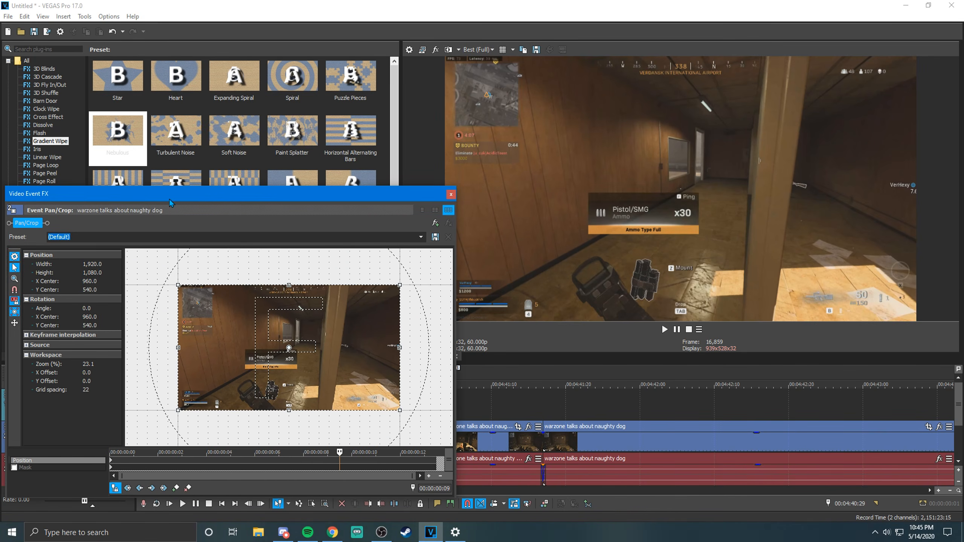
drag(171, 203, 232, 88)
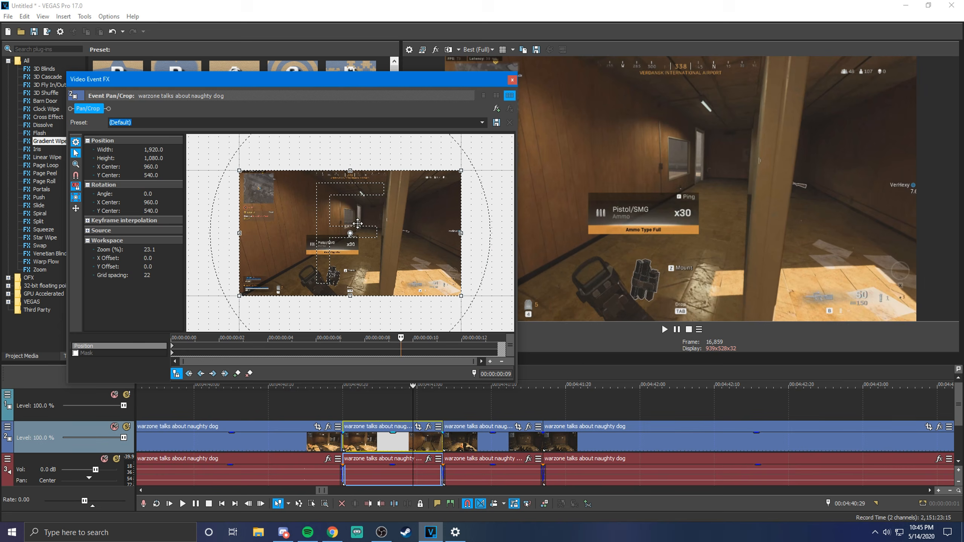
Step: Try shifting the pan/crop frame off centre, restore it to full frame and delete the keyframe this made
drag(311, 213, 332, 271)
right_click(330, 243)
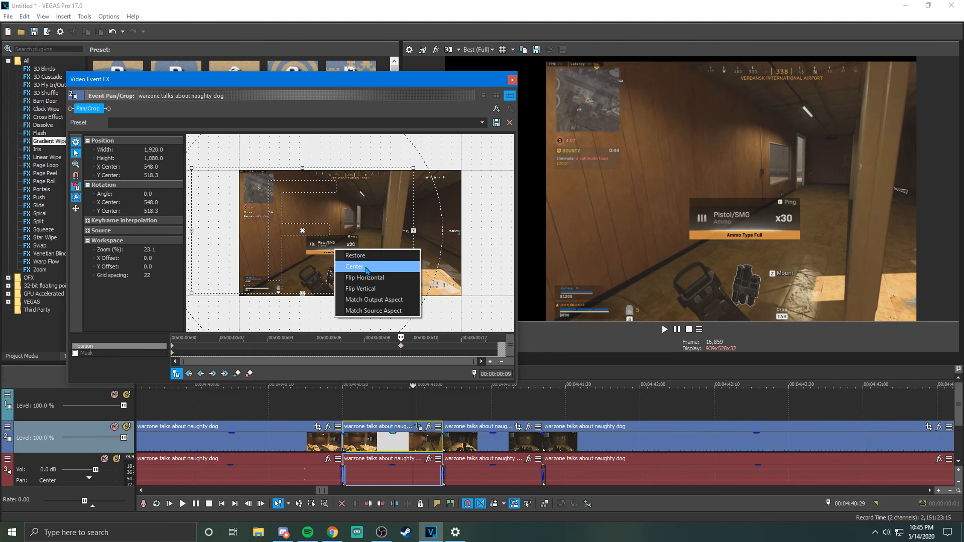
click(349, 256)
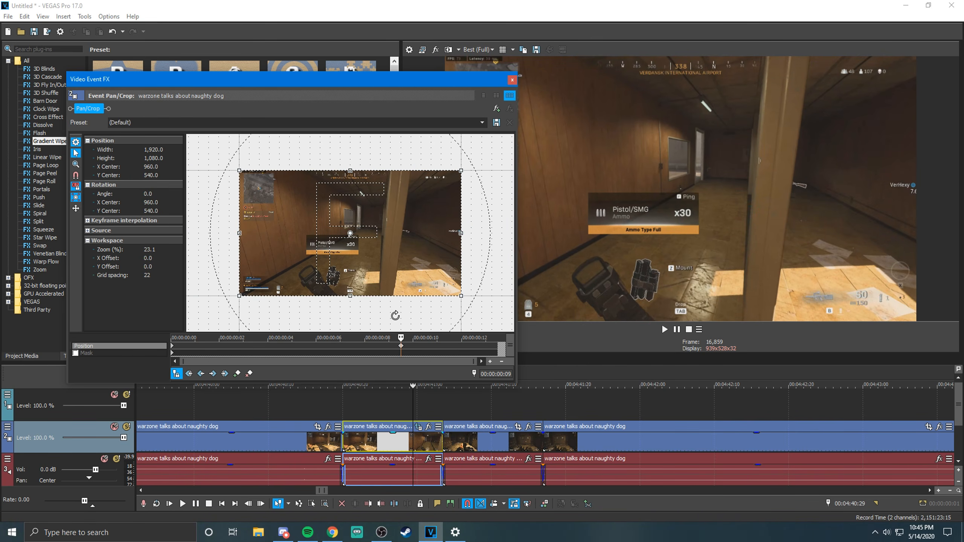
right_click(402, 352)
click(421, 393)
Step: Keep the full frame at the piece's start and shrink the centred crop to about 1,627 by 915 at 00:00:00:13
click(172, 352)
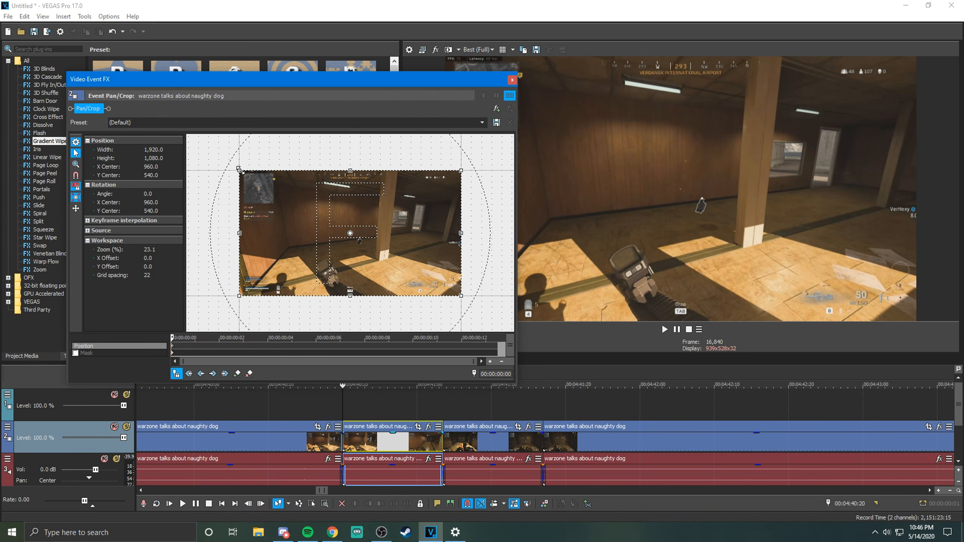
right_click(331, 200)
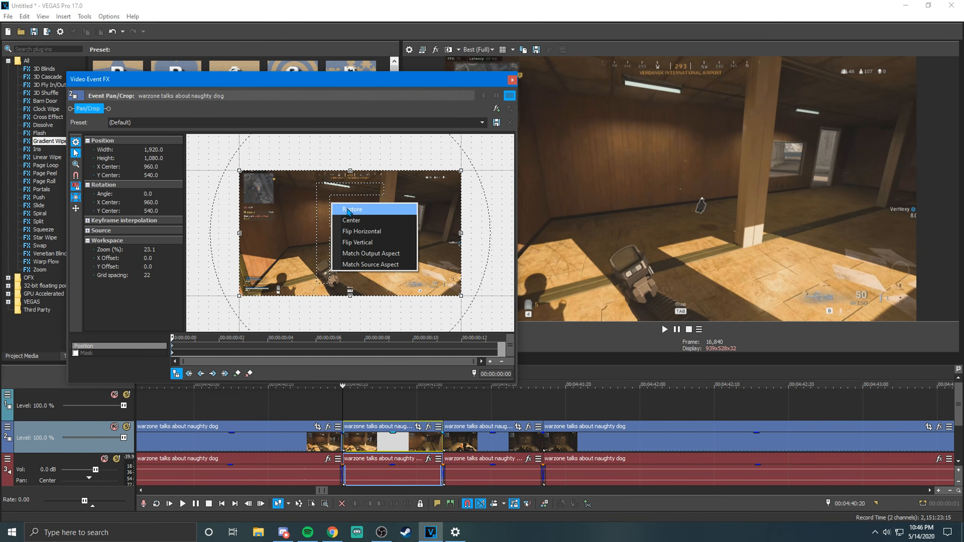
click(351, 209)
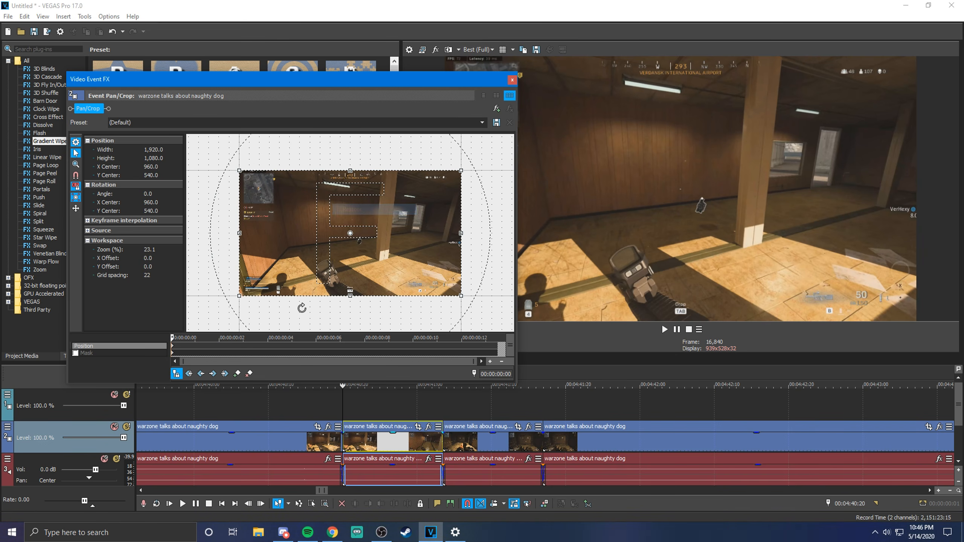
drag(174, 337, 496, 336)
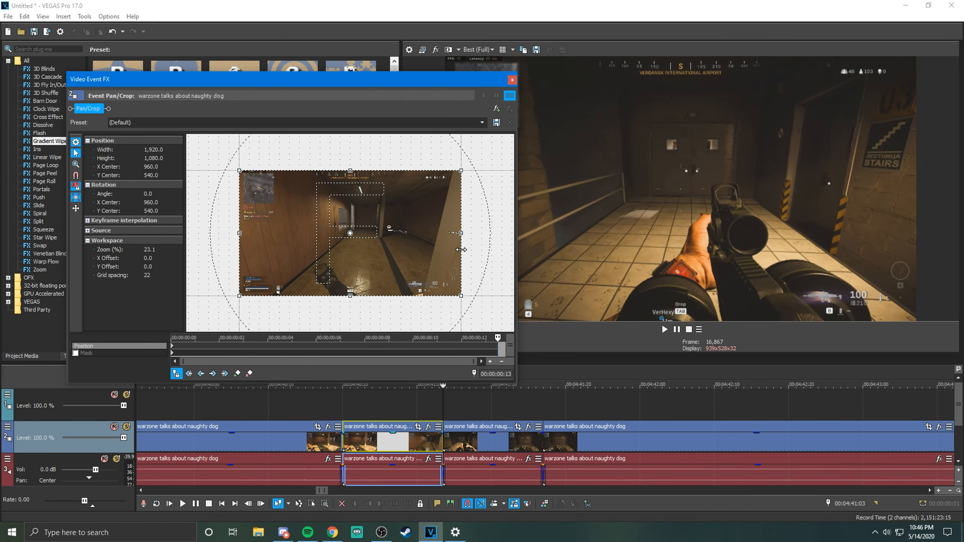
drag(241, 172, 256, 182)
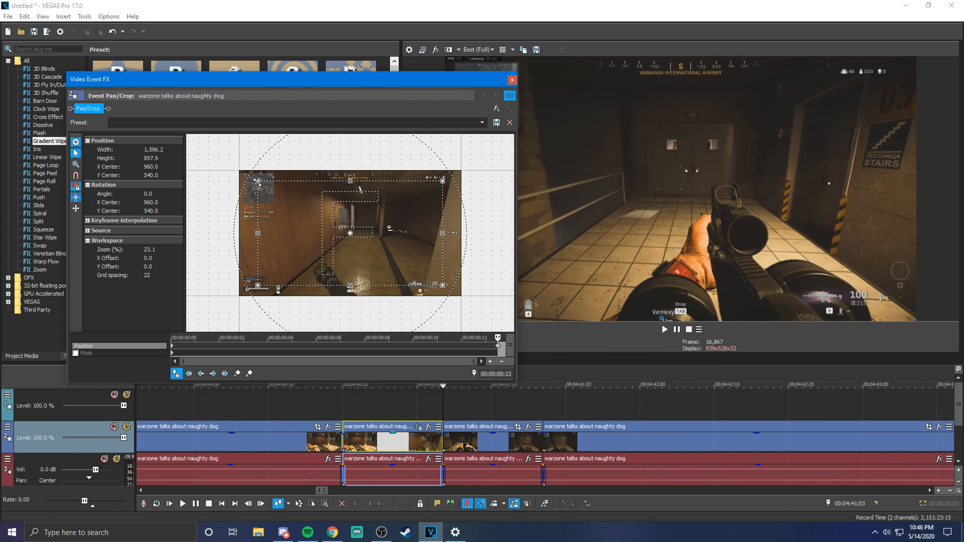
drag(258, 182, 250, 181)
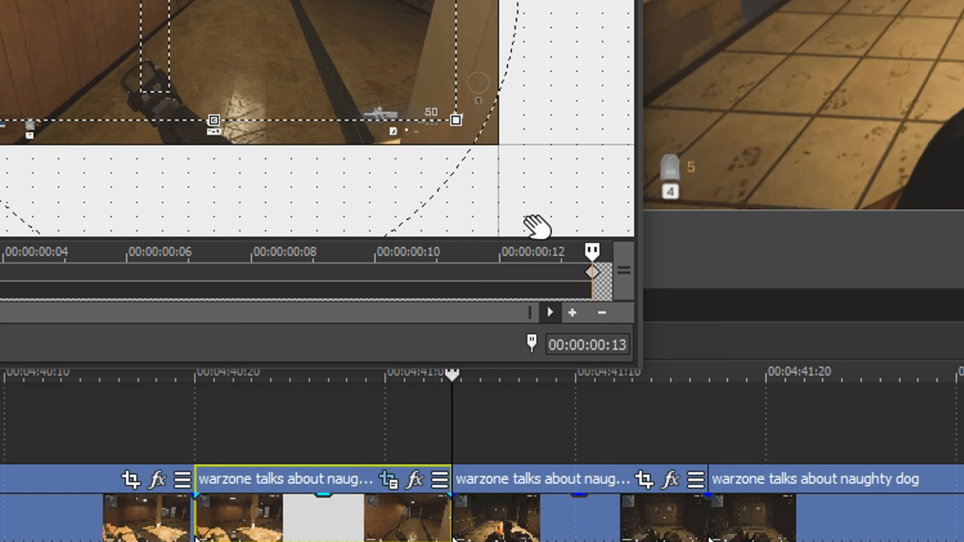
Step: Copy the end keyframe, save its crop as a preset named zoom and close the Pan/Crop window
right_click(592, 272)
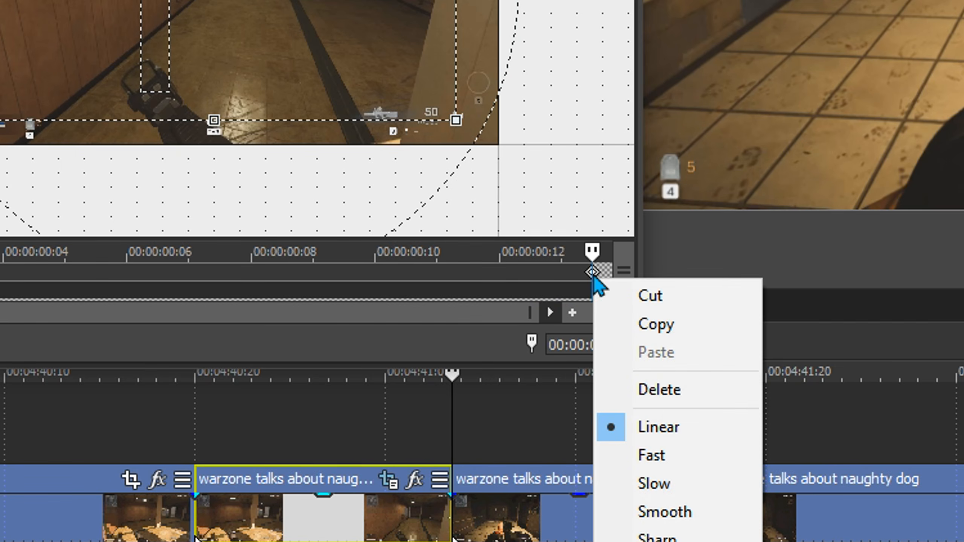
click(645, 333)
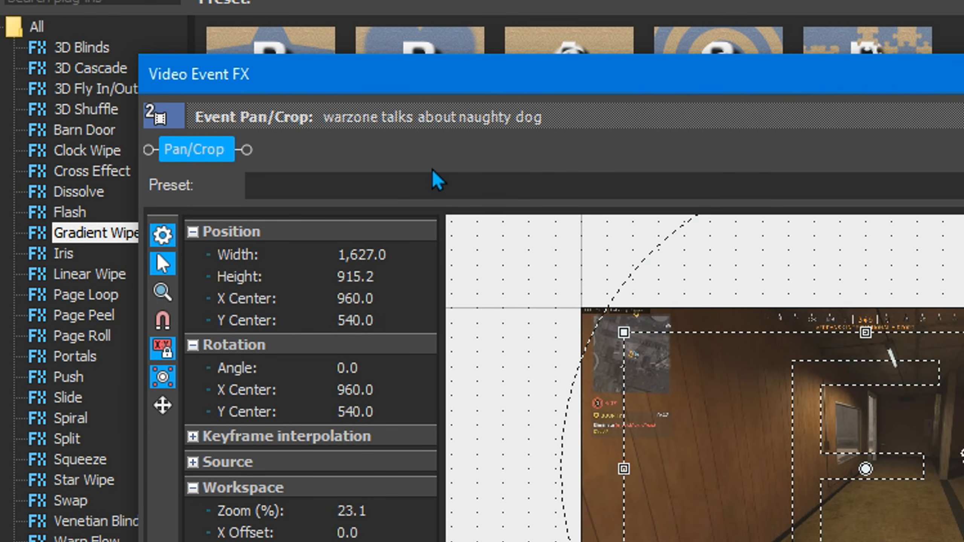
text(zpoo)
key(BackSpace)
key(BackSpace)
key(BackSpace)
text(oom)
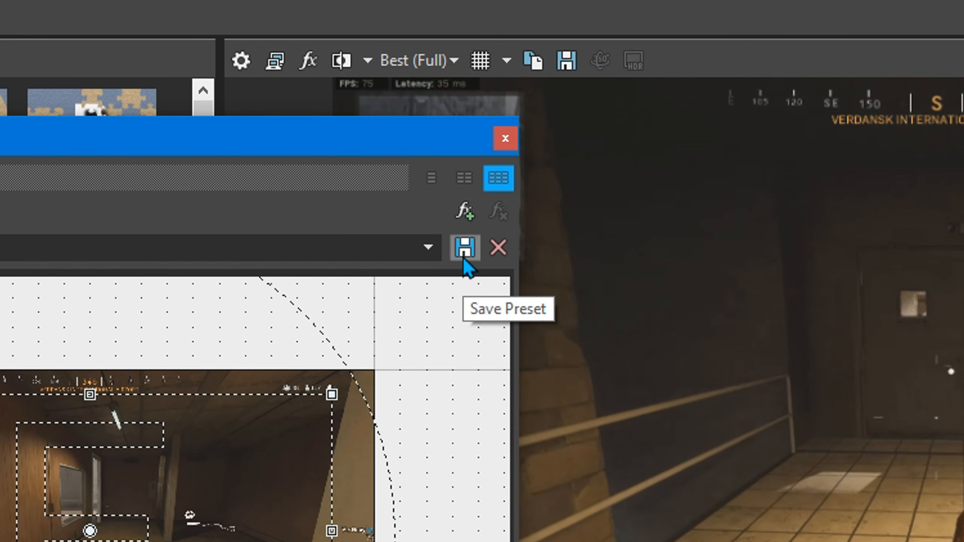
click(464, 251)
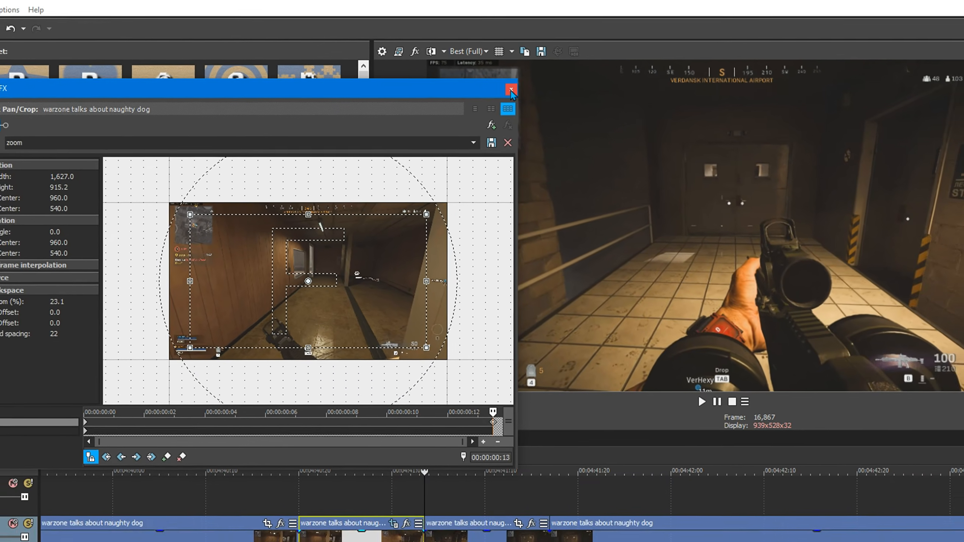
click(509, 104)
Step: Open the Pan/Crop settings of the short piece after the join and go to its first frame
click(475, 443)
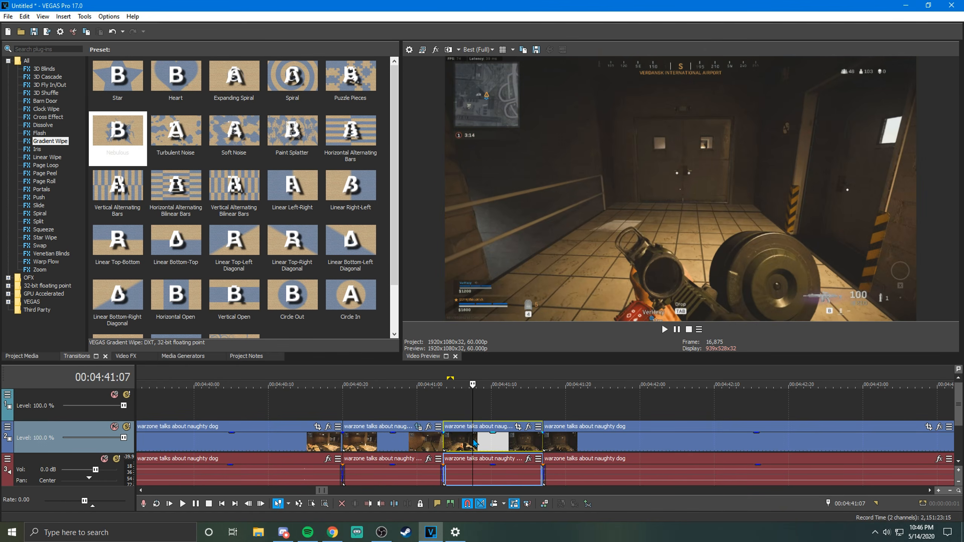
click(429, 441)
click(454, 441)
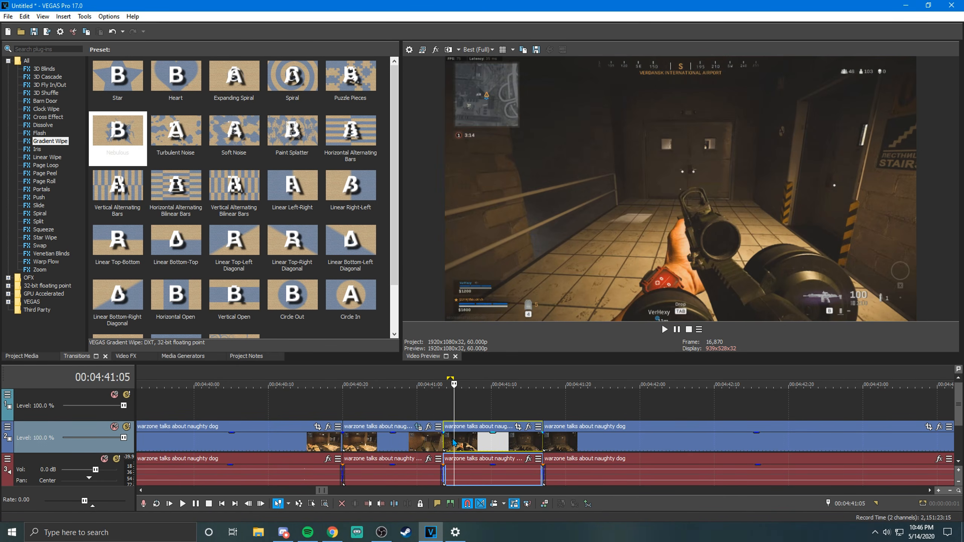
click(518, 426)
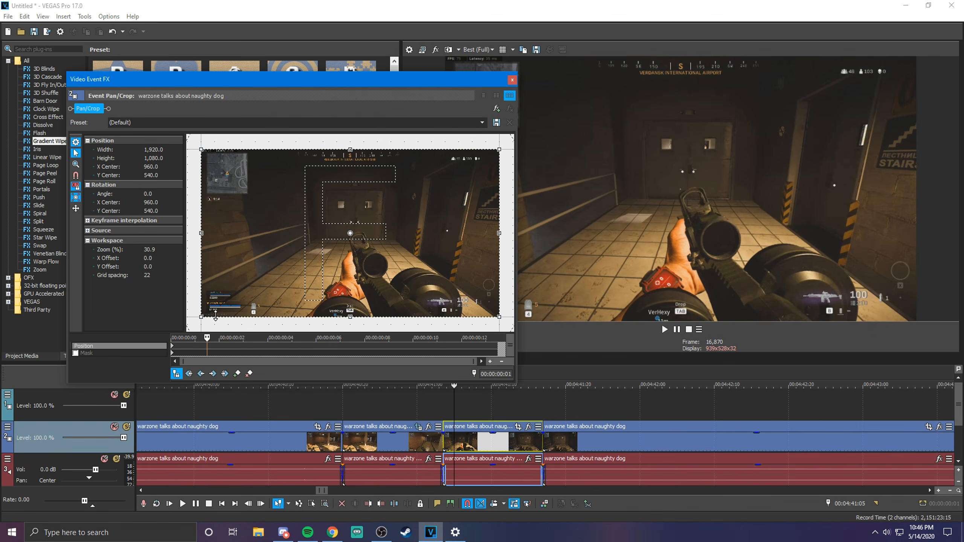
click(172, 350)
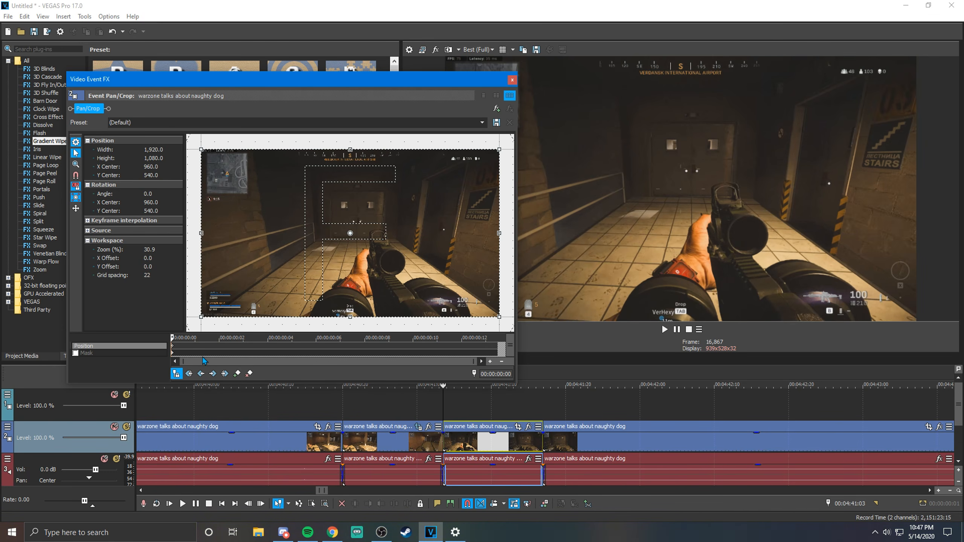
Step: Paste the copied zoom keyframe at the start of the piece after the join and undo the paste
right_click(174, 350)
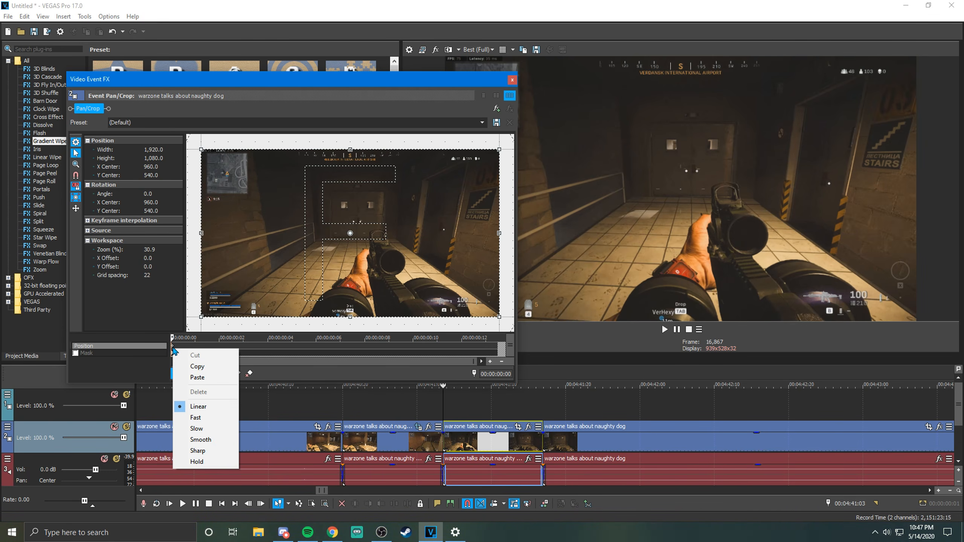
click(197, 377)
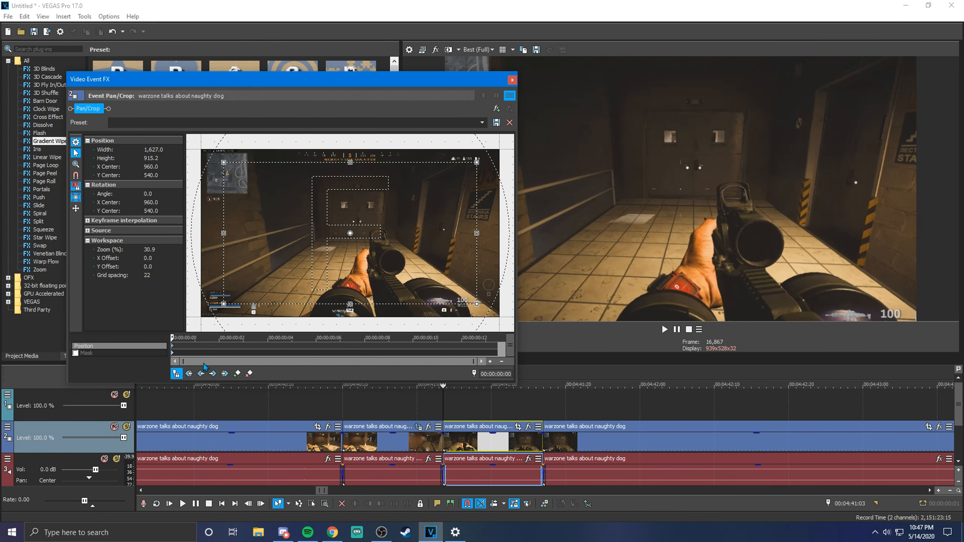
click(25, 15)
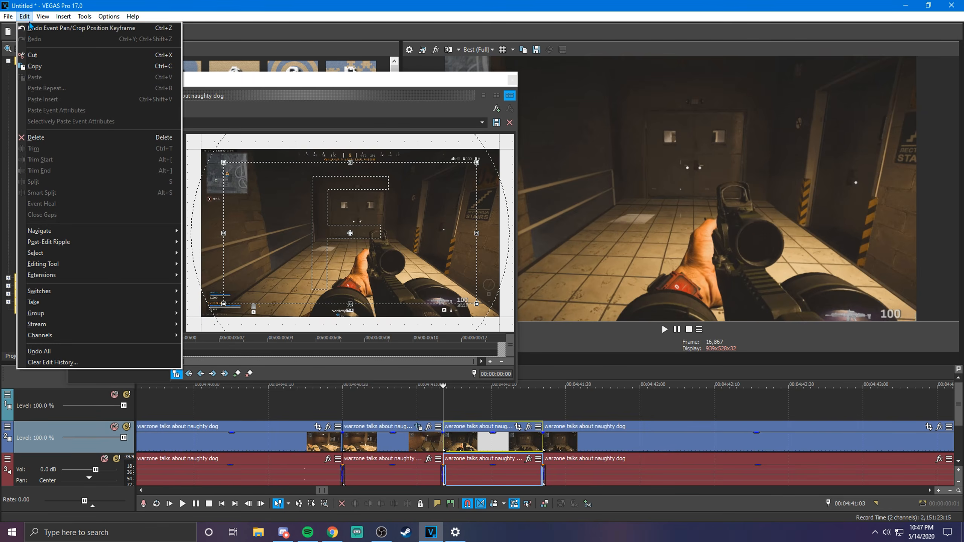
click(31, 27)
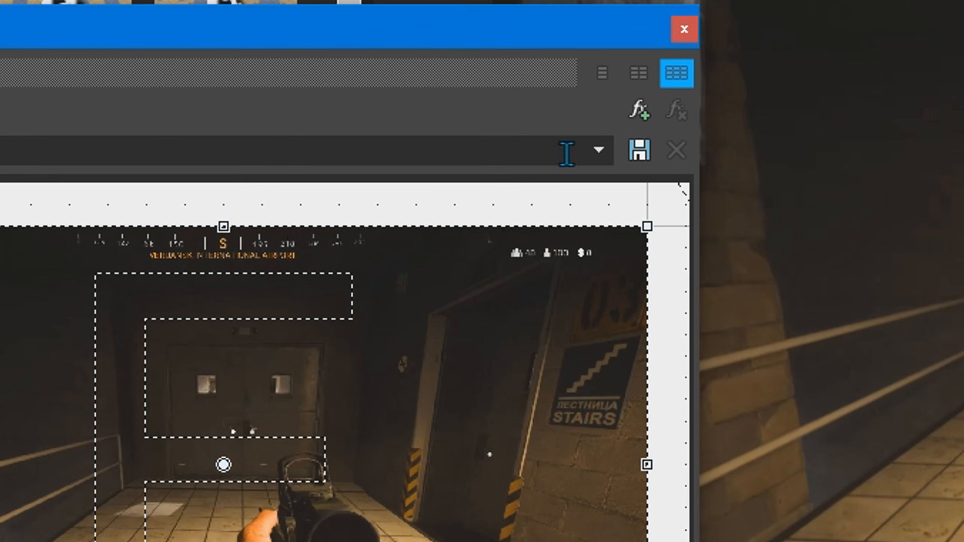
Step: Apply the zoom preset at the piece's start, restore the full frame at 00:00:00:13 and close the Pan/Crop window
click(482, 123)
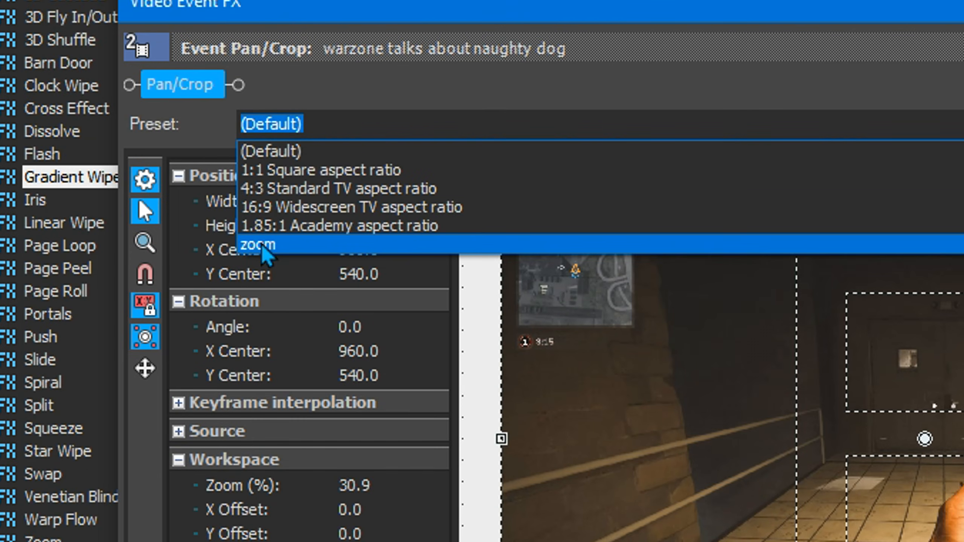
click(262, 247)
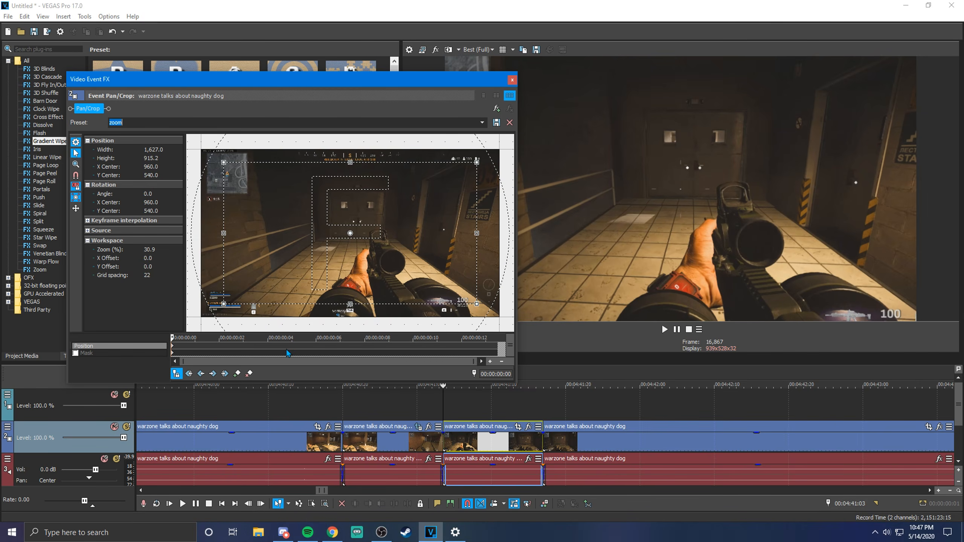
drag(173, 338, 503, 338)
right_click(350, 230)
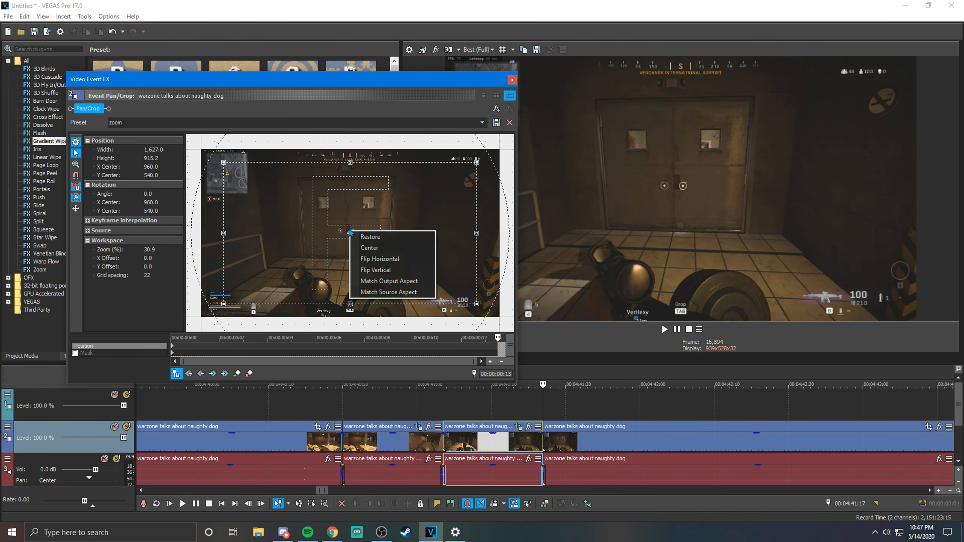
click(372, 236)
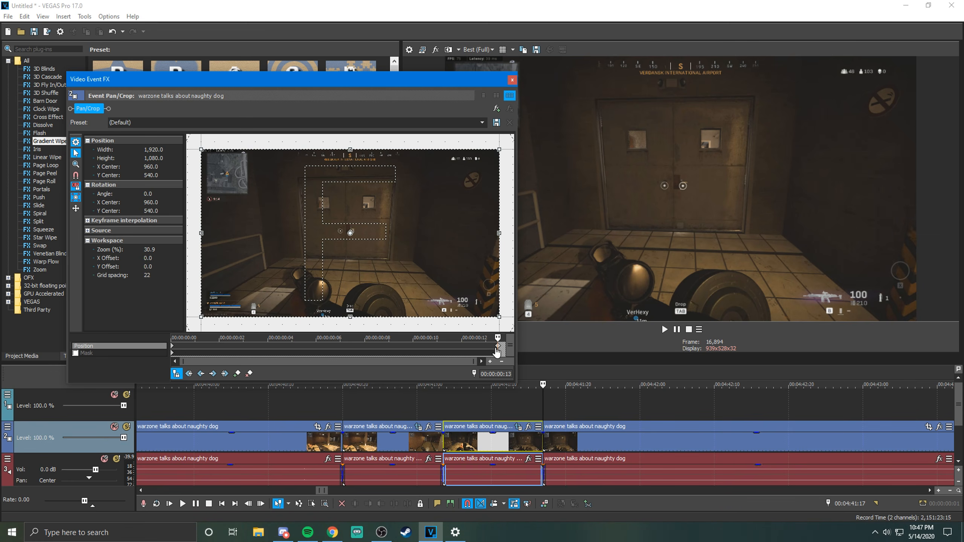
drag(498, 337, 559, 211)
click(512, 80)
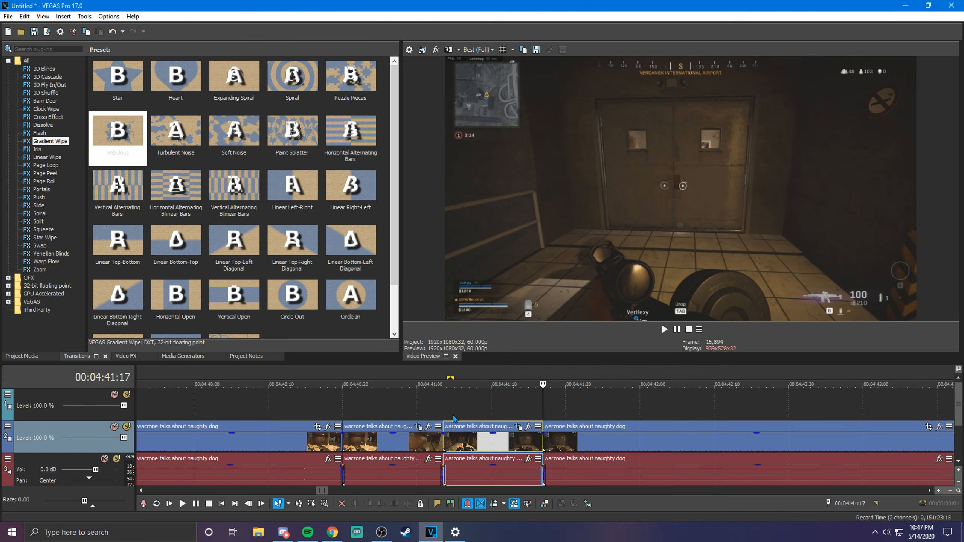
Step: Play the timeline from 00:04:39:27 through the join to check the zoom transition, and return to the short piece before it
scroll(457, 420, down, 1)
click(383, 442)
click(293, 451)
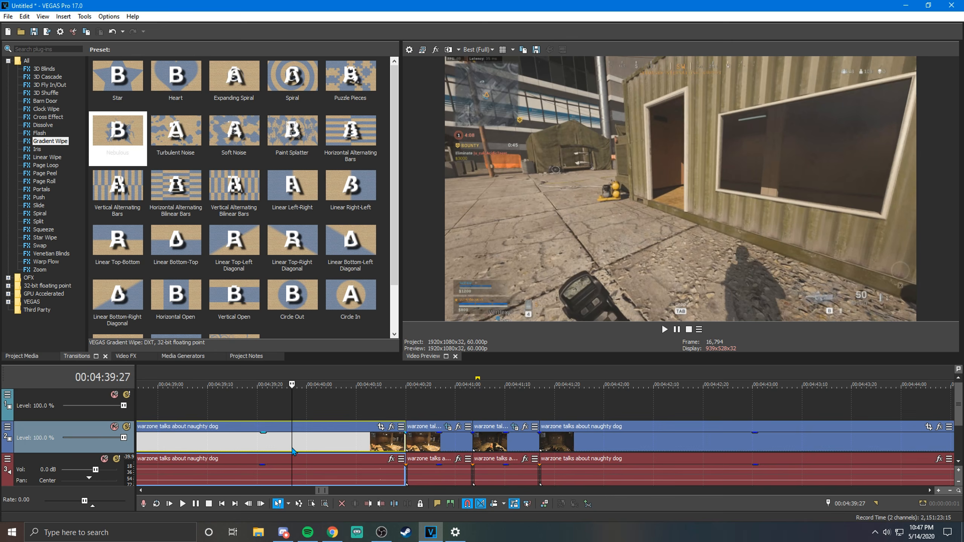
click(182, 503)
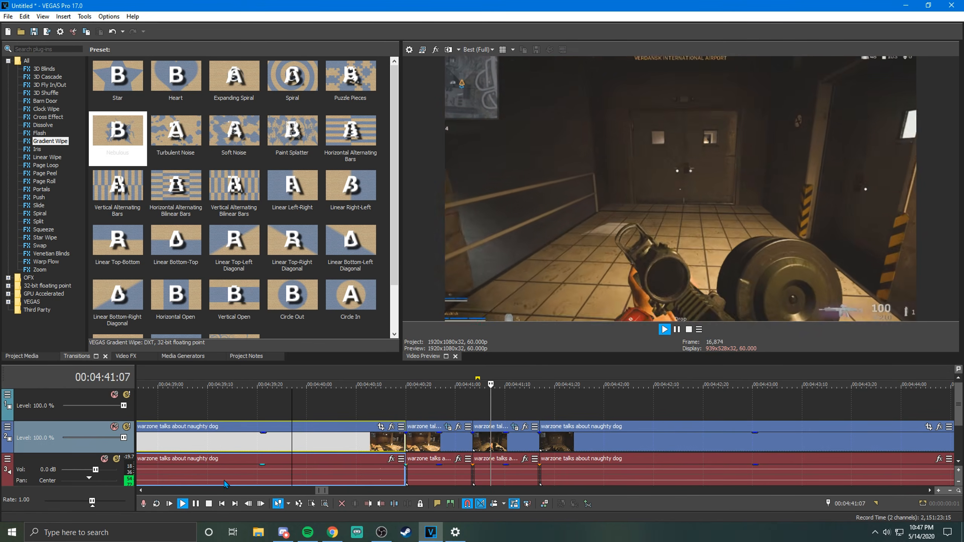
key(Return)
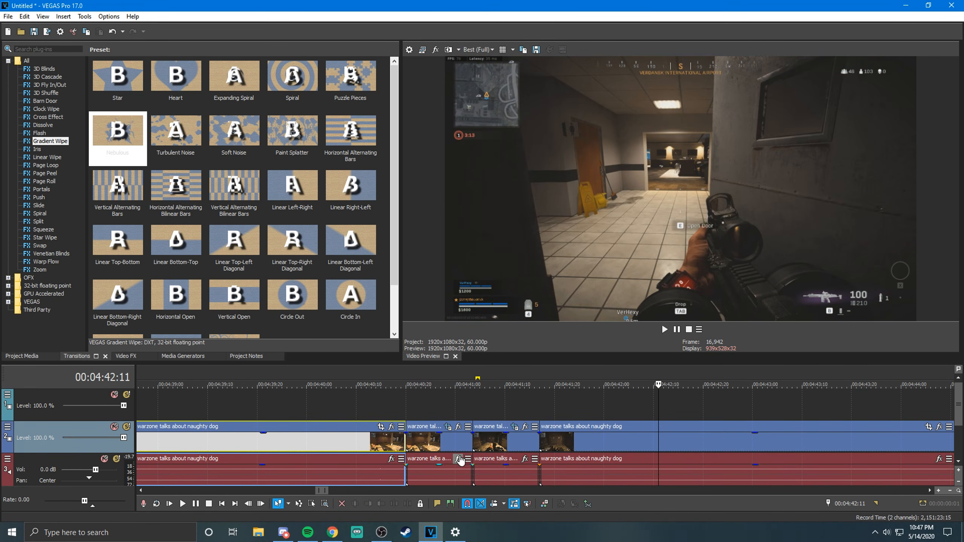
click(439, 448)
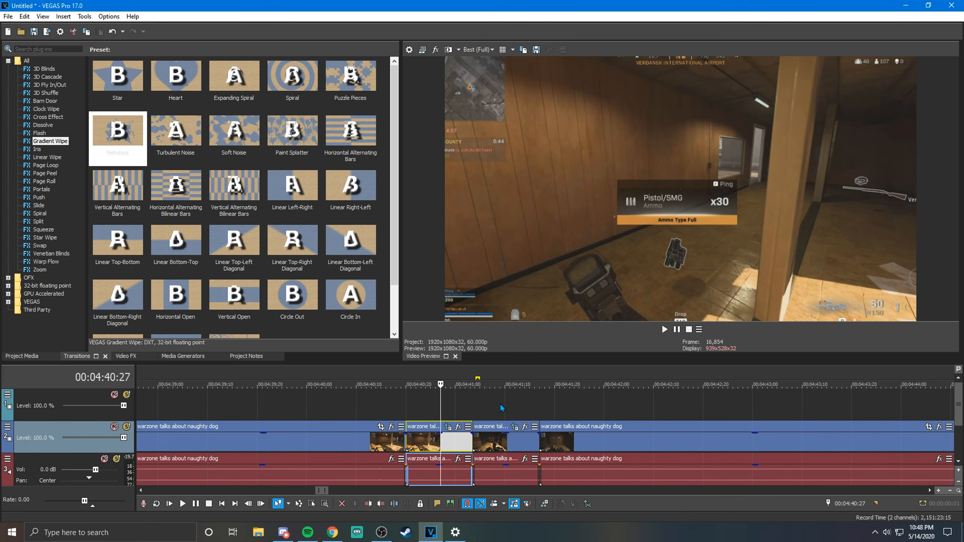
Step: Open the Pan/Crop settings of the short piece before the join and copy its full-frame keyframe at the first frame
click(450, 443)
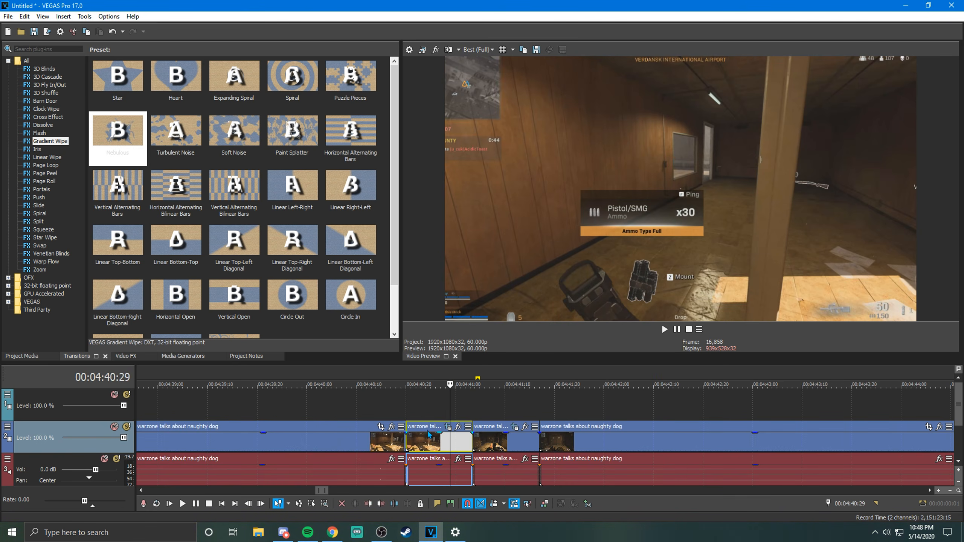
click(448, 428)
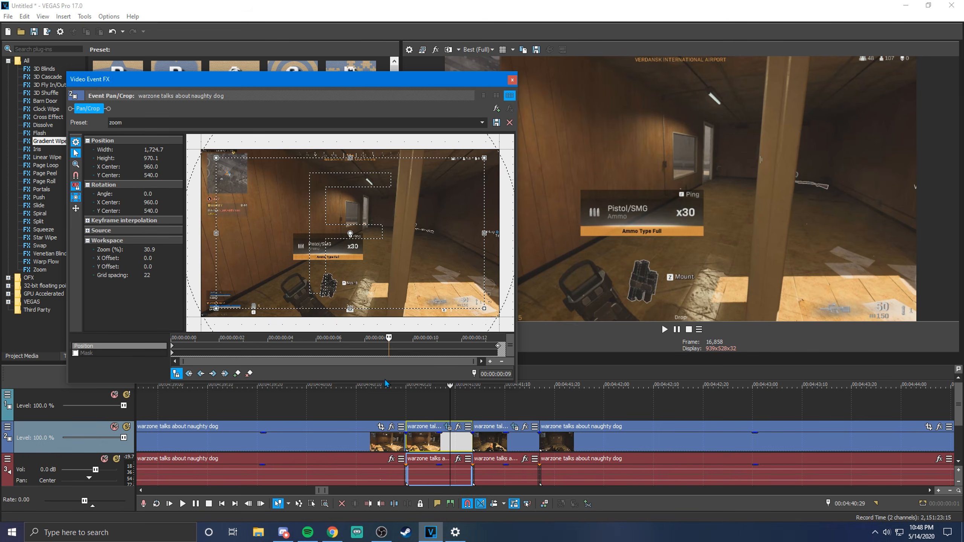
click(174, 348)
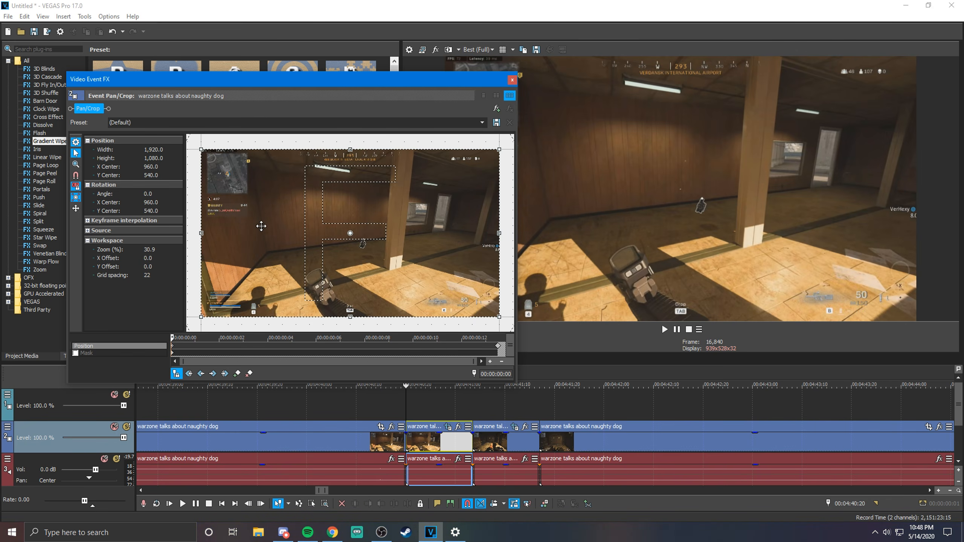
right_click(173, 351)
click(186, 365)
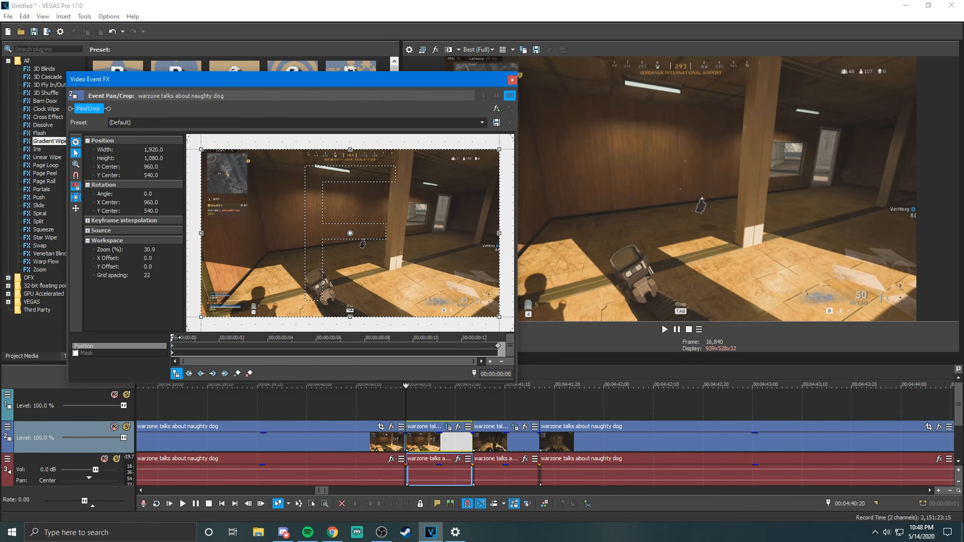
Step: Paste the copied full-frame keyframe at 00:00:00:06 in the piece before the join and close its Pan/Crop window
drag(176, 337, 327, 337)
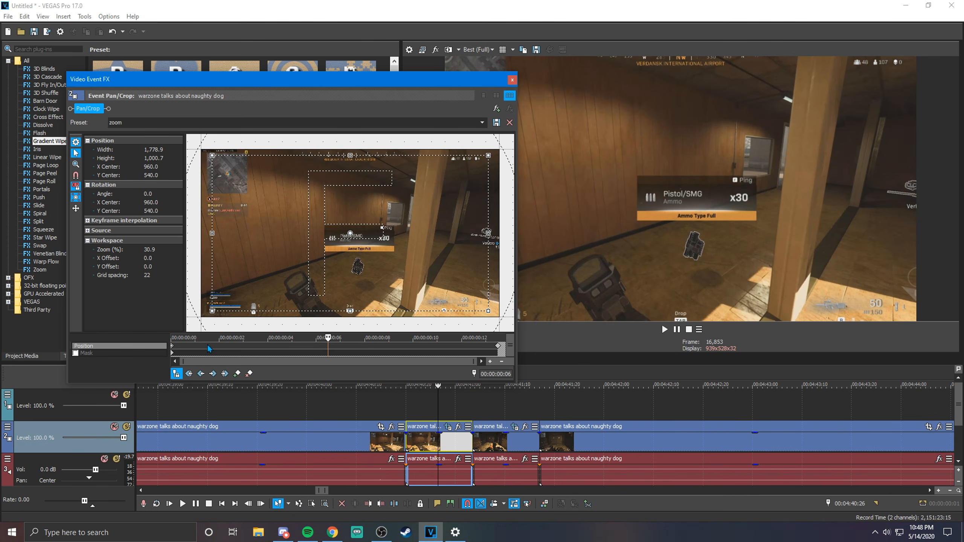
right_click(328, 346)
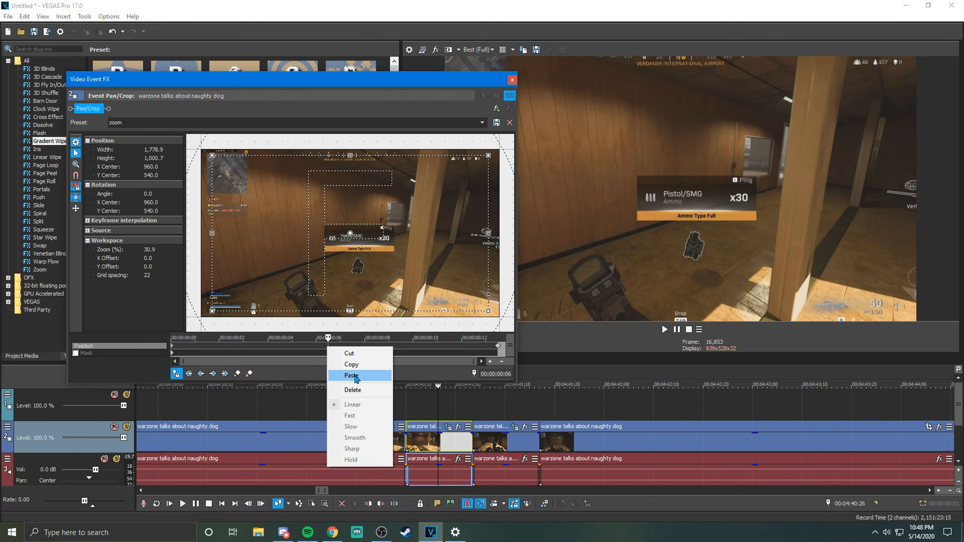
click(349, 376)
drag(328, 337, 494, 346)
click(328, 346)
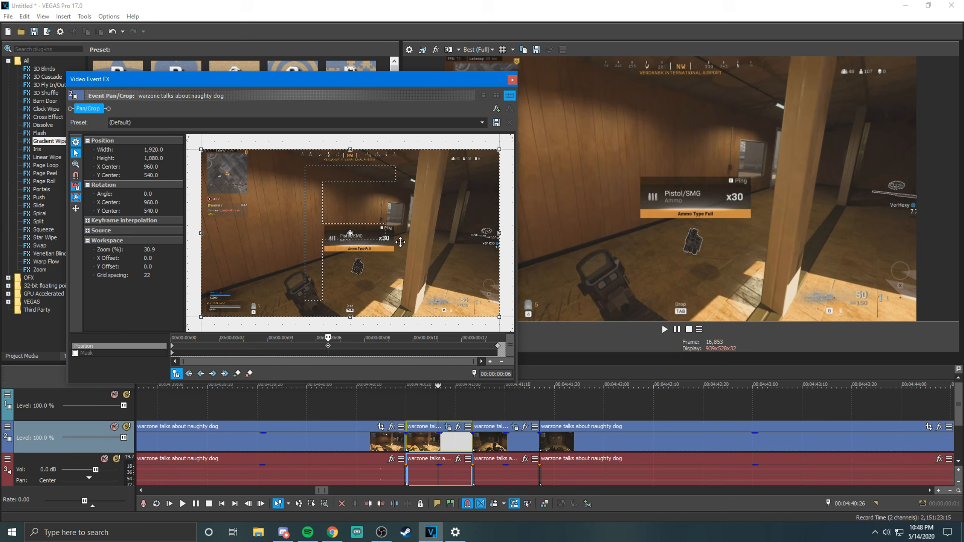
click(513, 80)
Step: In the Pan/Crop of the piece after the join, move the full-frame keyframe from the end to 00:00:00:07 and close the window
click(483, 442)
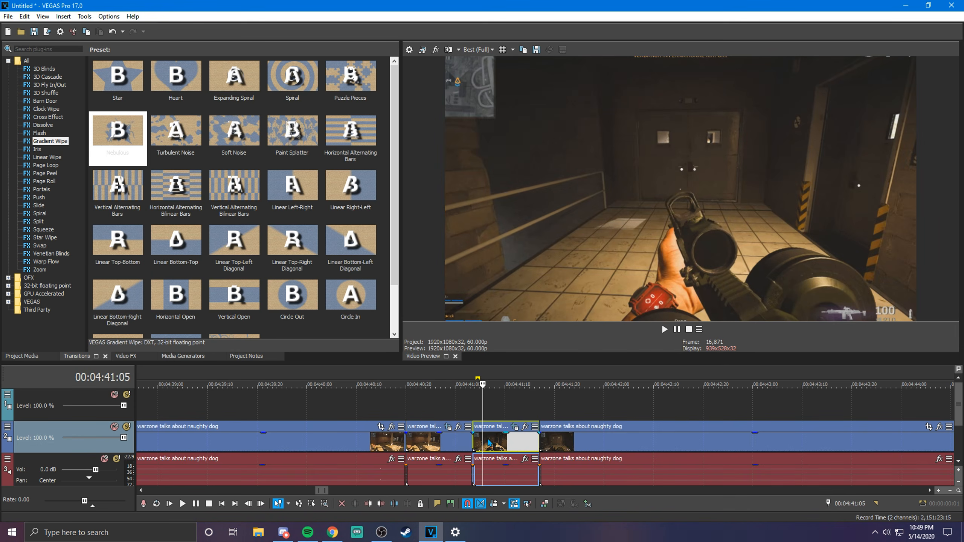
click(513, 428)
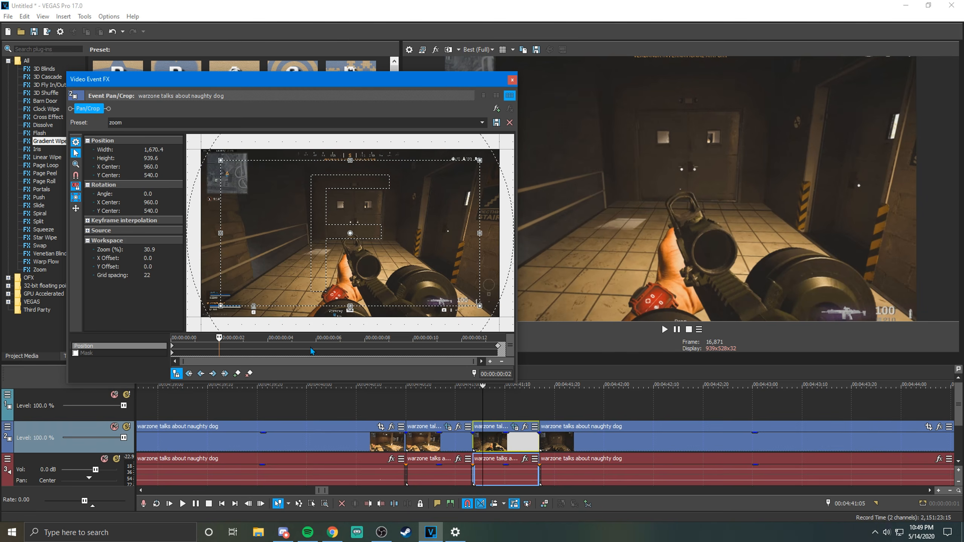
click(499, 346)
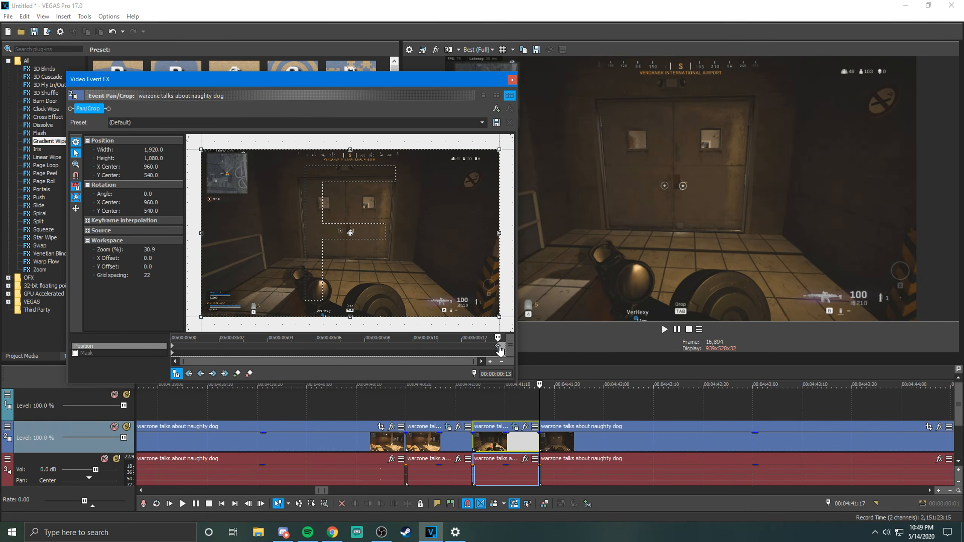
drag(498, 348, 340, 336)
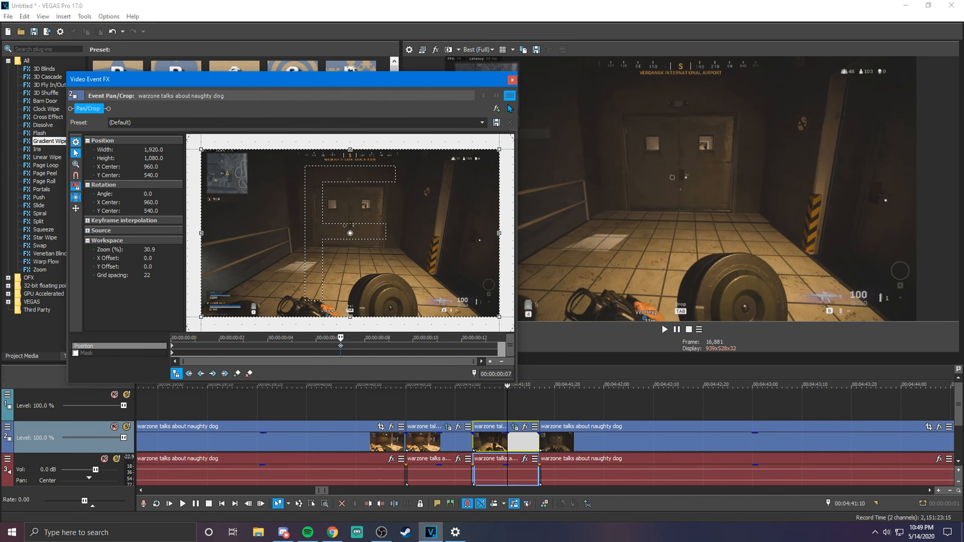
click(512, 79)
Step: Play the timeline from 00:04:40:11 through the join to check the faster zoom, and return to the short piece before it
click(363, 444)
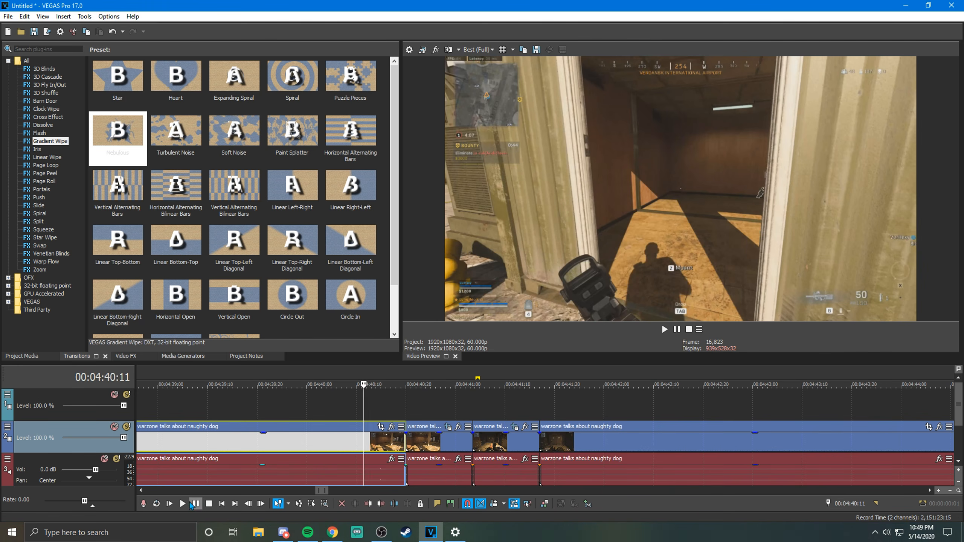
click(192, 504)
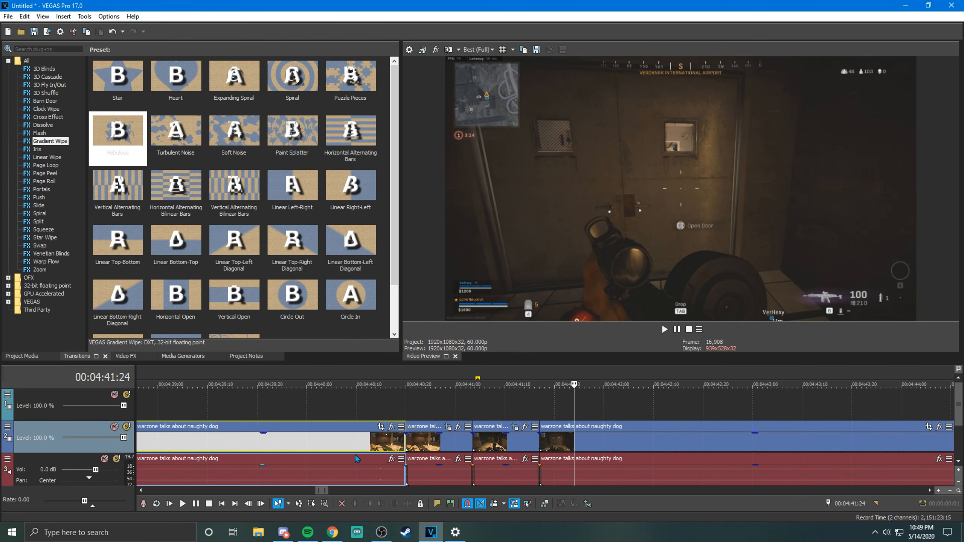
click(453, 442)
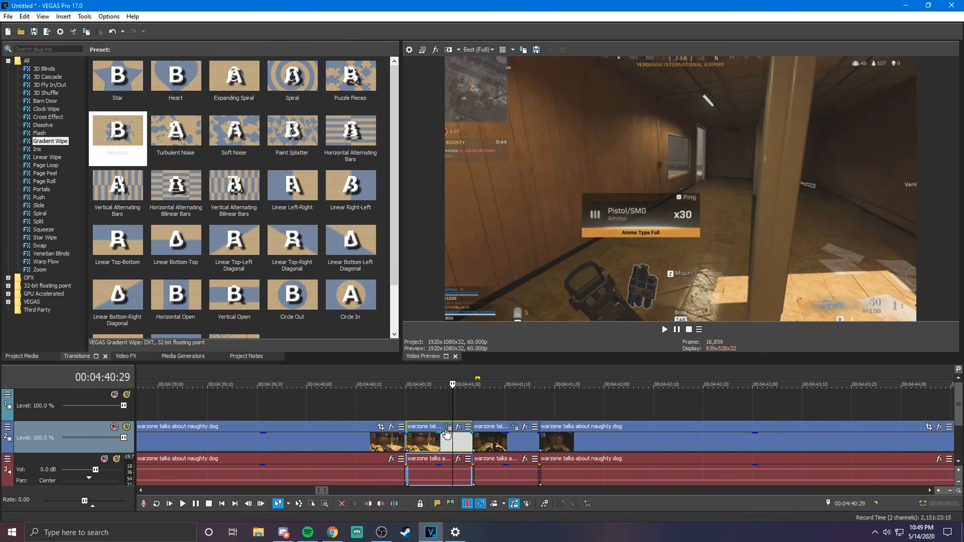
Step: In the Pan/Crop of the piece before the join, shrink the crop frame at the 00:00:00:13 keyframe to about 1,086 × 611
click(448, 428)
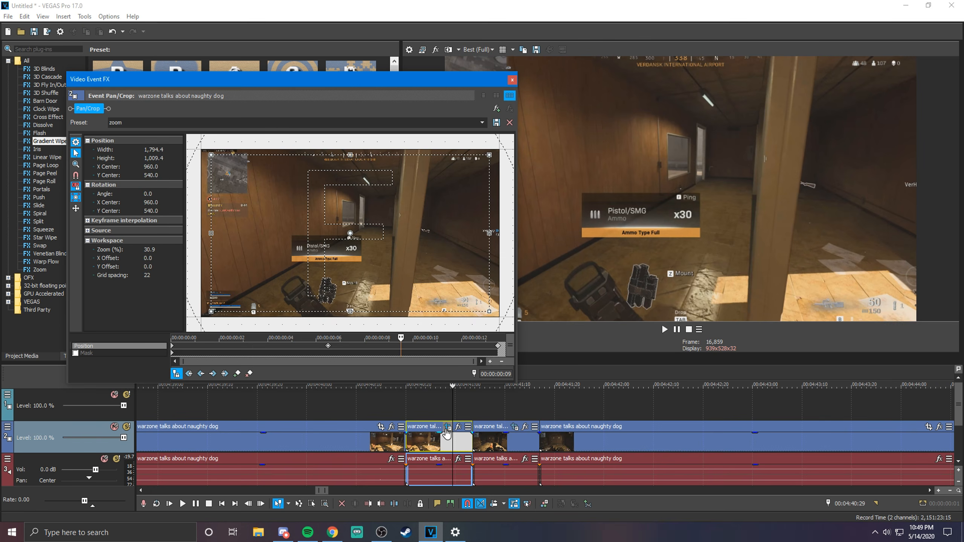
click(327, 346)
click(496, 348)
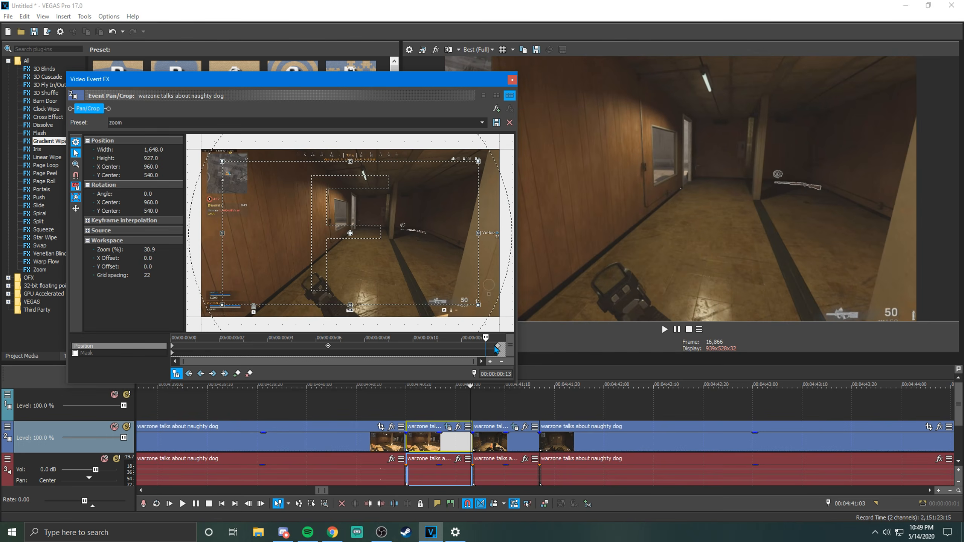
click(497, 348)
drag(476, 304, 434, 280)
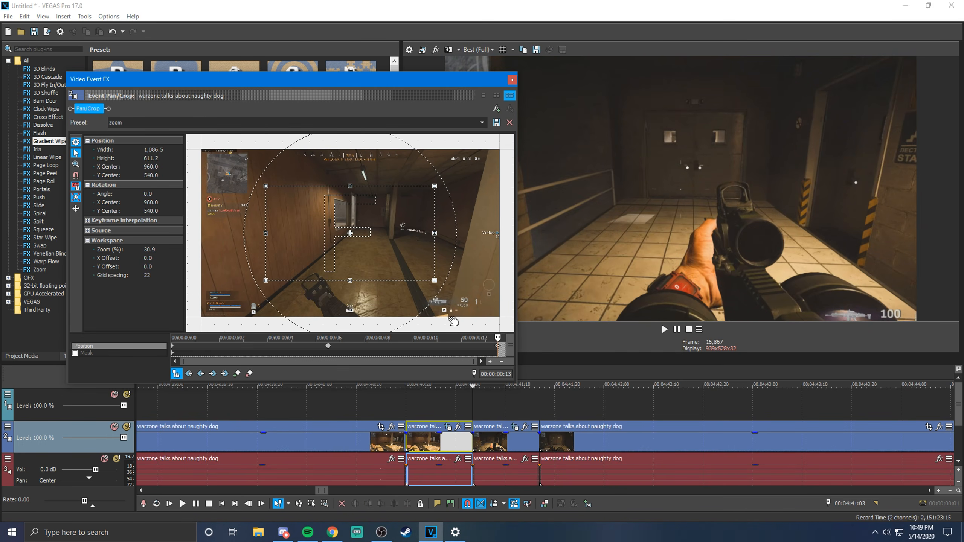
Step: Copy the tightened end keyframe, paste it at the first frame of the piece after the join, and close the Pan/Crop window
right_click(498, 347)
click(509, 365)
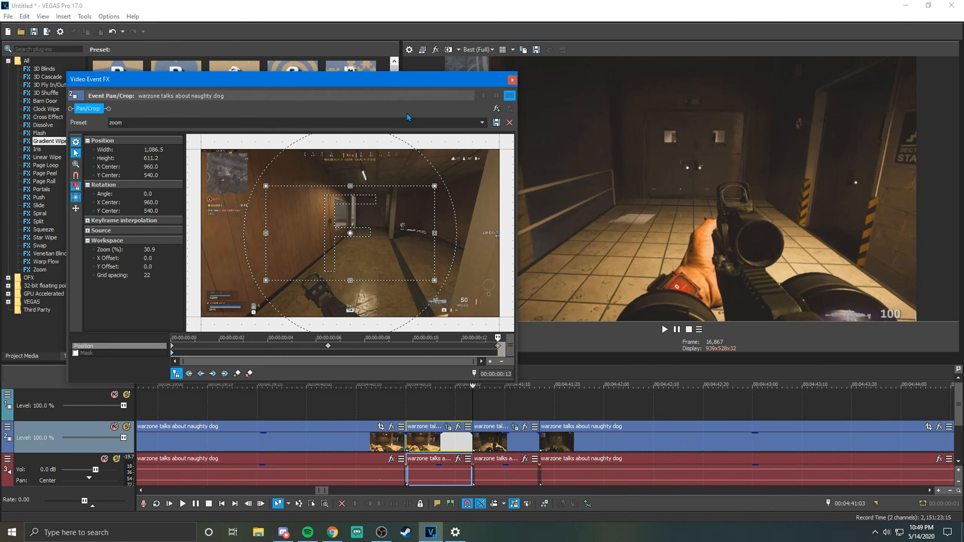
click(512, 80)
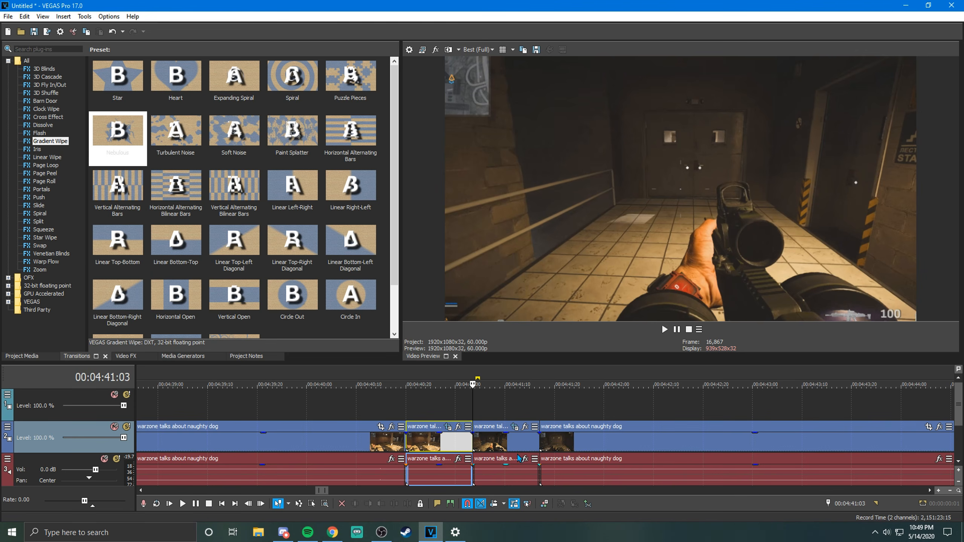
click(515, 434)
click(514, 427)
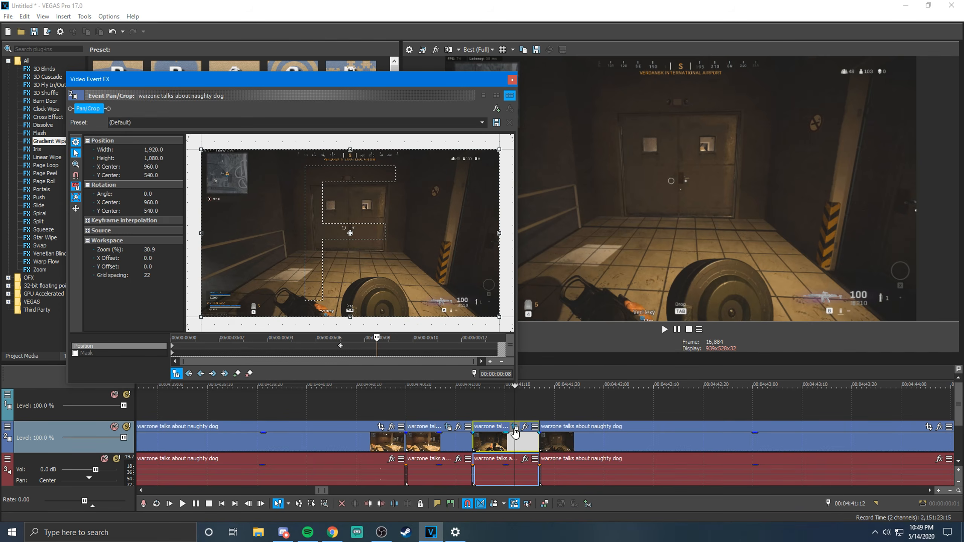
click(174, 348)
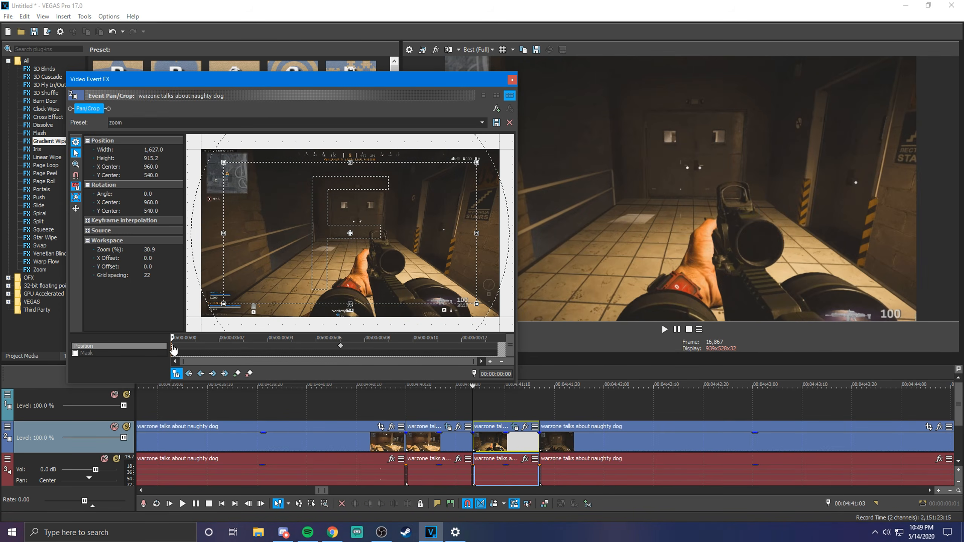
right_click(173, 348)
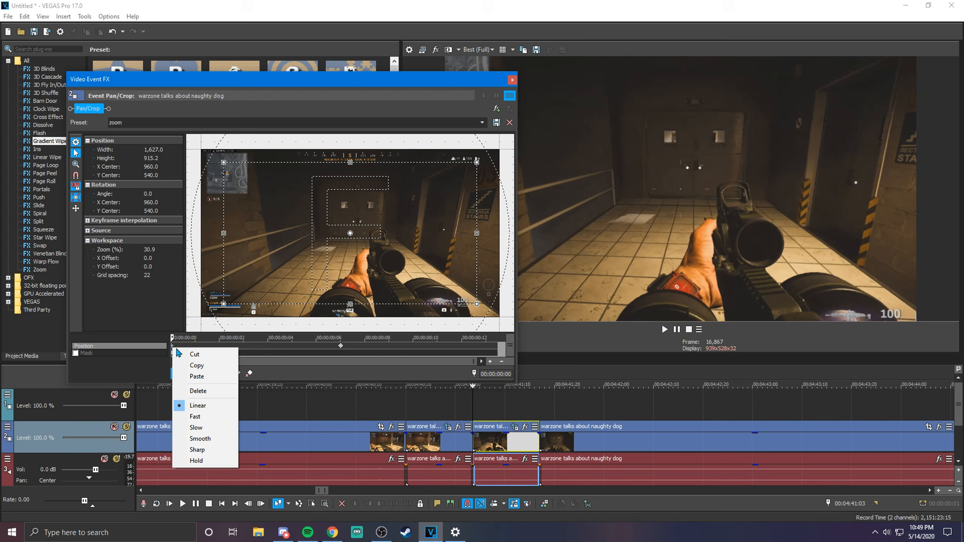
click(198, 376)
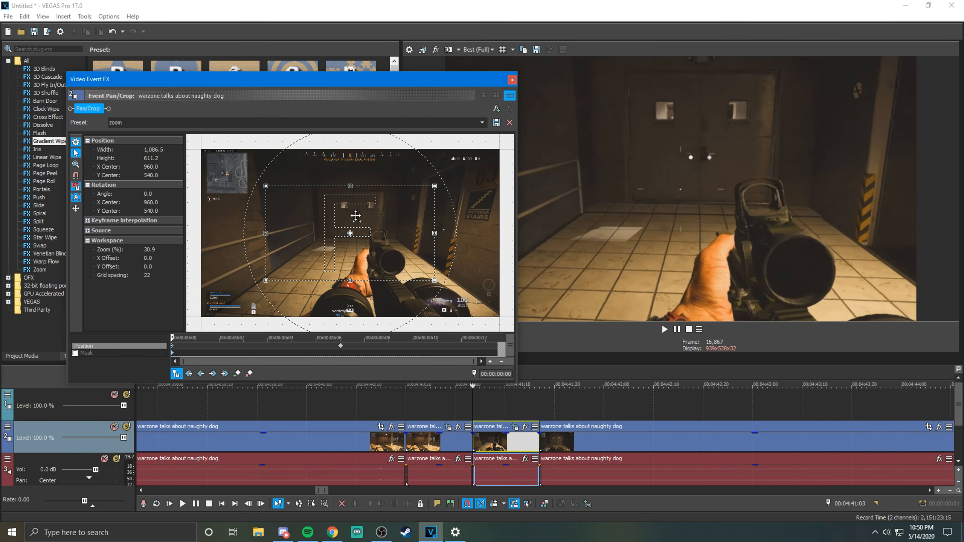
click(231, 338)
click(353, 337)
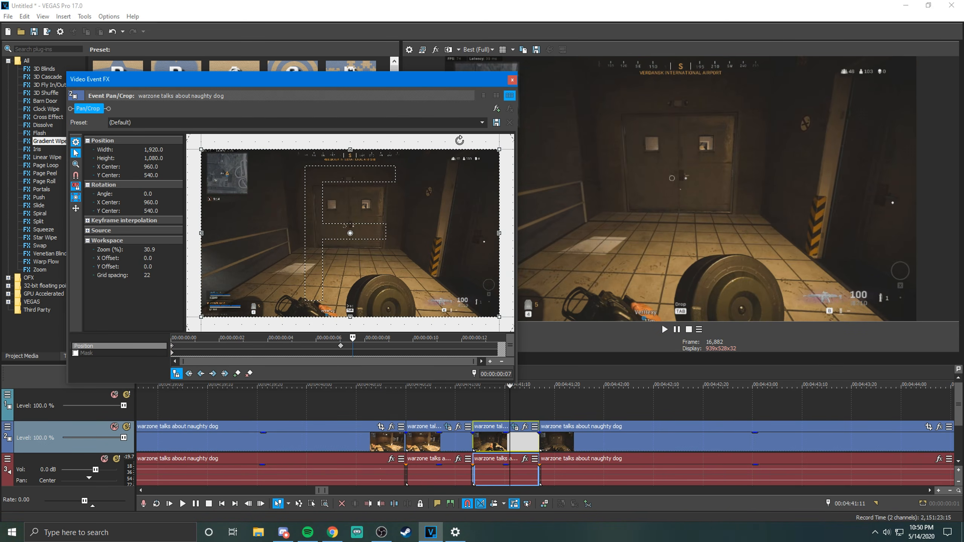
click(512, 80)
Step: Play the timeline from 00:04:40:09 through the join to check the stronger zoom transition
click(351, 454)
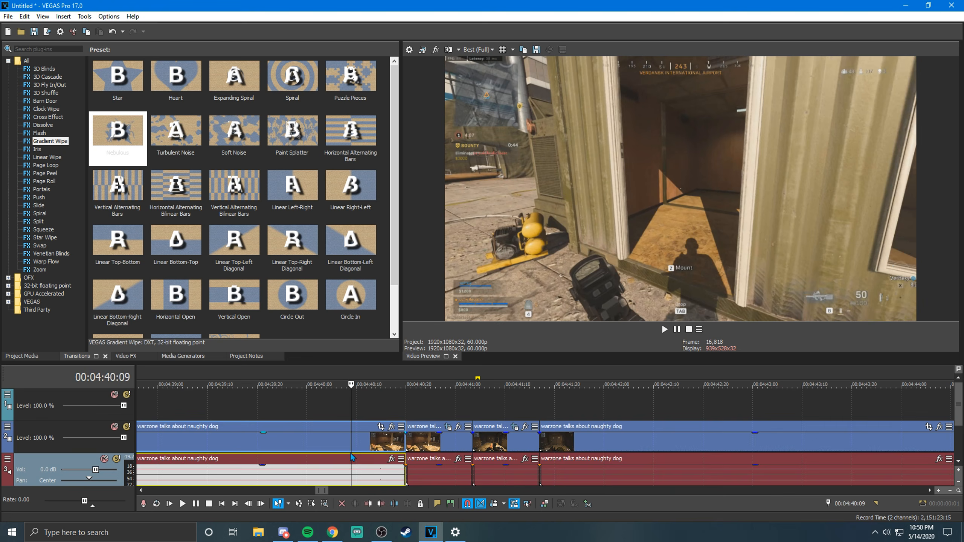
key(space)
click(201, 505)
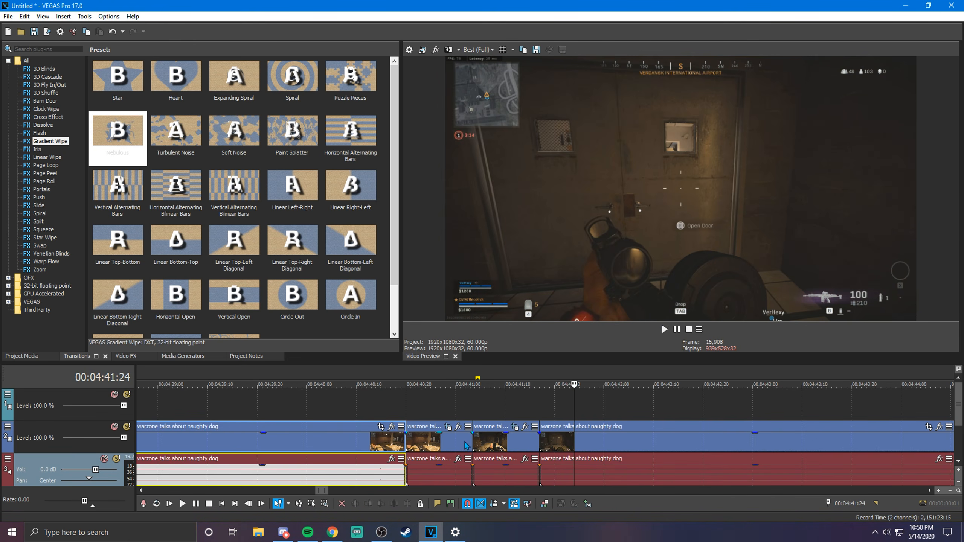
click(488, 451)
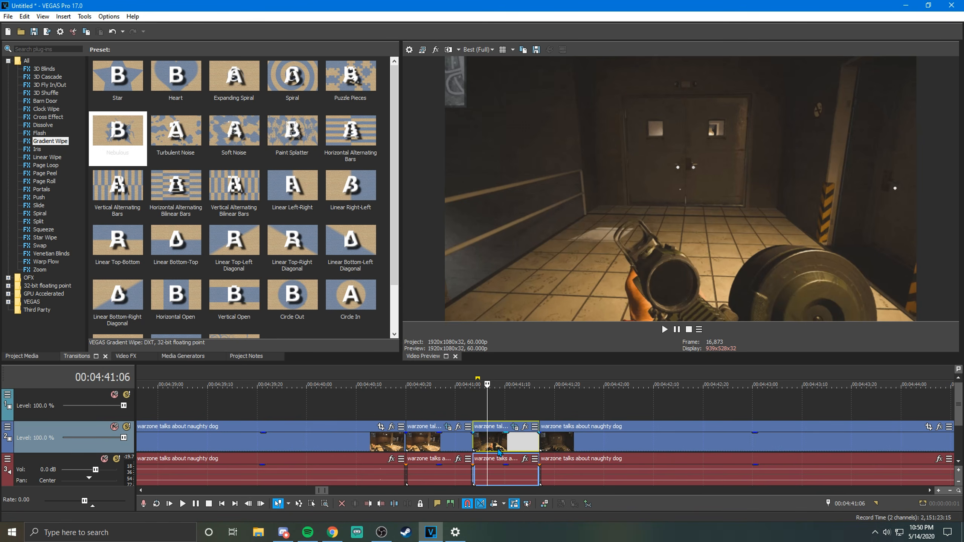
Step: In the Pan/Crop of the piece before the join, move the middle full-frame keyframe to about 00:00:00:10 and close the window
click(436, 452)
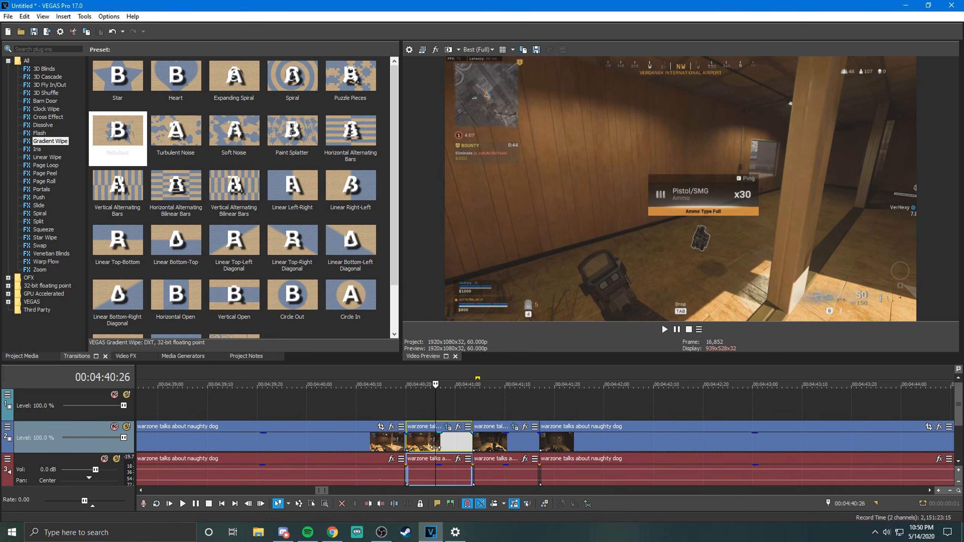
click(448, 427)
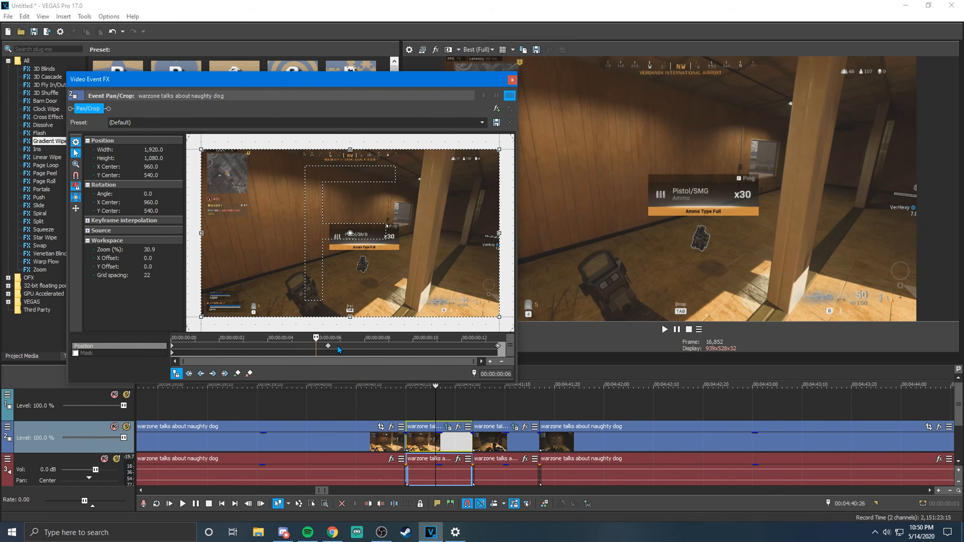
click(512, 81)
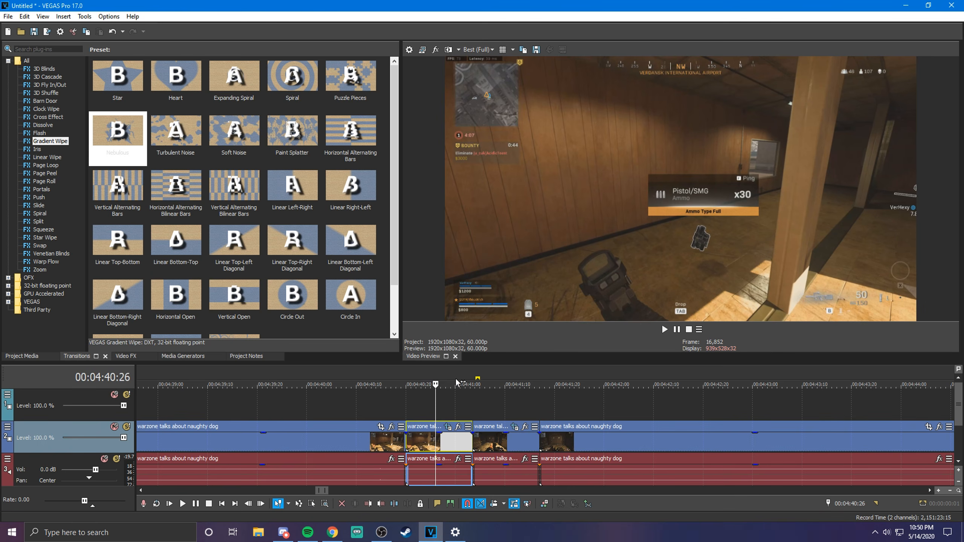
click(448, 427)
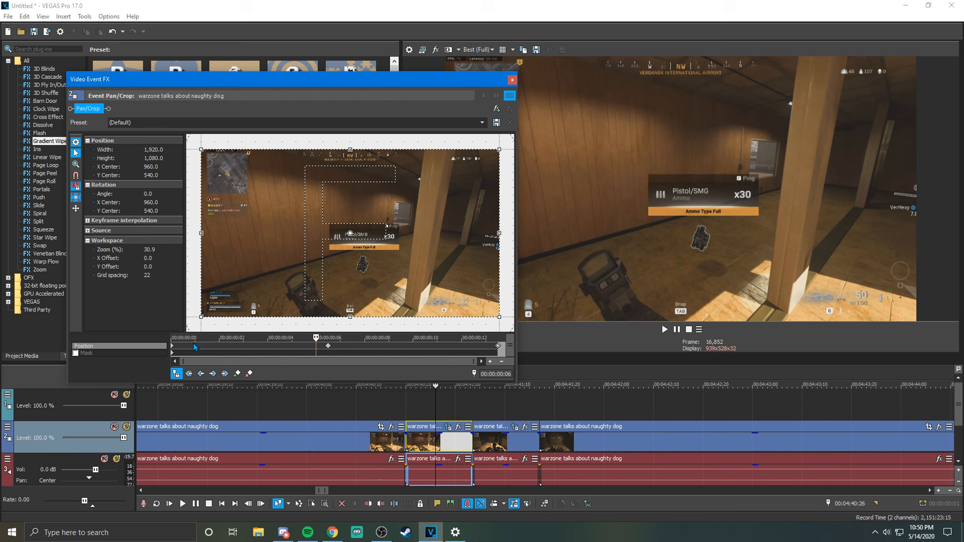
click(329, 346)
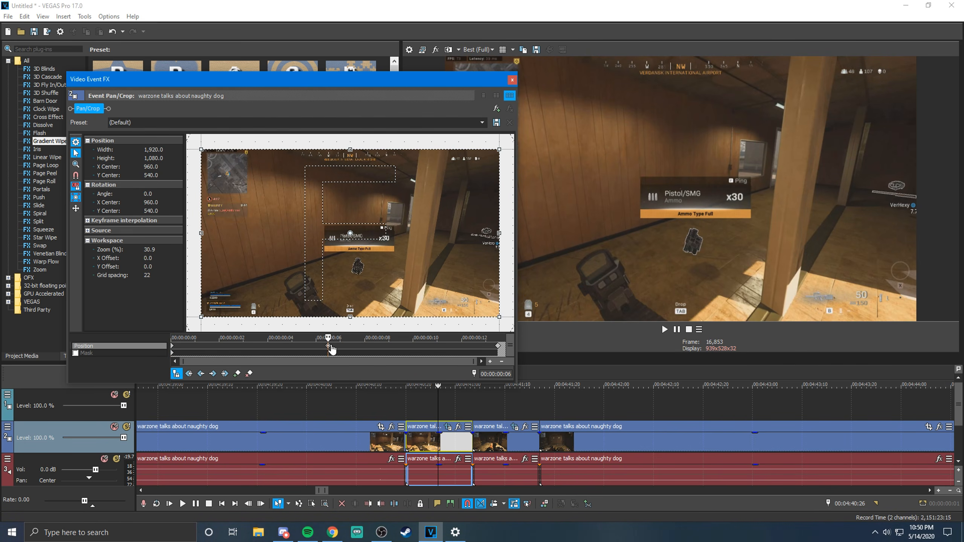
drag(332, 349, 412, 353)
drag(329, 337, 497, 337)
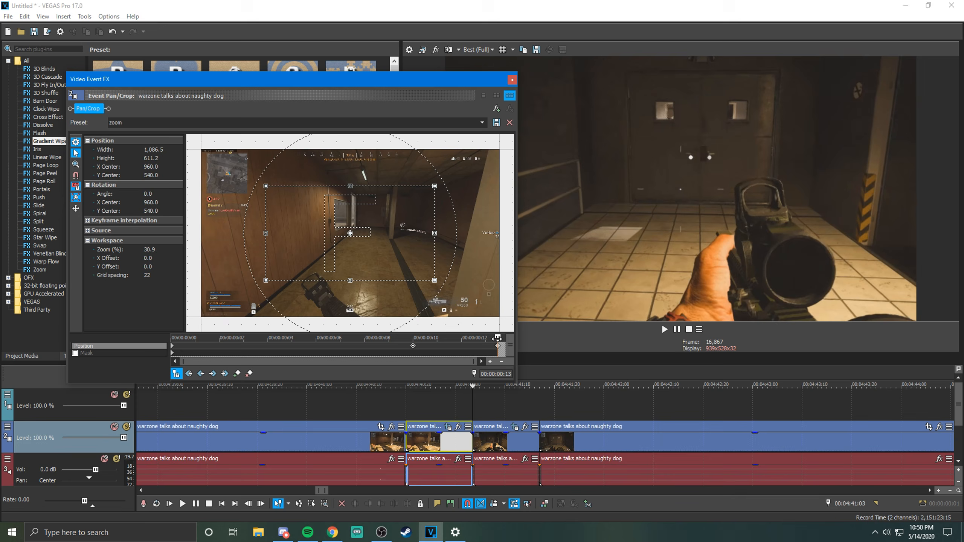
click(512, 80)
Step: In the Pan/Crop of the piece after the join, move the middle full-frame keyframe to about 00:00:00:04 and close the window
click(505, 446)
click(515, 426)
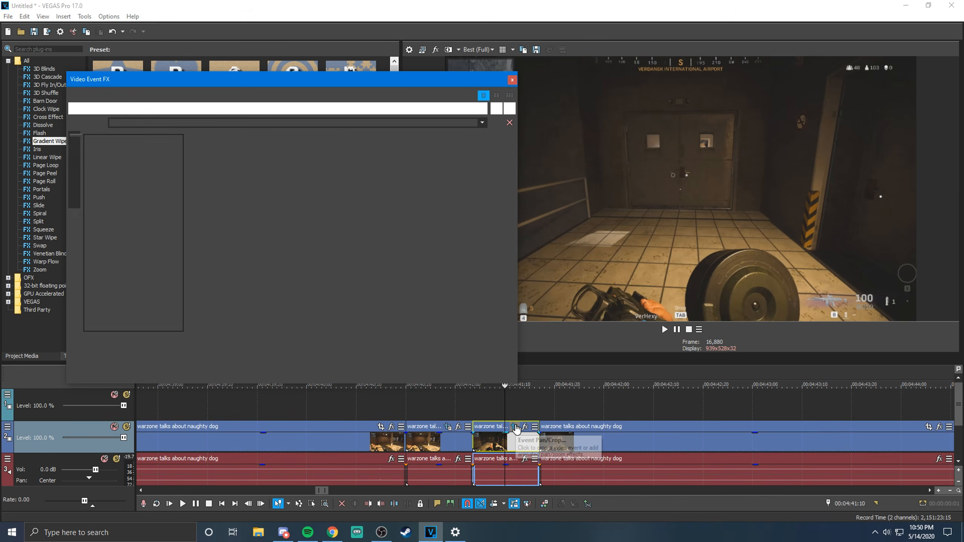
click(341, 348)
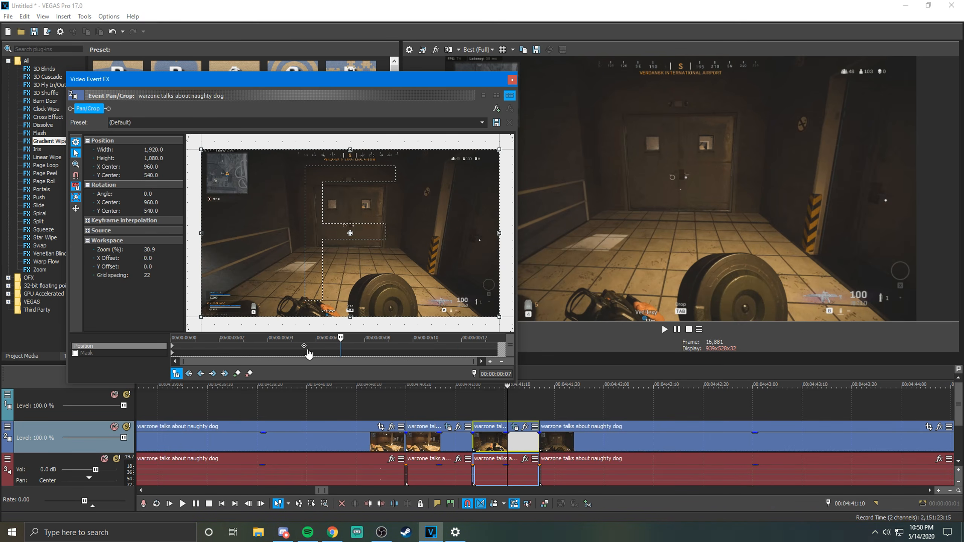
click(270, 352)
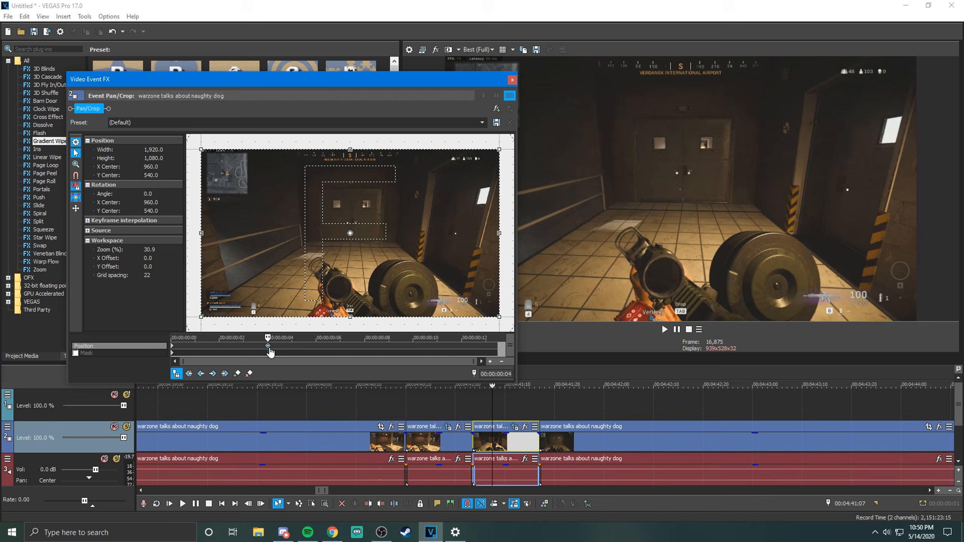
mouse_move(270, 338)
mouse_down()
mouse_move(327, 337)
mouse_move(137, 338)
mouse_move(276, 330)
mouse_up()
click(512, 79)
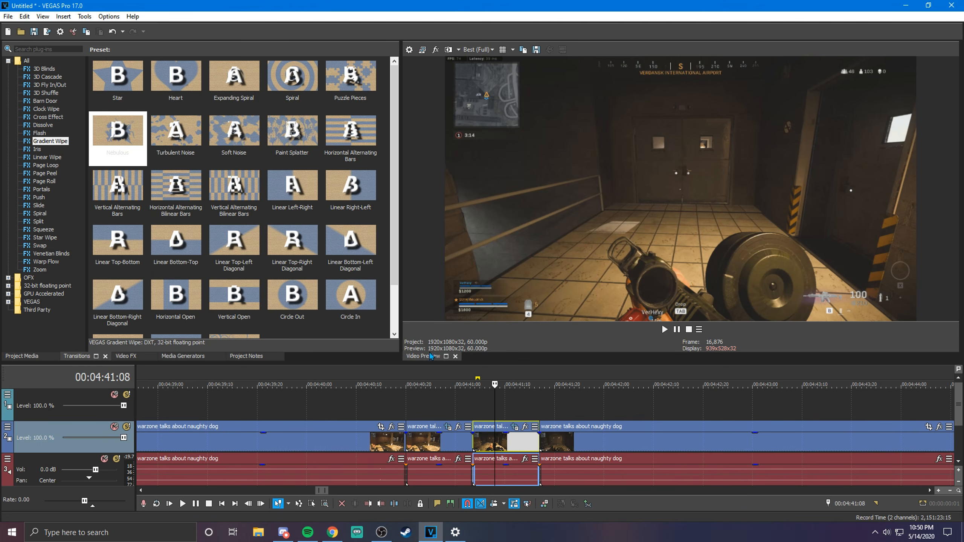
Step: Play the timeline twice from about 00:04:40:10 through the join to check the faster zoom transition
click(372, 449)
key(space)
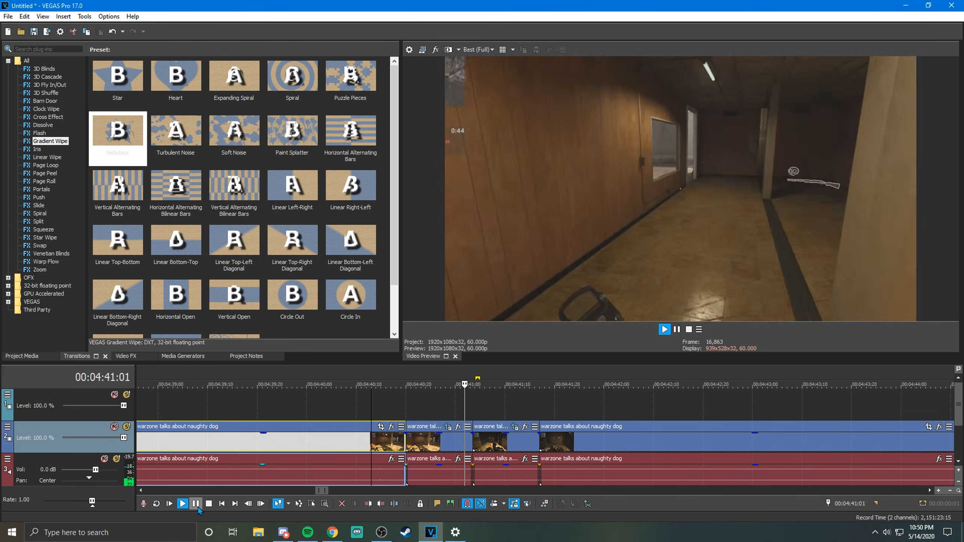
click(197, 506)
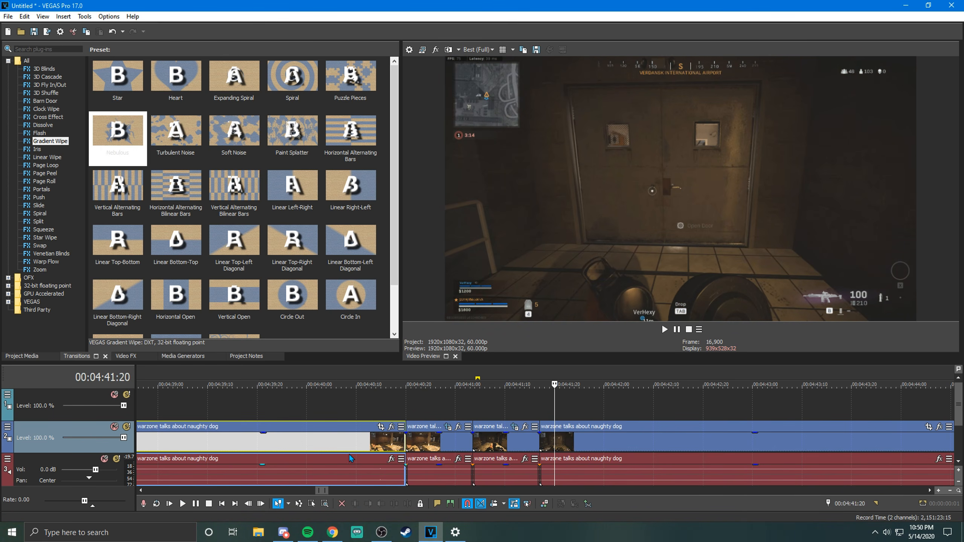
click(359, 449)
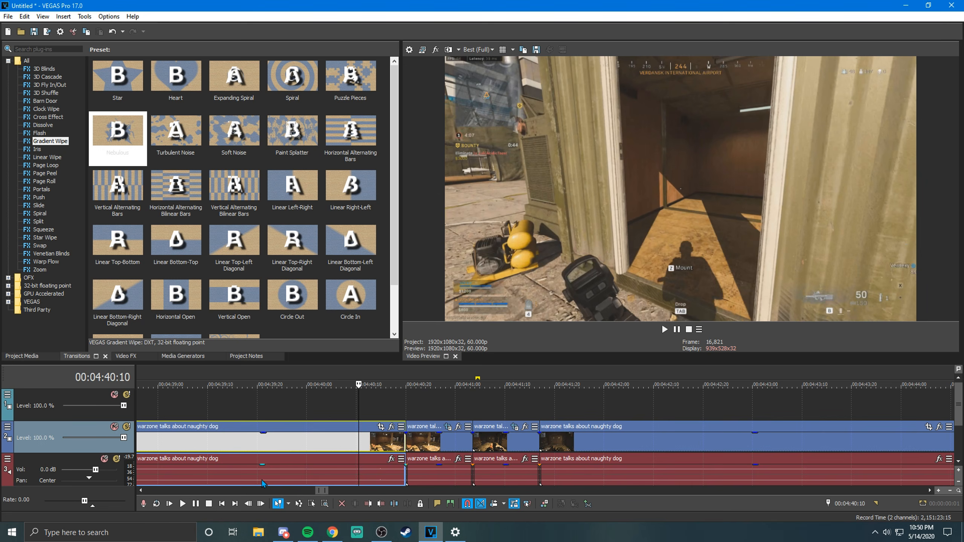
key(space)
click(196, 507)
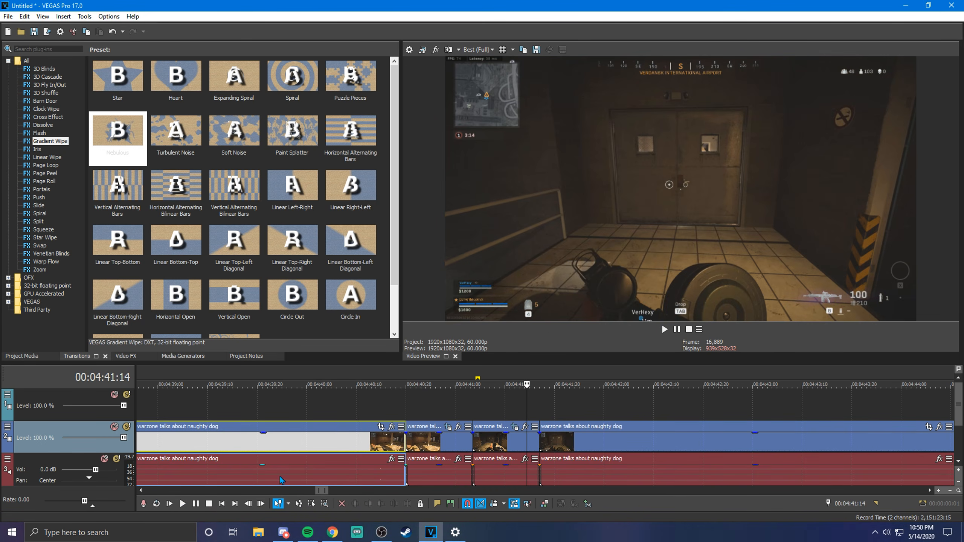
click(547, 442)
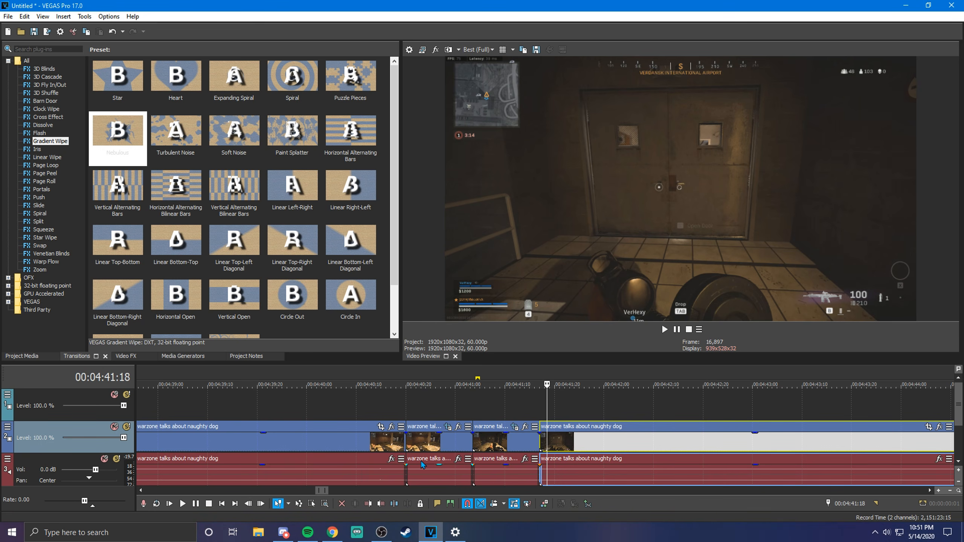
Step: Import the audio file "Swish, Swoosh, Cutscene Sound Effect.mp3" from the sound effects folder into the project media
key(alt+1)
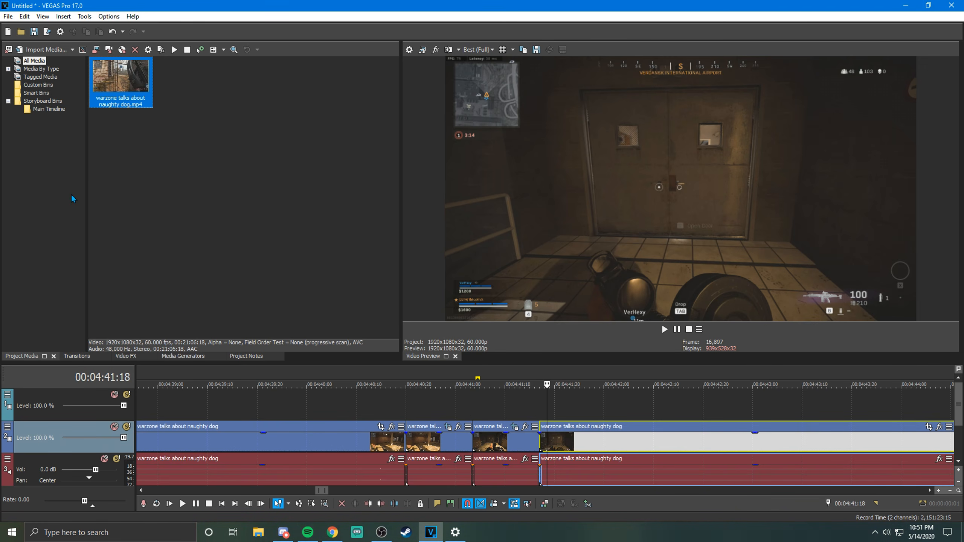
click(43, 49)
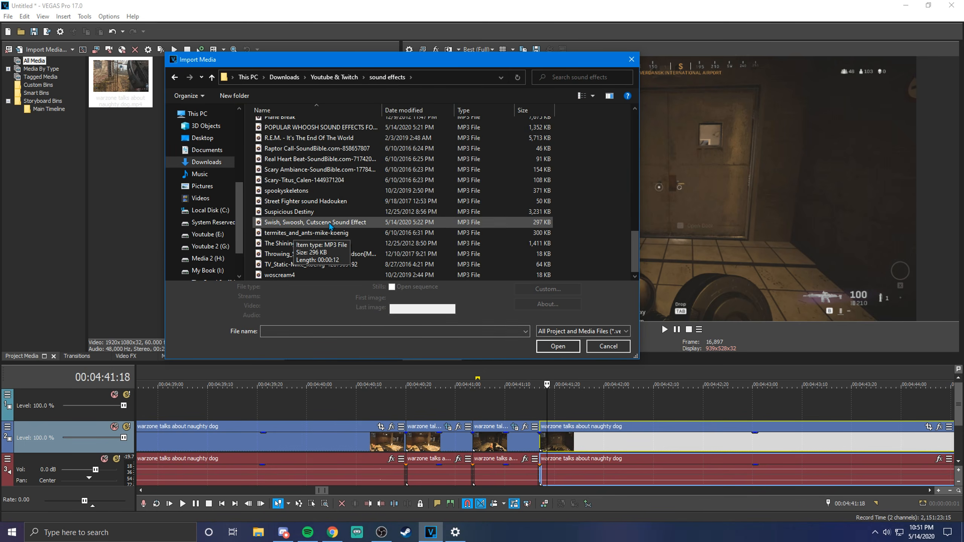
double_click(330, 223)
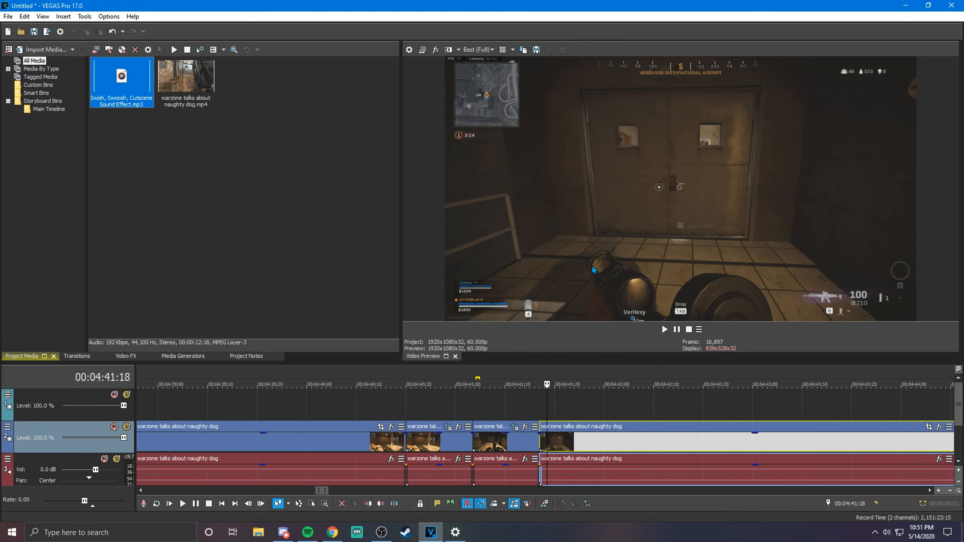
Step: Insert a new audio track below the gameplay audio and place the swoosh sound effect on it near the zoom transition
drag(958, 413, 958, 441)
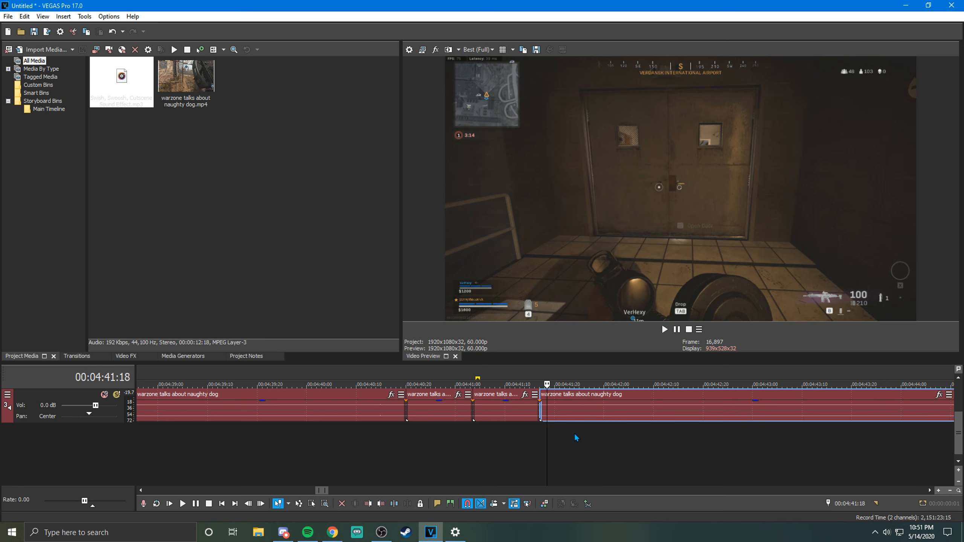
right_click(472, 439)
click(498, 457)
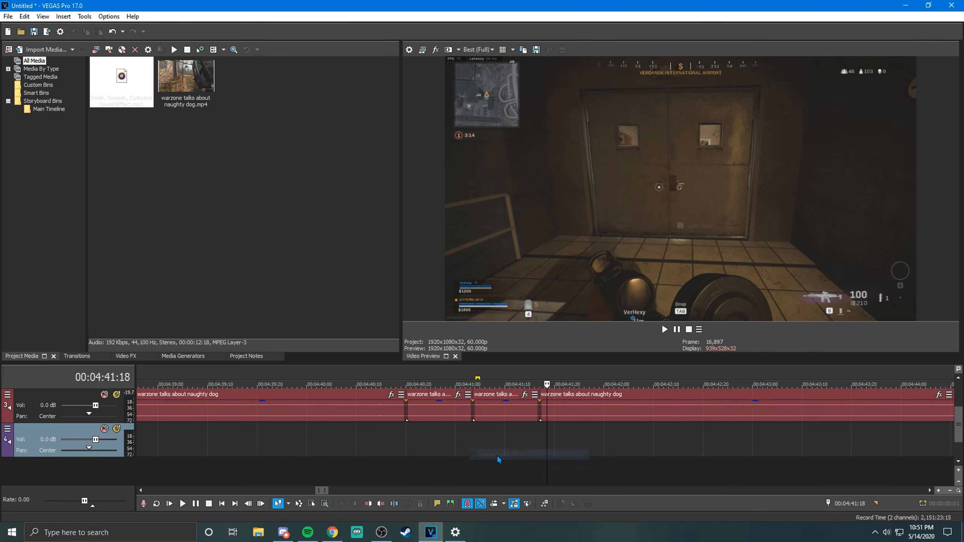
drag(122, 78, 440, 436)
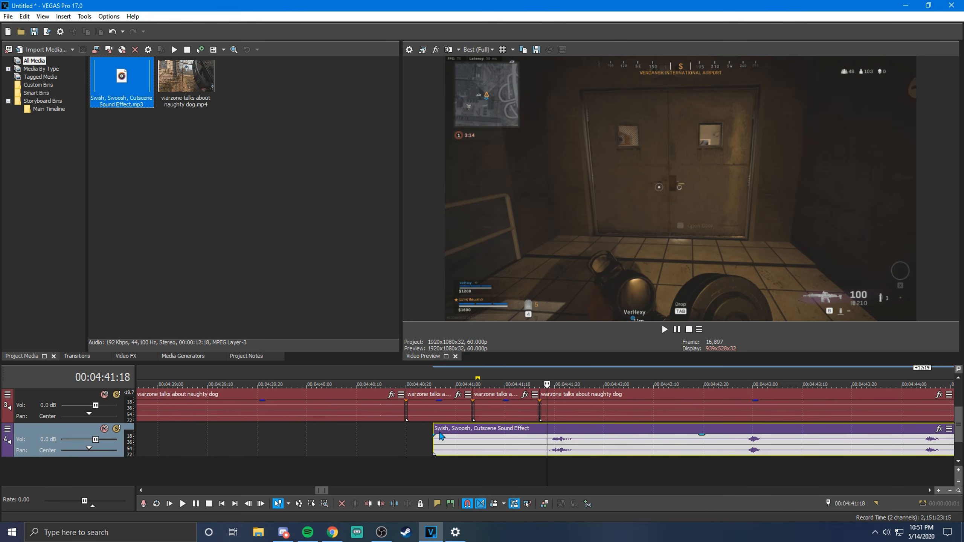
Step: Mute the gameplay audio track and slide the sound effect earlier to audition its first swoosh
scroll(440, 435, down, 9)
scroll(552, 450, up, 4)
drag(566, 449, 515, 451)
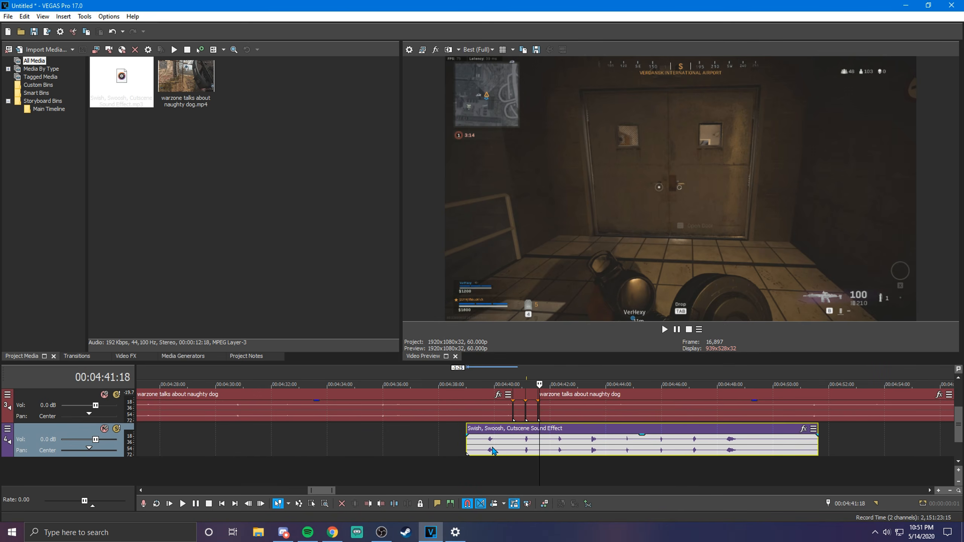
click(105, 395)
drag(526, 448, 465, 444)
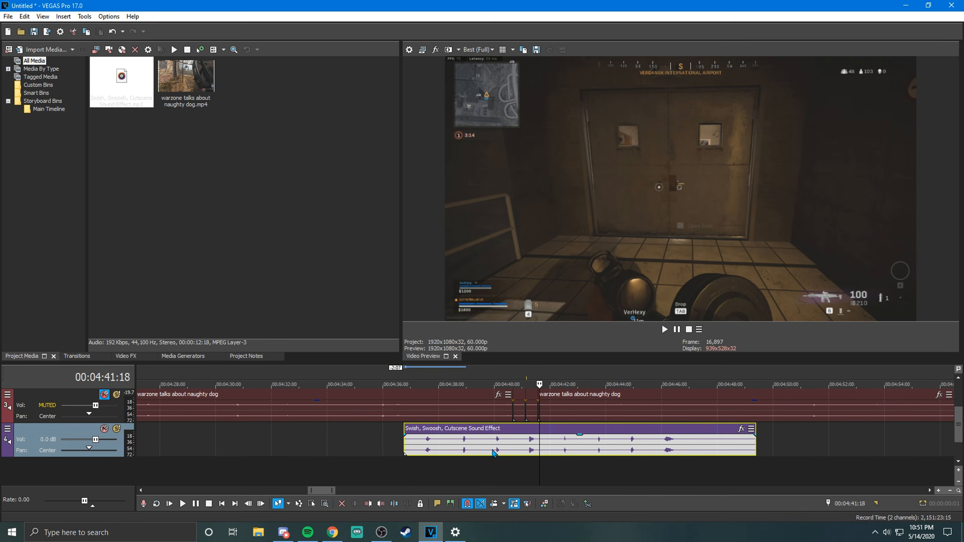
click(494, 450)
click(440, 449)
click(429, 450)
key(space)
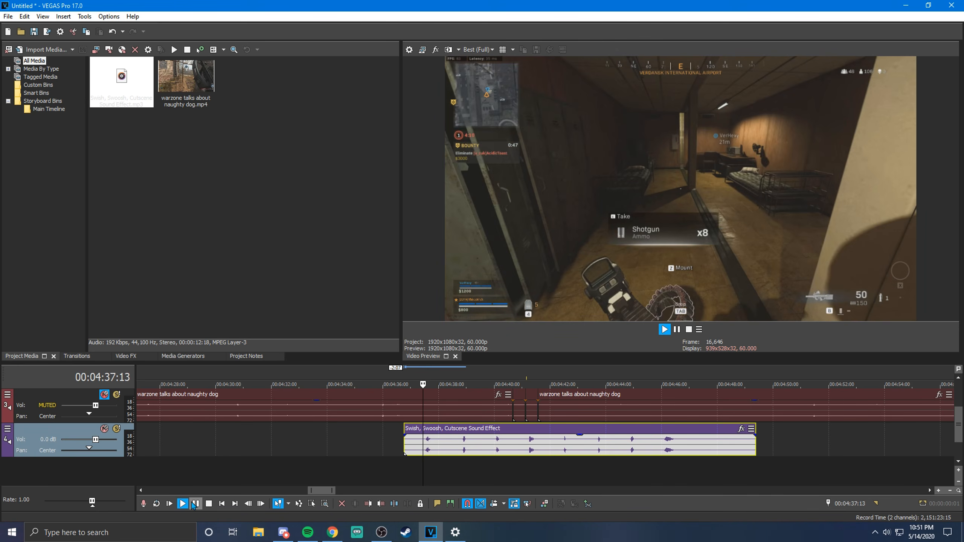
Step: Move the sound effect so it starts at the cut where the short piece before the join begins
drag(466, 449, 574, 450)
click(526, 449)
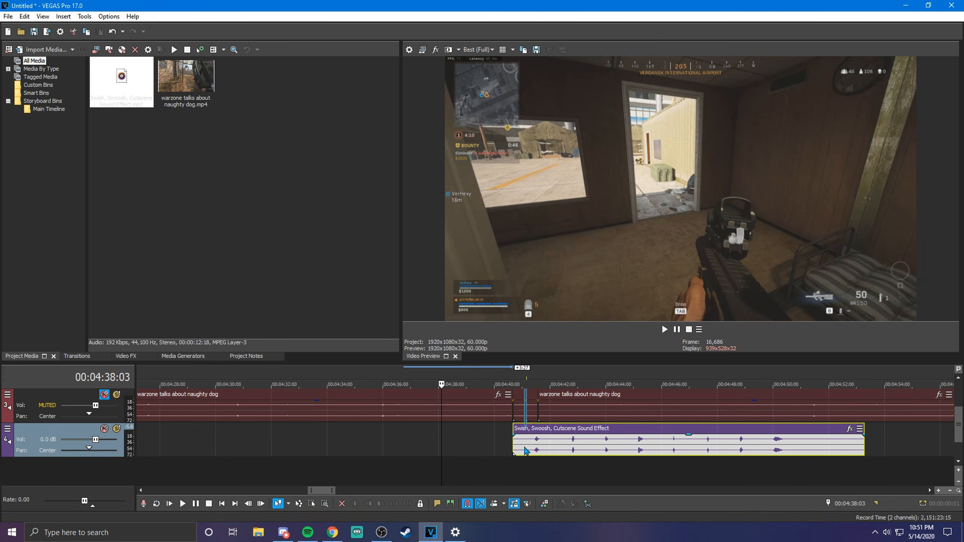
scroll(531, 450, up, 4)
click(513, 448)
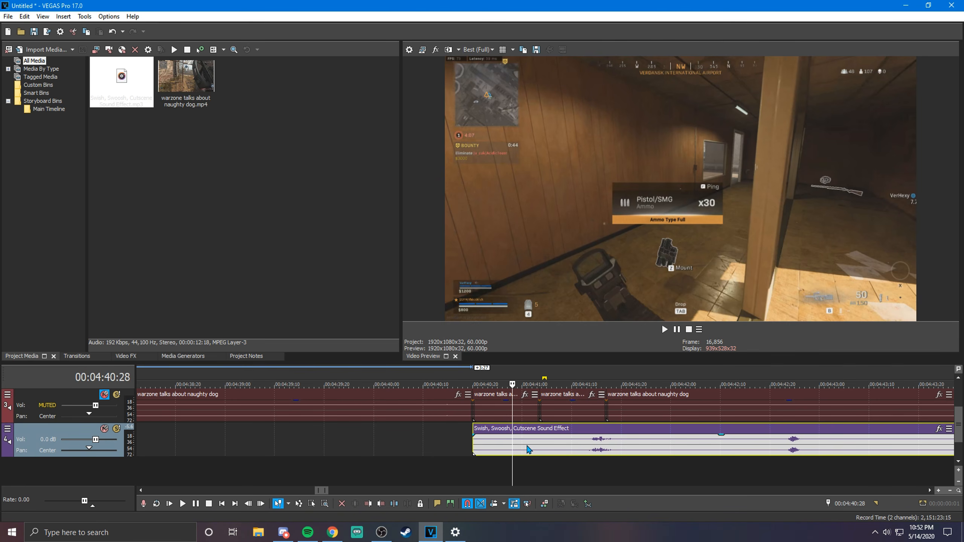
Step: Step frame by frame to the start of the zoom at 00:04:41:00 and line up the effect's first swoosh with it
key(Right)
key(Right)
key(Right)
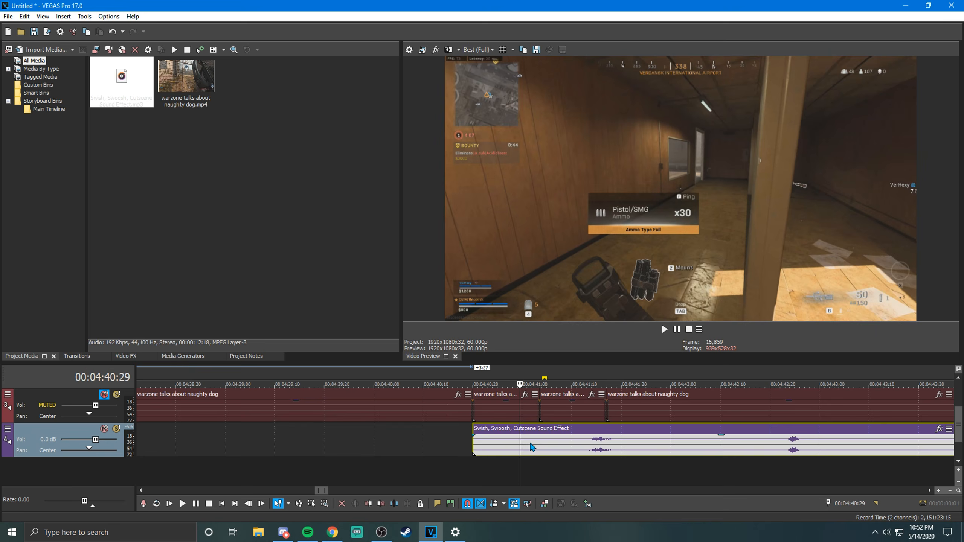
key(Right)
key(Right)
key(Right)
key(Right)
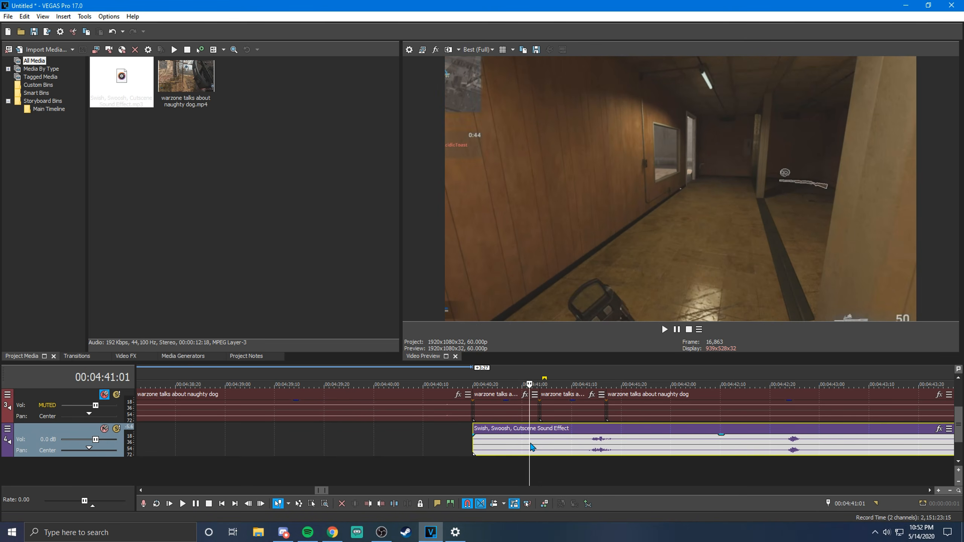
key(Left)
key(Left)
key(Left)
key(Left)
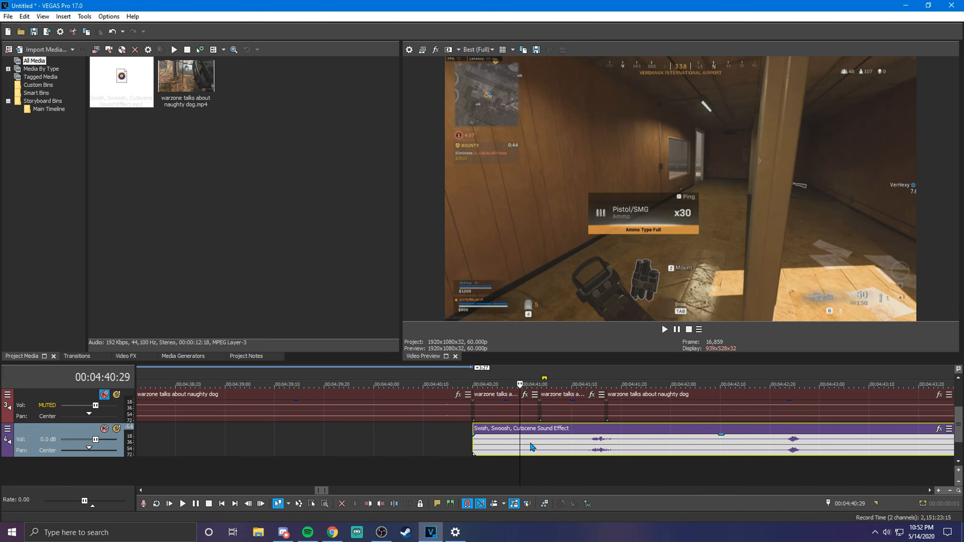
key(Right)
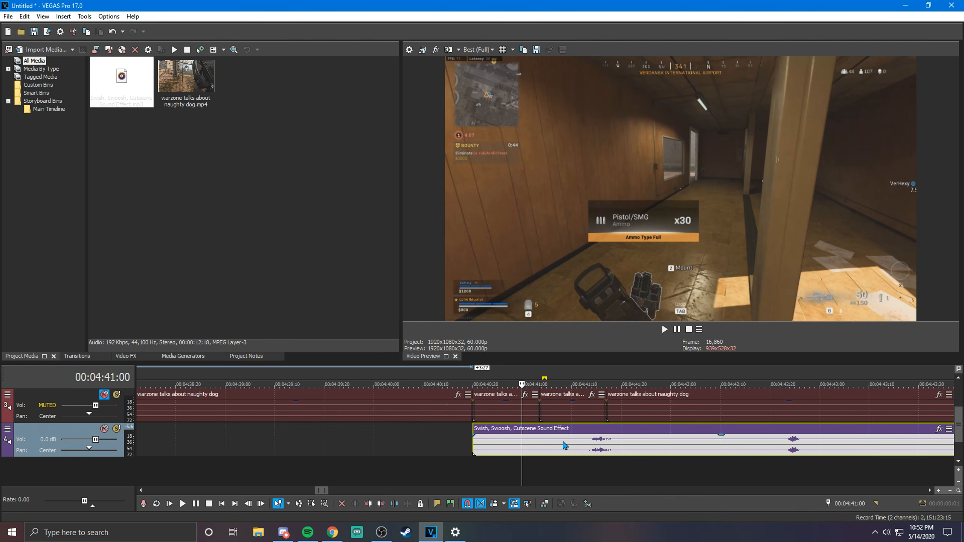
drag(564, 444, 493, 444)
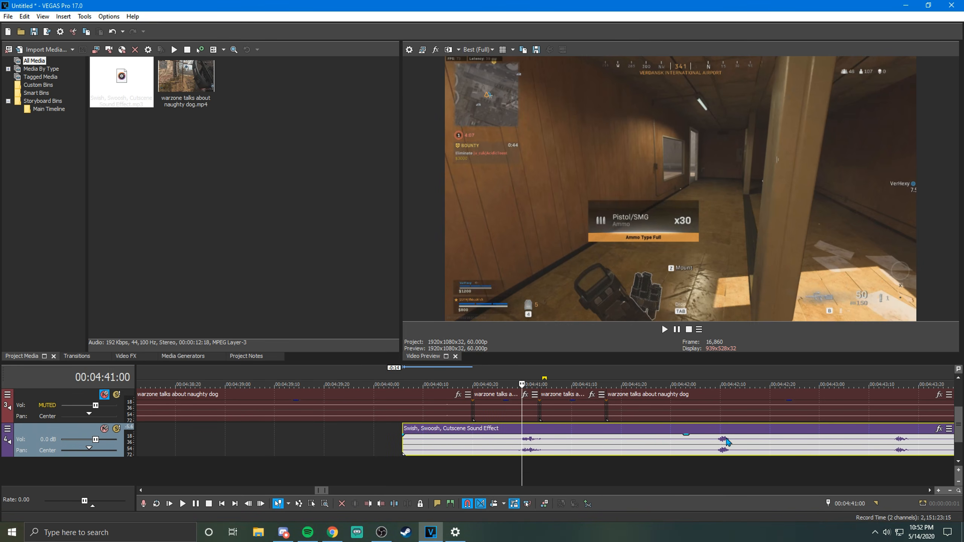
Step: Play from 00:04:40:15 through the join to hear the first swoosh against the zoom
click(510, 448)
click(183, 504)
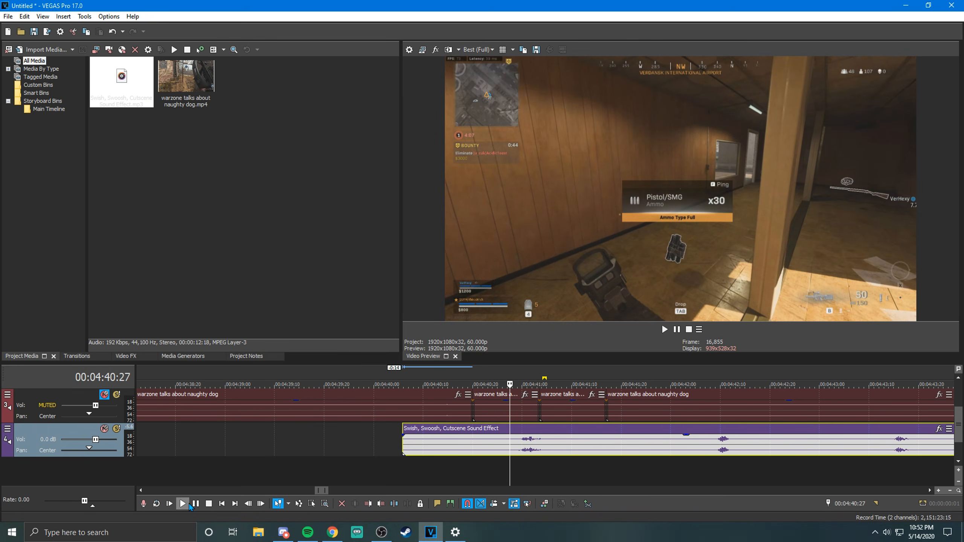
click(196, 504)
click(448, 448)
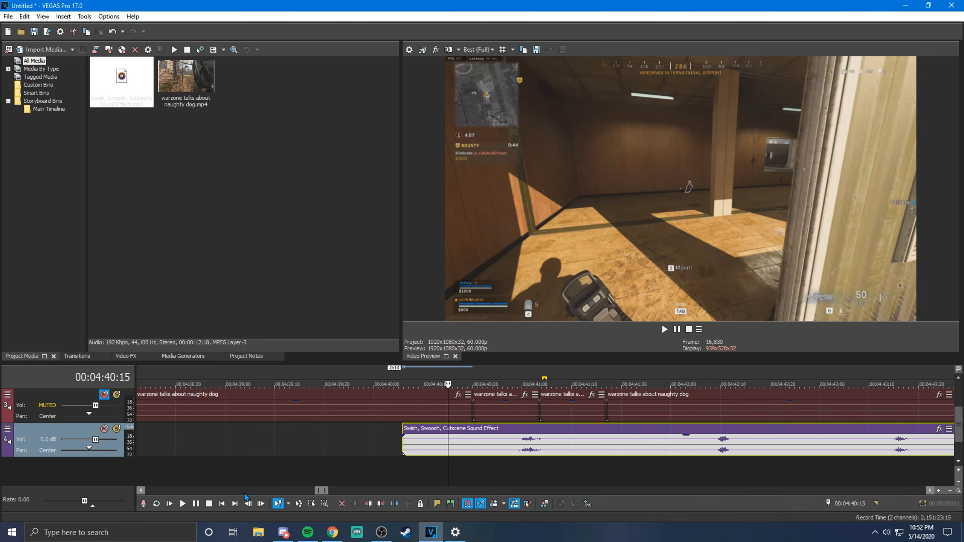
click(183, 503)
click(198, 504)
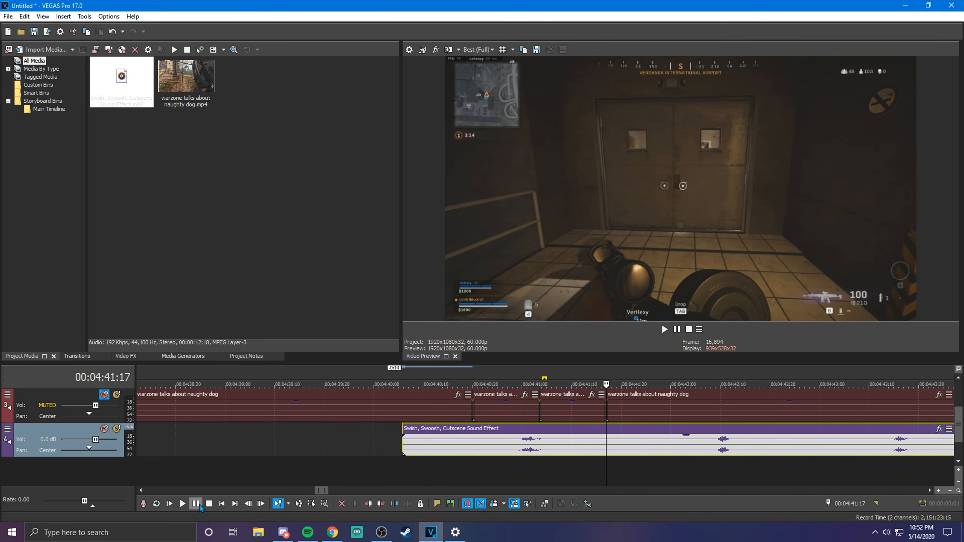
Step: Slide the sound effect earlier so its second swoosh falls on the transition, and play it through the join
drag(628, 449, 456, 442)
click(499, 446)
click(184, 505)
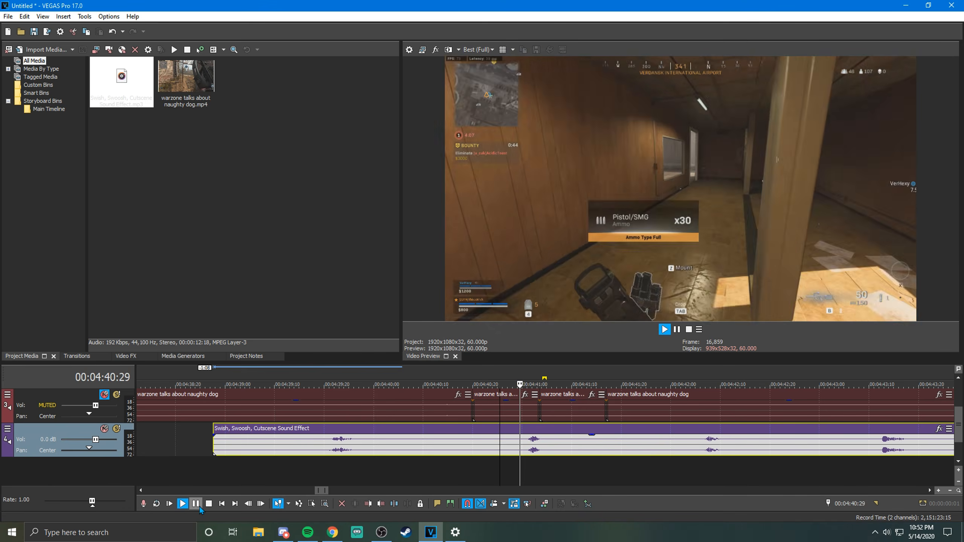
click(198, 506)
Step: Shift the sound effect so its third swoosh falls on the transition, and play it through the join
drag(580, 448, 400, 440)
click(445, 446)
click(184, 504)
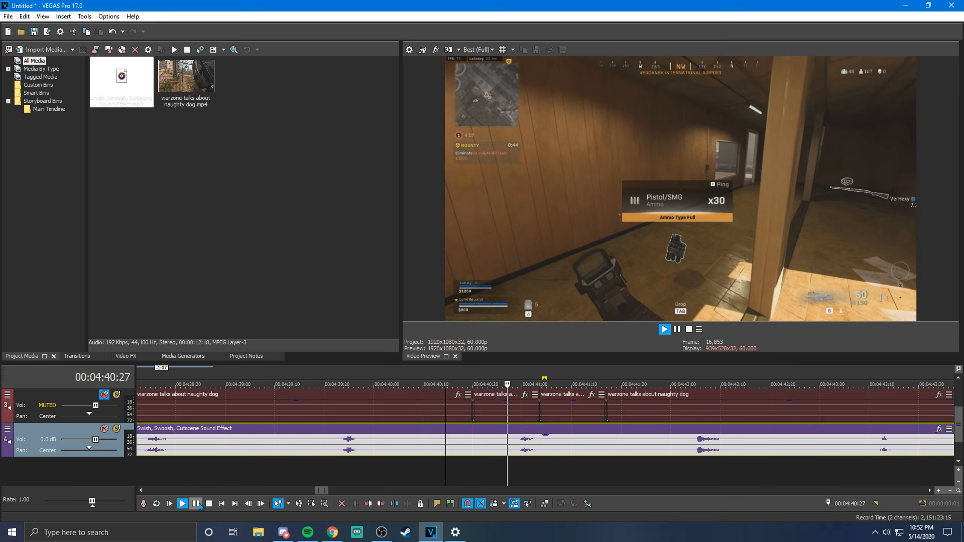
click(196, 505)
Step: Shift the sound effect so its fourth swoosh falls on the transition, and play it through the join
drag(555, 451, 395, 453)
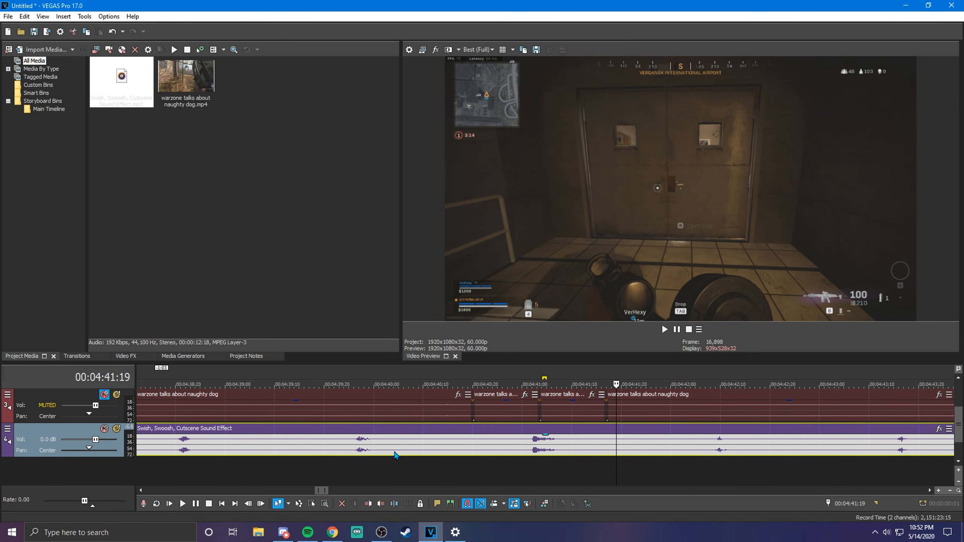
click(450, 452)
click(183, 504)
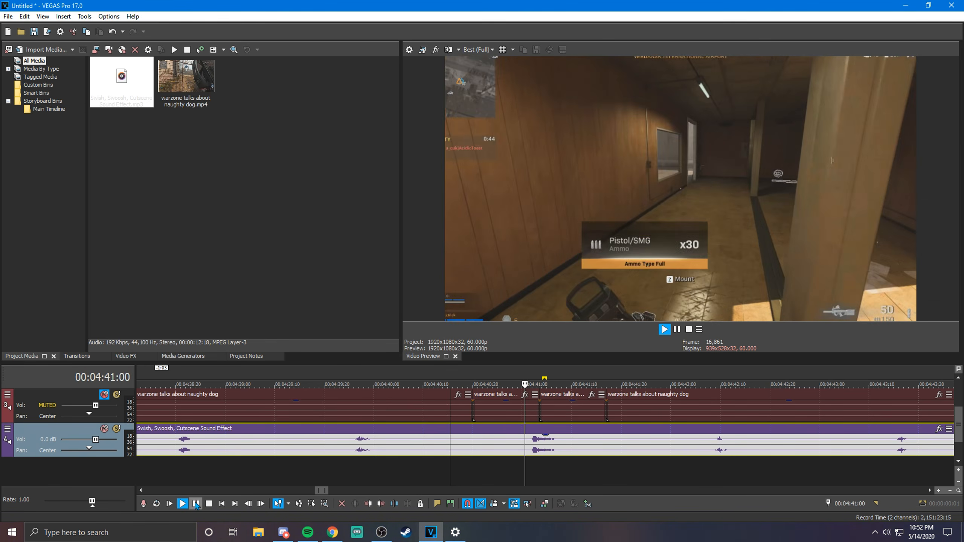
click(196, 505)
Step: Shift the sound effect so its fifth swoosh falls on the transition, and play it from 00:04:40:27
drag(580, 452, 401, 454)
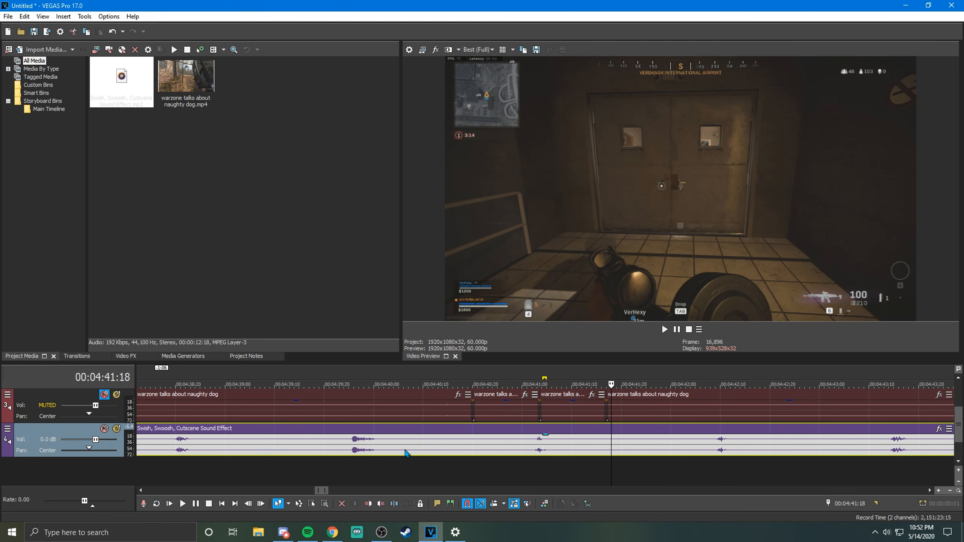
click(508, 451)
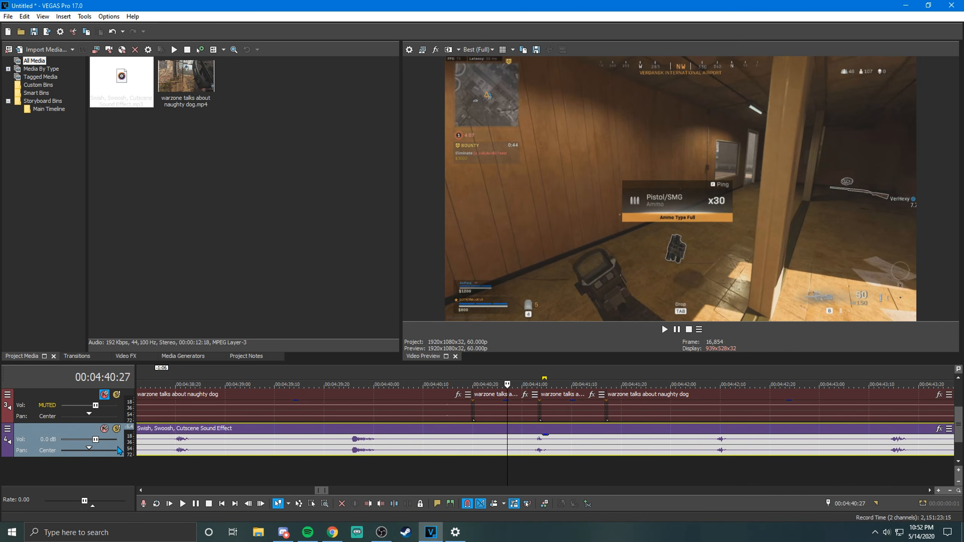
click(194, 505)
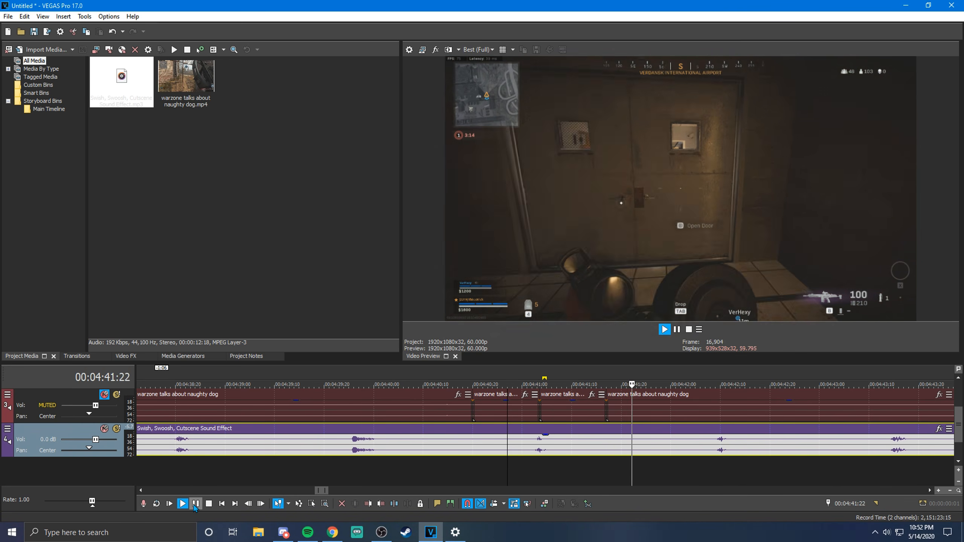
Step: Slide the sound effect earlier, split it at 00:04:40:01 and delete the part before the split
click(196, 504)
drag(542, 452, 393, 450)
click(383, 450)
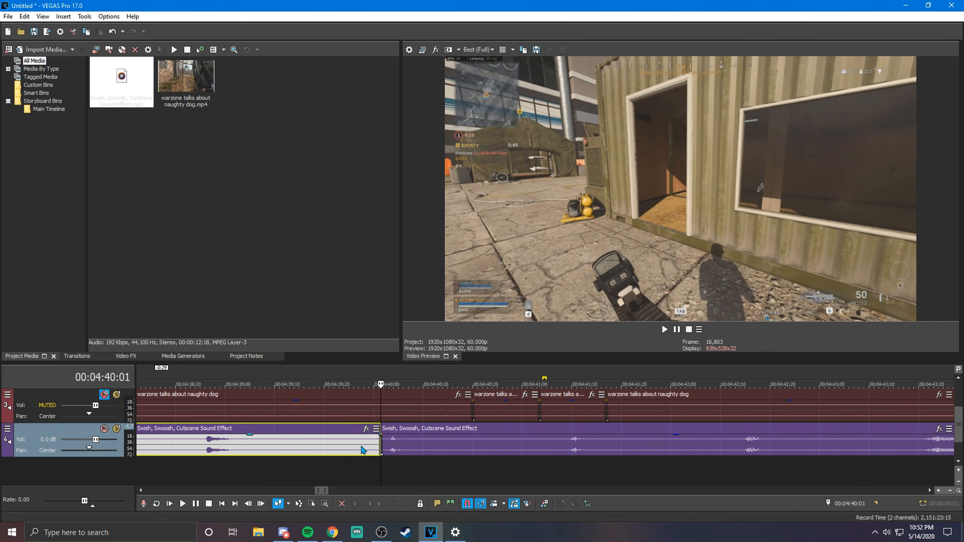
right_click(364, 450)
click(402, 197)
Step: Slide the trimmed sound effect so its second remaining swoosh falls on the transition, and play it from 00:04:40:29
drag(480, 451, 449, 448)
click(517, 448)
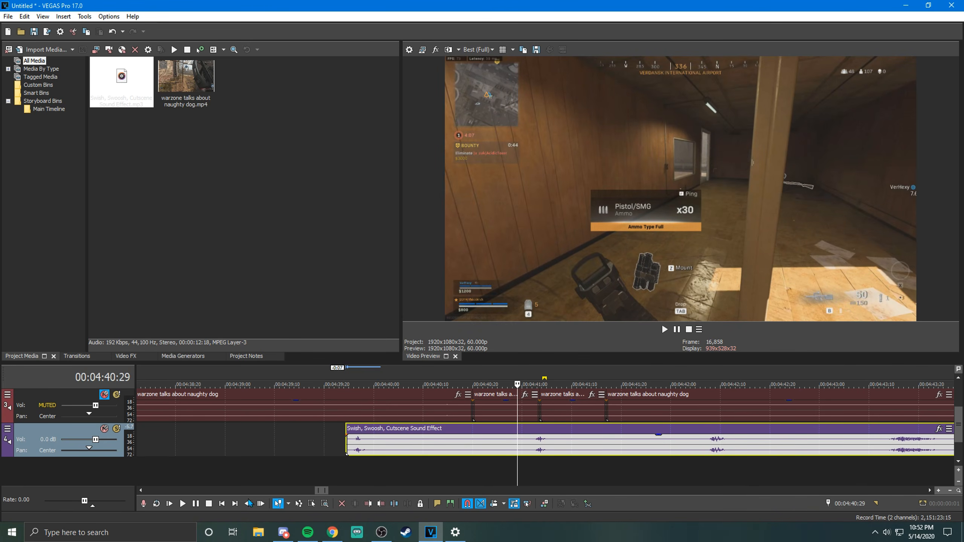
key(space)
Step: Shift the sound effect further earlier so a later, longer swoosh falls on the transition, and play it from 00:04:40:19
drag(504, 461, 371, 460)
click(493, 459)
drag(538, 453, 372, 455)
key(space)
click(198, 504)
click(468, 443)
key(space)
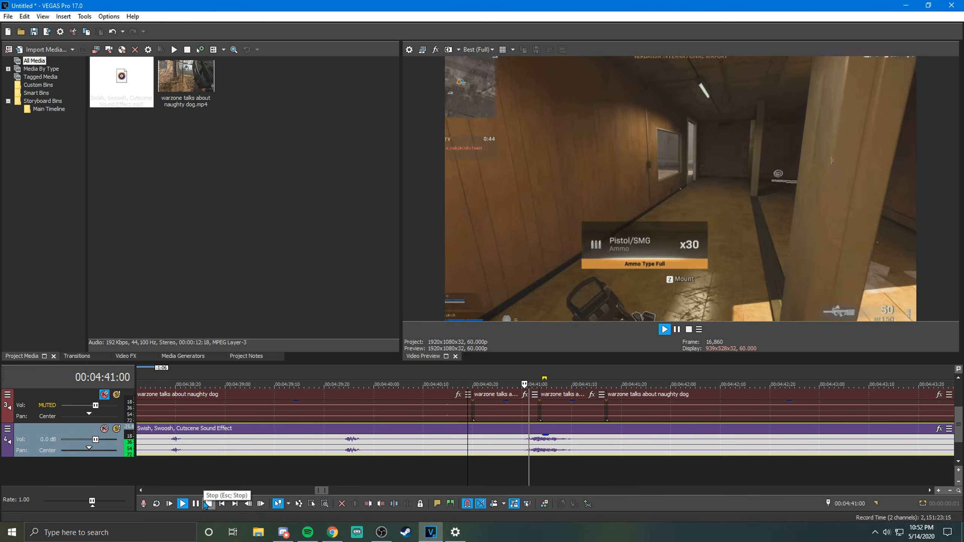
key(space)
Step: Slide the sound effect back so its first swoosh falls at the start of the transition near 00:04:40:20, and play it
drag(580, 444, 715, 443)
drag(538, 443, 657, 442)
drag(553, 441, 643, 441)
mouse_move(585, 447)
mouse_down()
mouse_move(566, 447)
mouse_move(579, 450)
mouse_up()
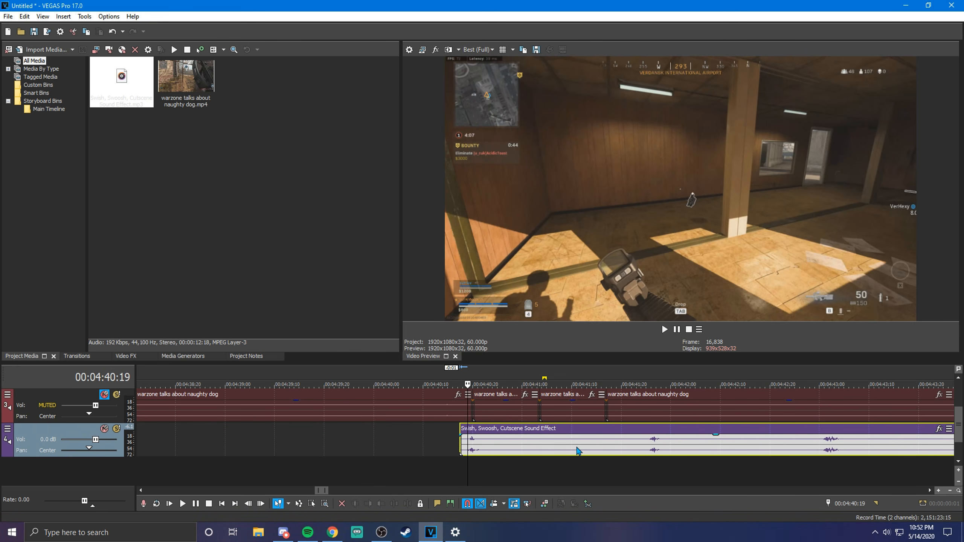
click(454, 458)
key(space)
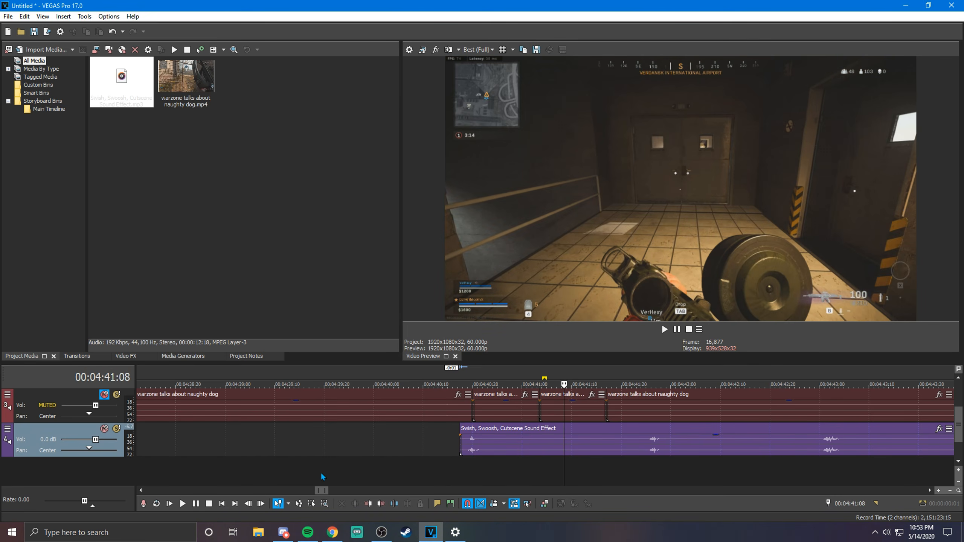
Step: Align the sound effect's first swoosh with the middle join of the transition, play it from 00:04:40:20 and nudge it slightly earlier
drag(477, 443, 543, 444)
click(471, 457)
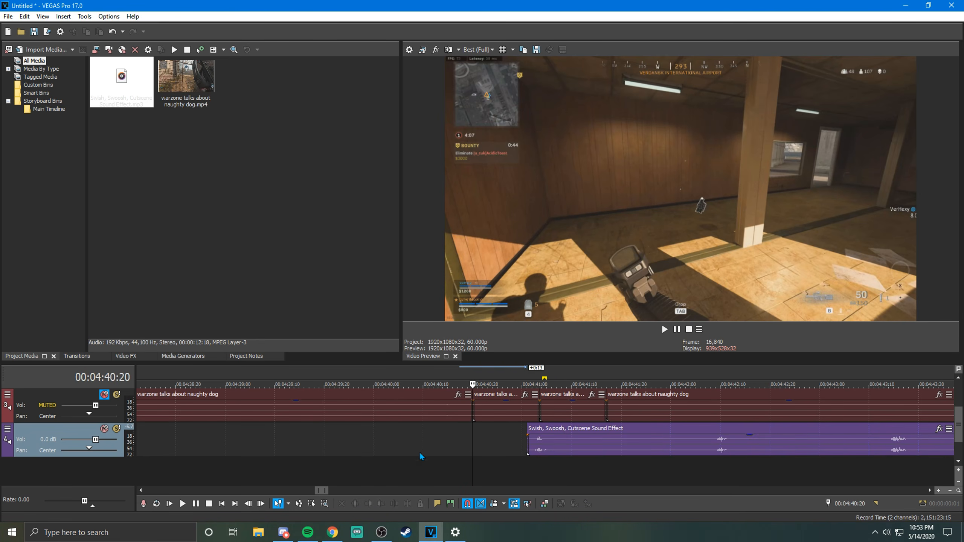
click(184, 504)
click(195, 505)
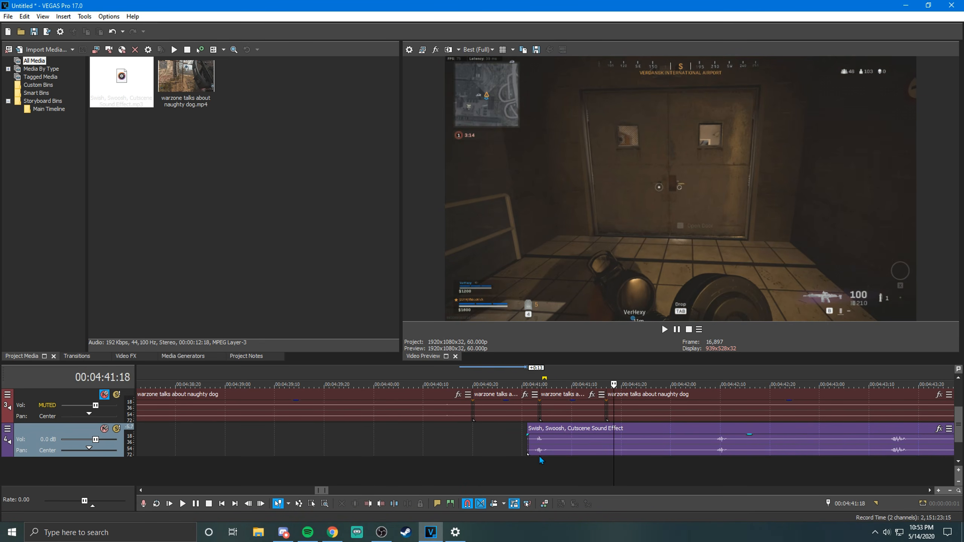
drag(558, 449, 555, 449)
click(482, 446)
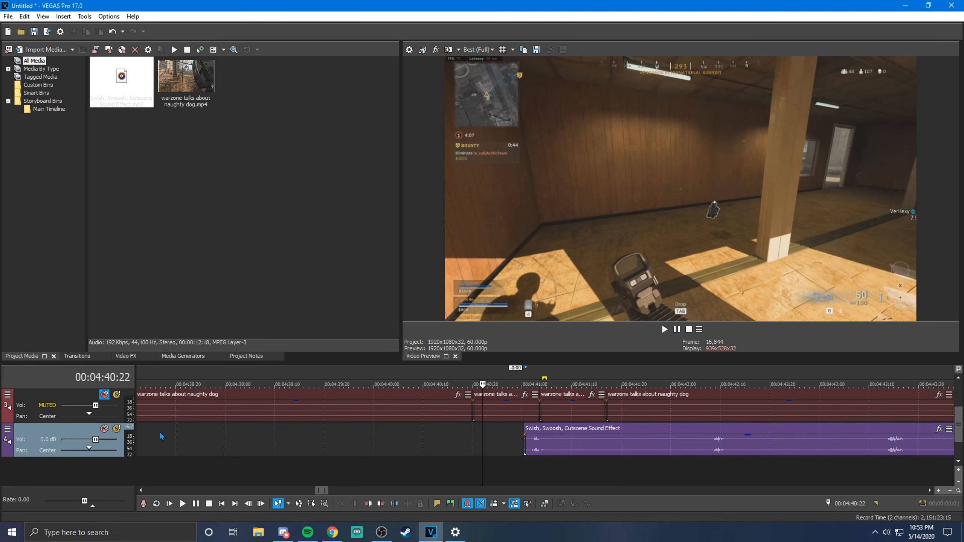
Step: Unmute the gameplay audio track, trim the sound effect down to its first swoosh, and play the transition from 00:04:40:13
click(101, 397)
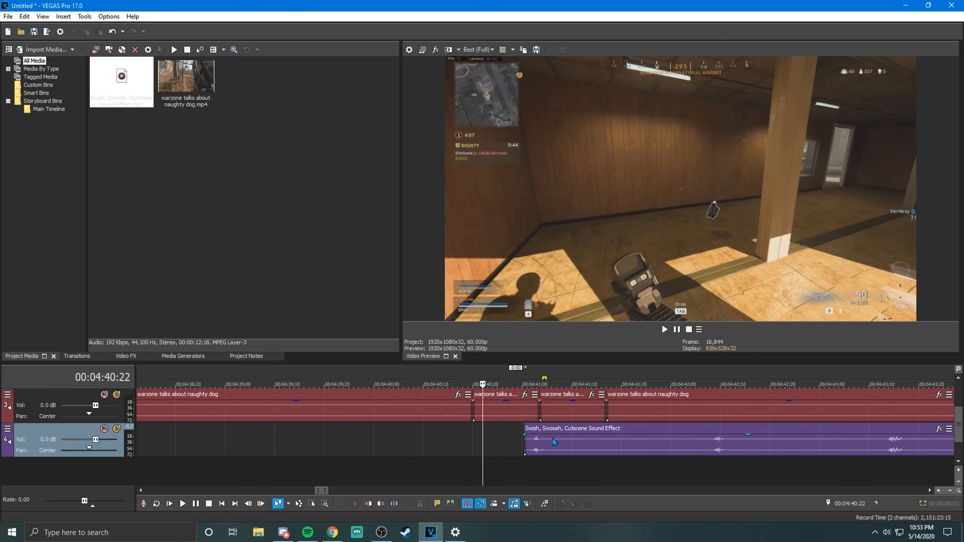
click(614, 446)
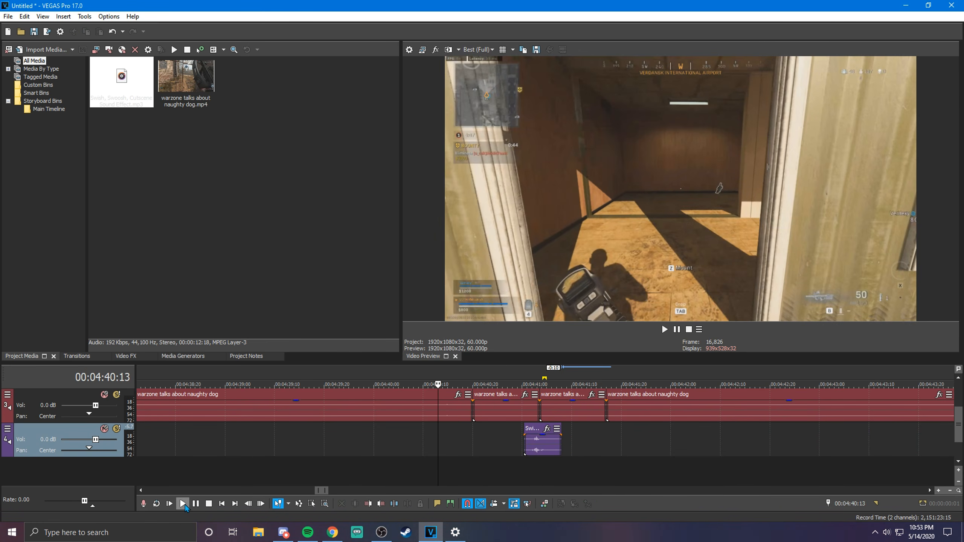
click(184, 504)
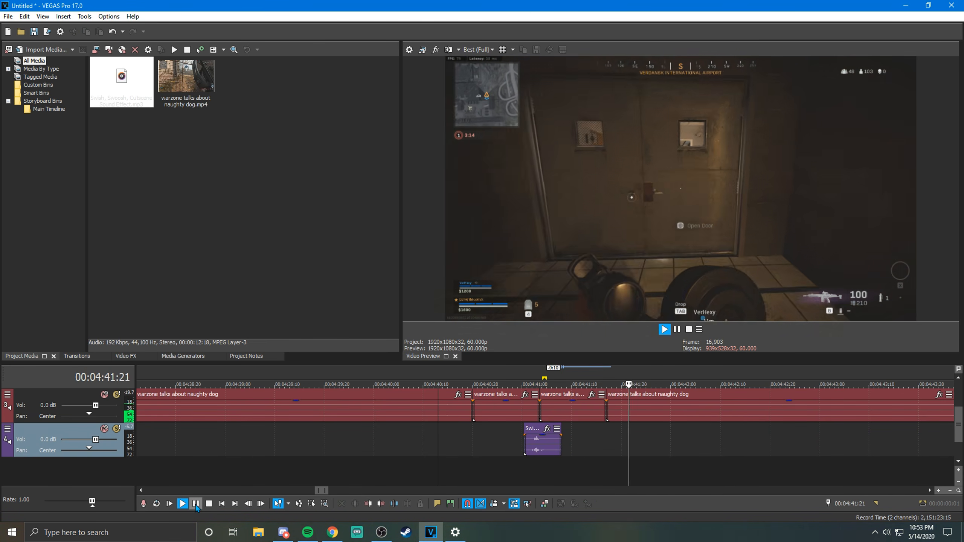
click(195, 504)
click(473, 442)
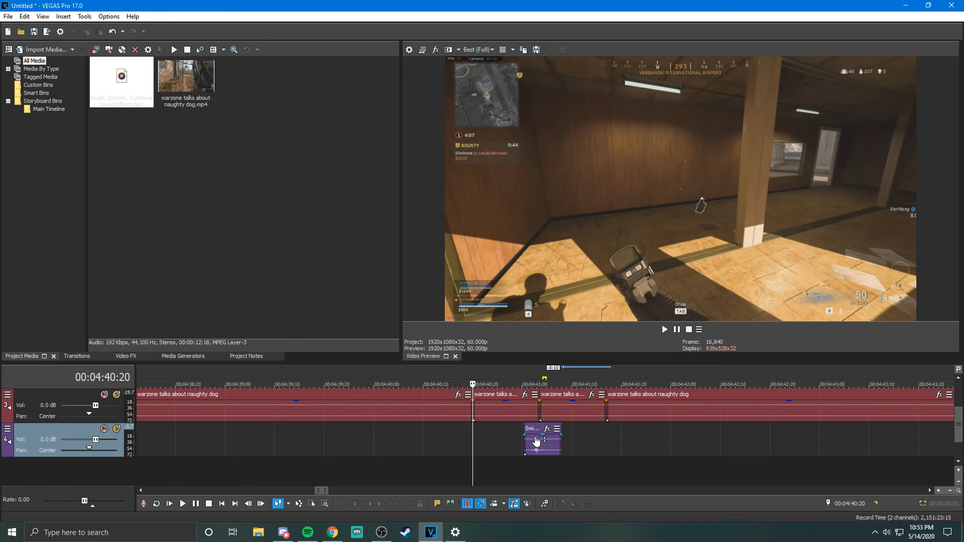
Step: Lower the gain of the trimmed swoosh clip to about the middle of its height, and play through the transition
click(538, 443)
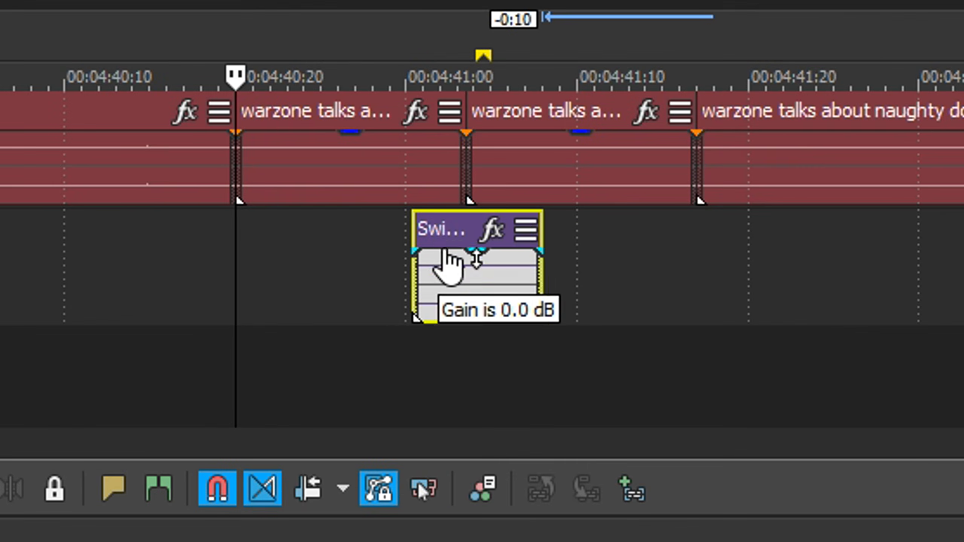
drag(532, 436, 533, 449)
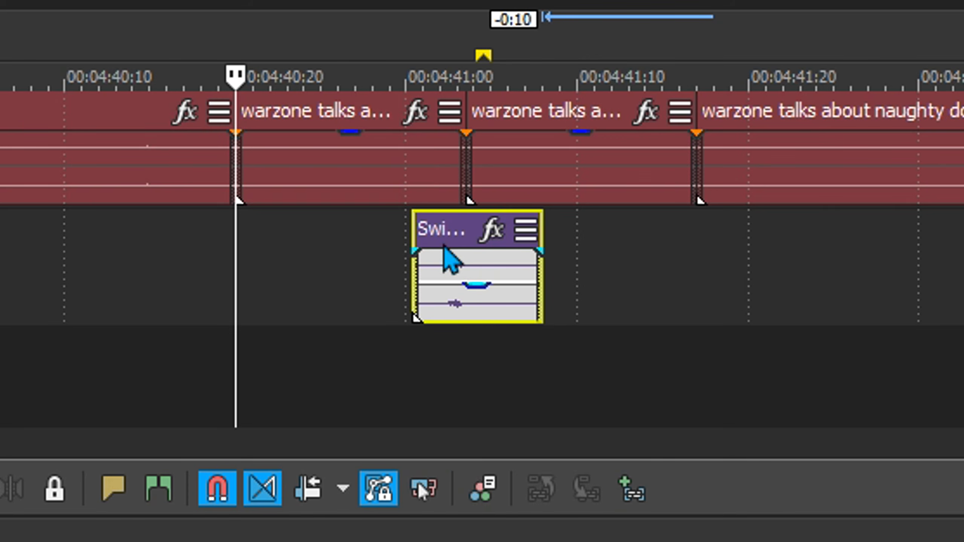
drag(470, 284, 437, 292)
click(73, 289)
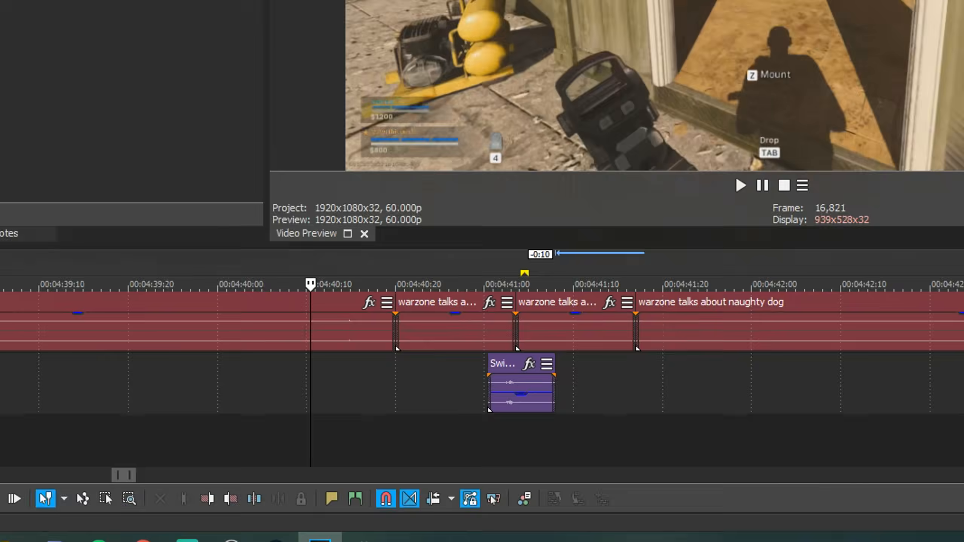
click(183, 504)
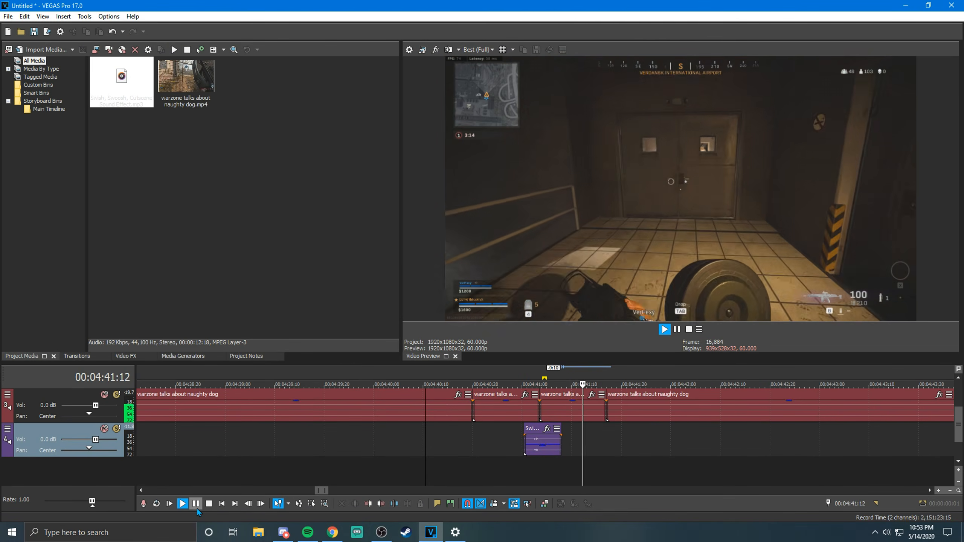
click(196, 506)
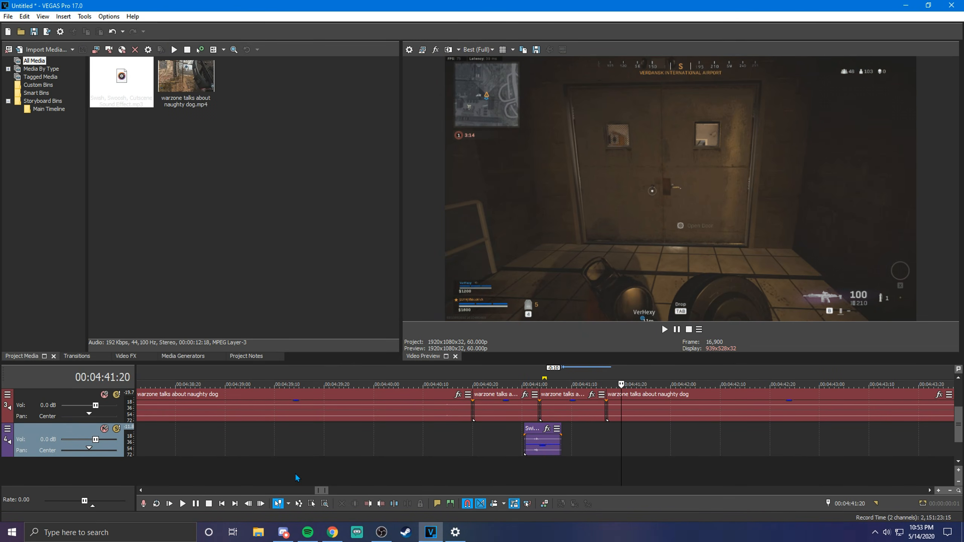
Step: Split the gameplay clip at 00:06:09:24
mouse_move(958, 425)
mouse_down()
mouse_move(957, 402)
mouse_move(957, 421)
mouse_up()
scroll(627, 430, down, 5)
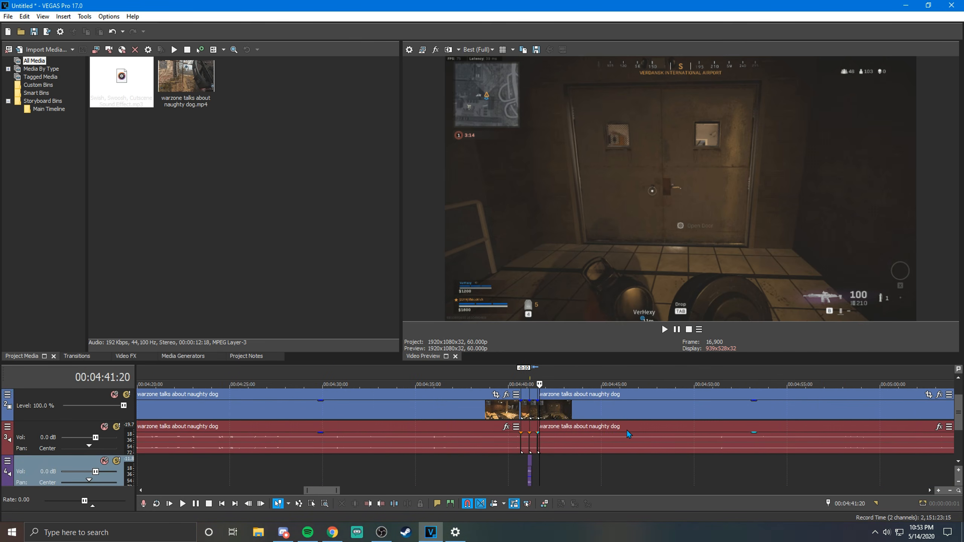
click(590, 417)
scroll(590, 443, up, 1)
scroll(590, 444, up, 2)
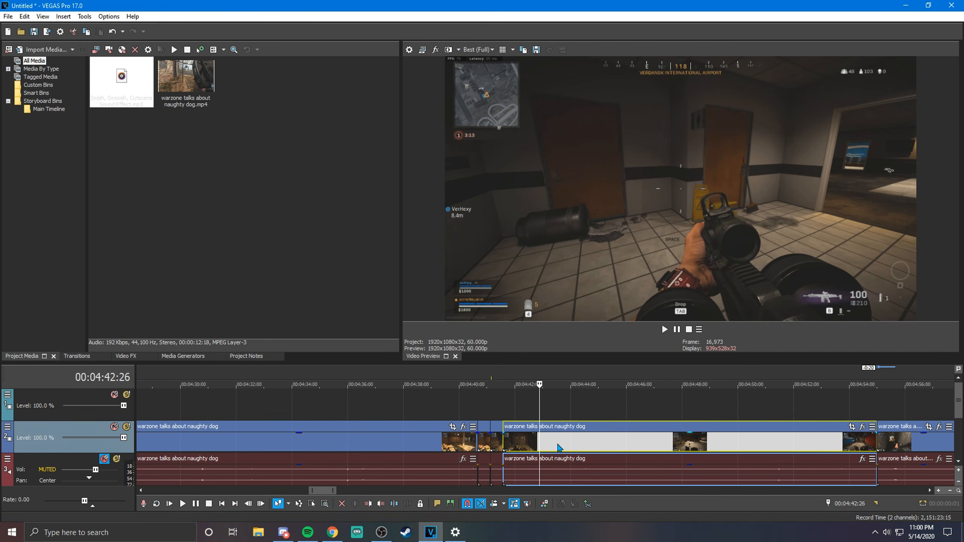
scroll(557, 444, down, 5)
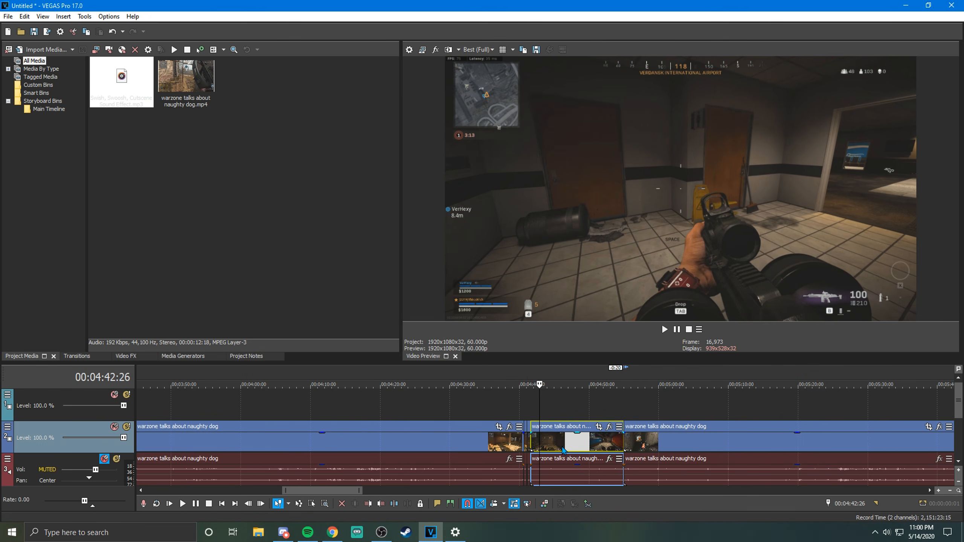
click(663, 445)
scroll(637, 467, up, 4)
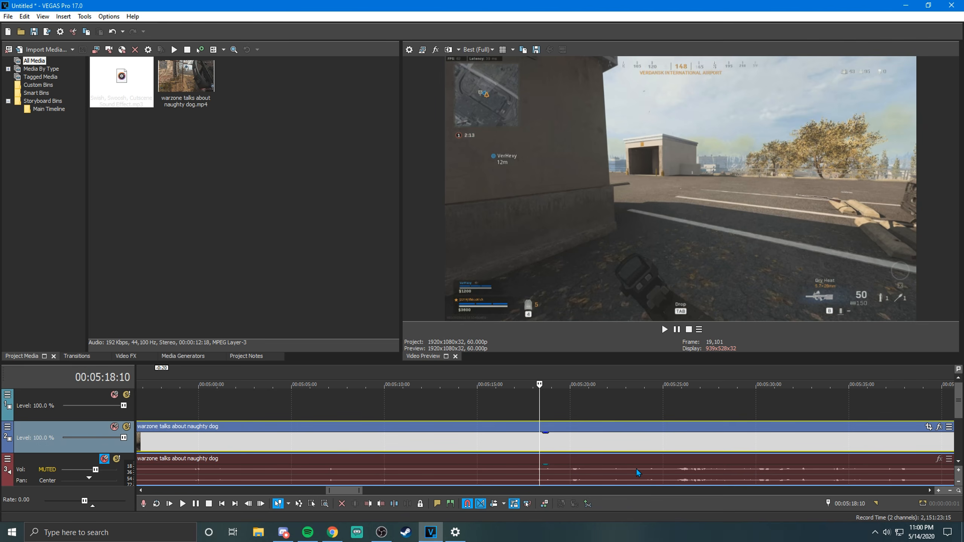
scroll(604, 458, down, 3)
click(659, 450)
scroll(575, 459, up, 2)
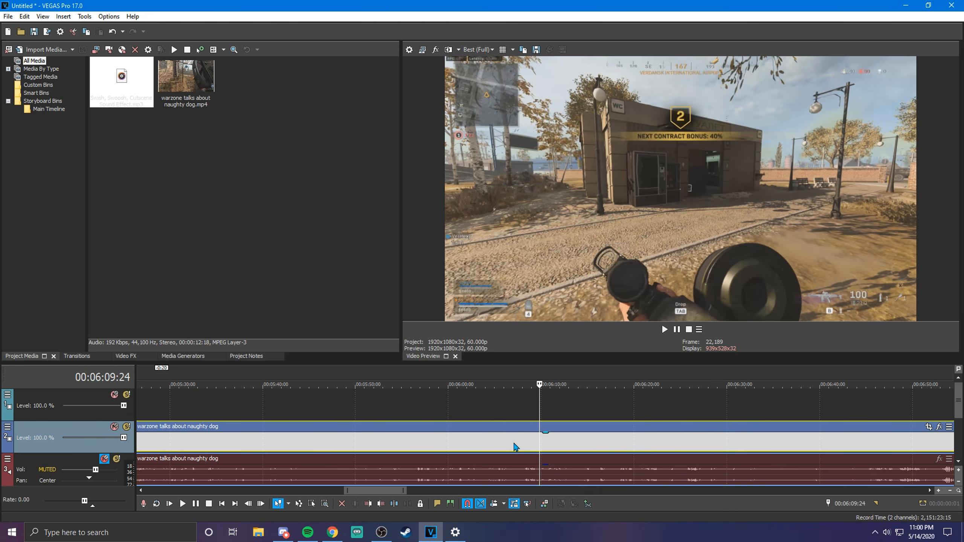
Step: Split the gameplay clip again at 00:07:37:12 and delete the section between the two splits
scroll(515, 447, down, 3)
click(658, 445)
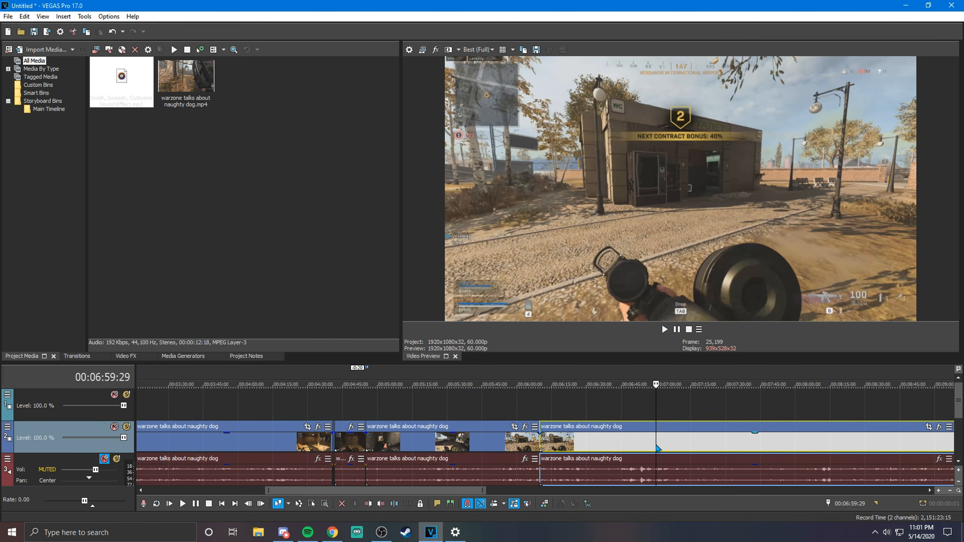
click(745, 446)
key(s)
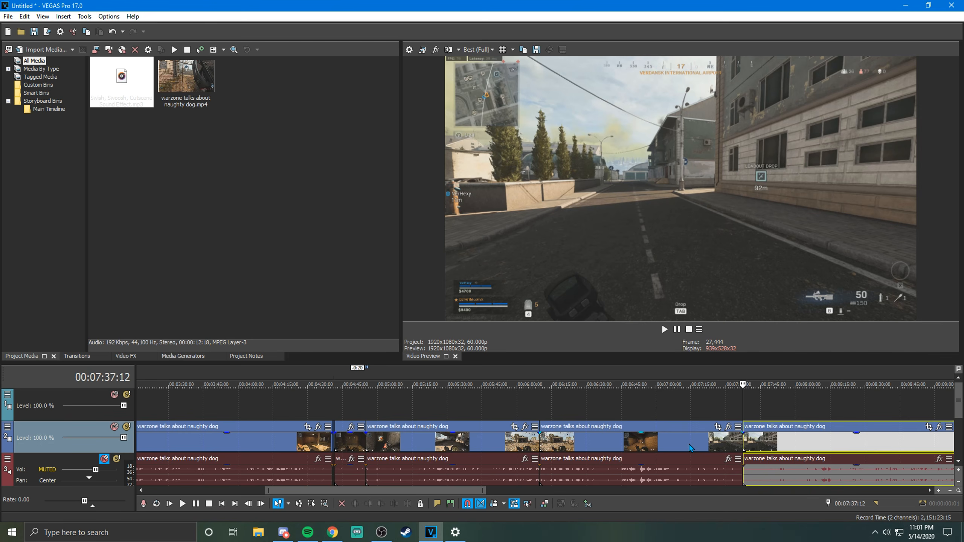
right_click(690, 445)
click(708, 173)
Step: Close the gap by moving the remaining gameplay clip against the end of the preceding clip at 00:06:09:24
drag(772, 442, 564, 444)
click(547, 445)
scroll(547, 446, up, 3)
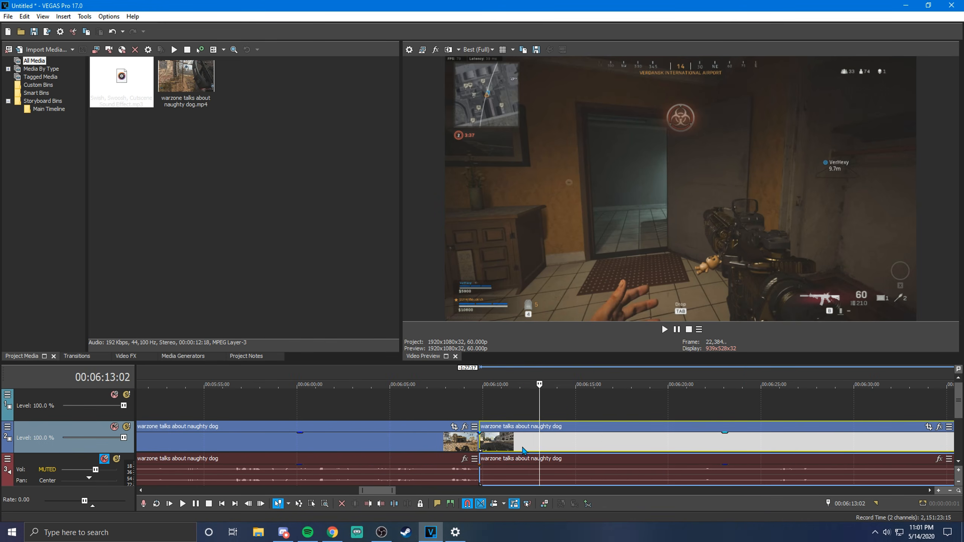
Step: Step the playhead back to 00:06:09:10 and play through the new join
click(470, 448)
key(Right)
key(Right)
key(Right)
key(Right)
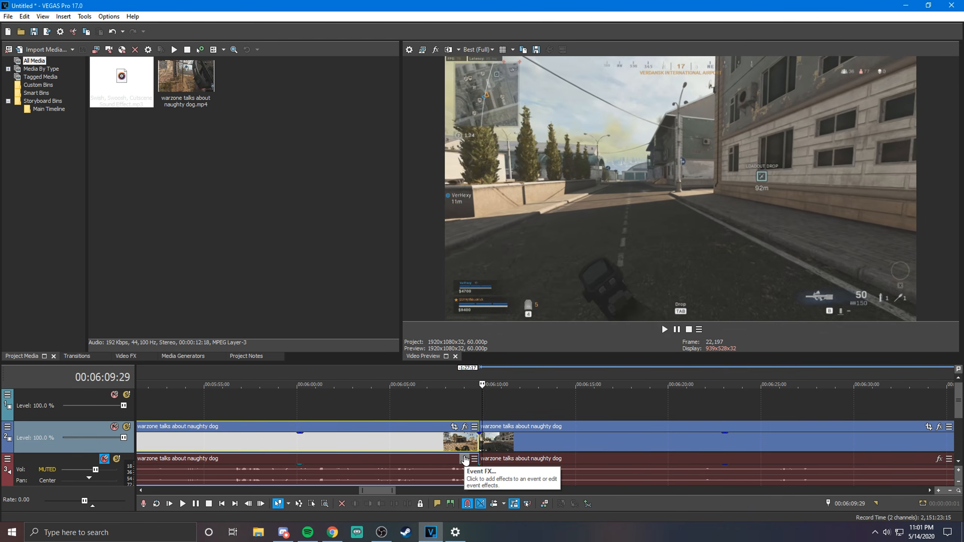
key(Left)
key(Left)
key(Left)
key(Left)
key(Left)
key(Left)
key(Left)
key(Left)
key(Left)
key(Left)
key(Left)
key(Left)
key(Left)
key(Left)
key(Left)
key(Left)
key(Left)
key(Left)
key(Left)
key(Left)
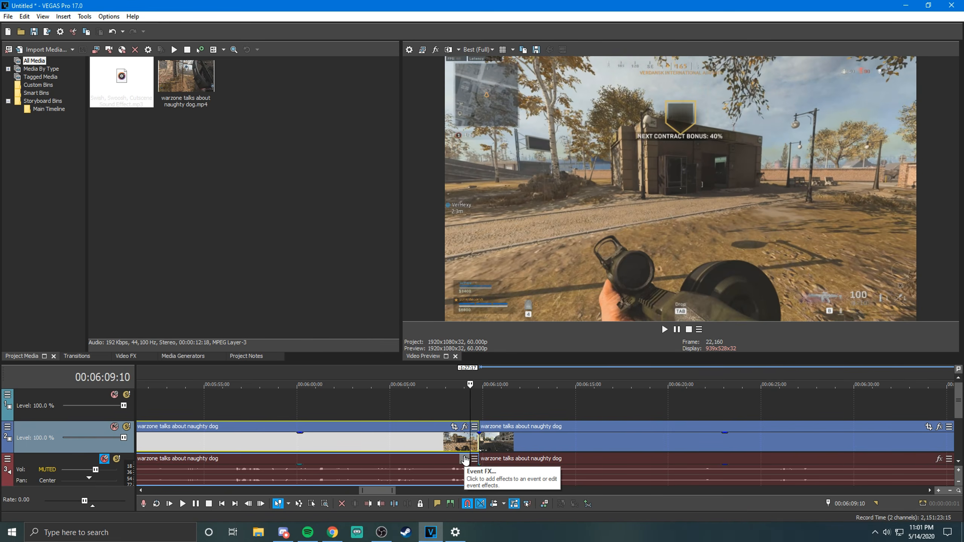
scroll(466, 460, up, 5)
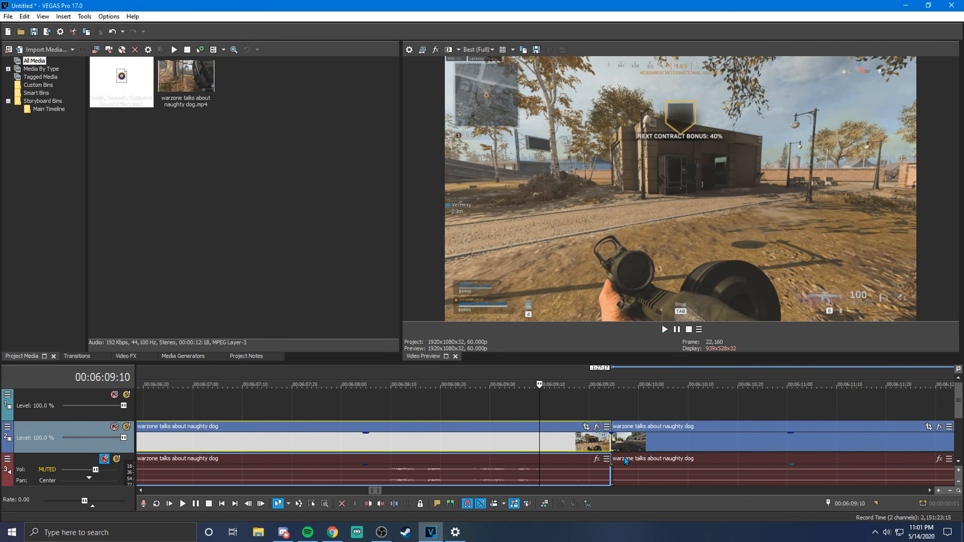
key(space)
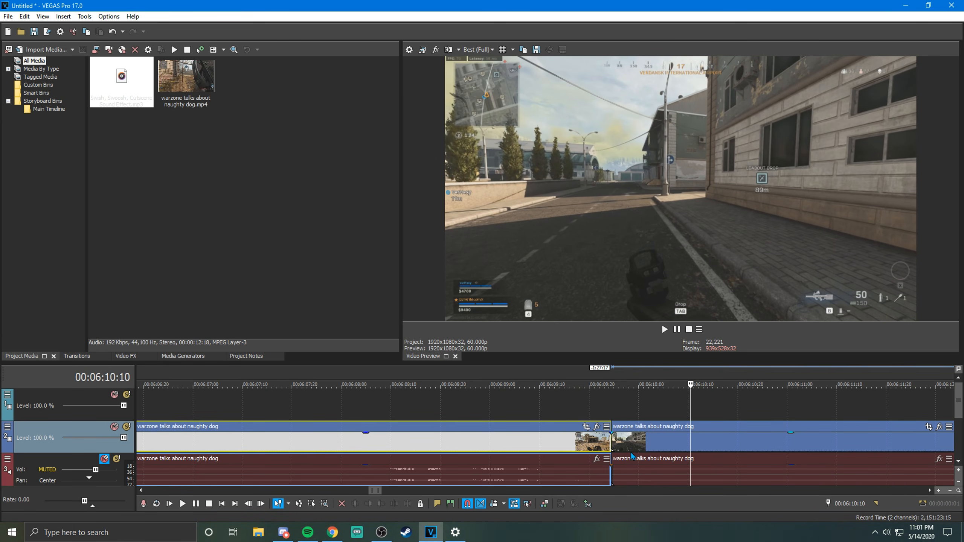
Step: Step the playhead back past the new join, then frame by frame onto the join at 00:06:09:24
key(Left)
key(Left)
key(Left)
key(Left)
key(Left)
key(Left)
key(Left)
key(Left)
key(Left)
key(Left)
key(Left)
key(Left)
key(Left)
key(Left)
key(Left)
key(Left)
key(Left)
key(Left)
key(Left)
key(Left)
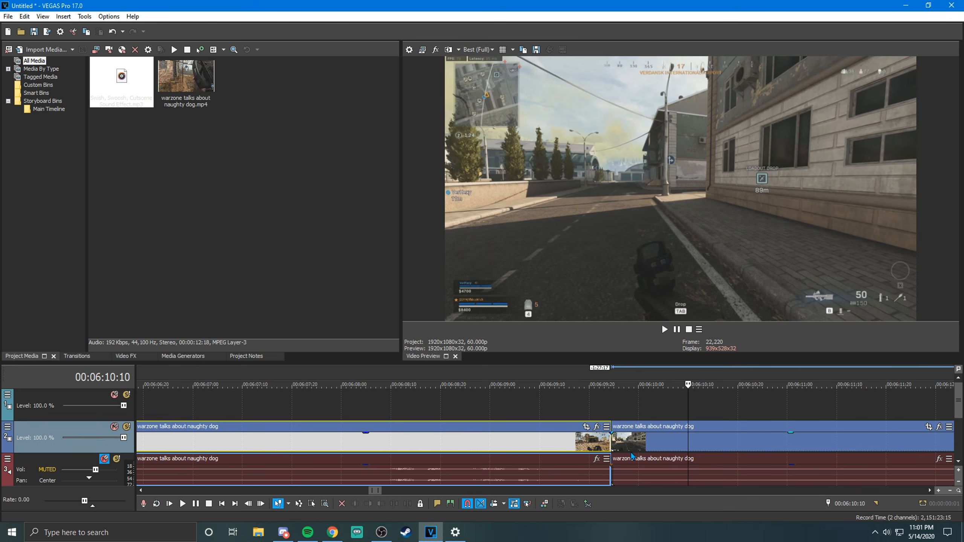
key(Left)
key(Left)
key(Left)
key(Left)
key(Left)
key(Left)
key(Left)
key(Left)
key(Left)
key(Left)
key(Left)
key(Left)
key(Left)
key(Left)
key(Left)
key(Left)
key(Left)
key(Left)
key(Left)
key(Left)
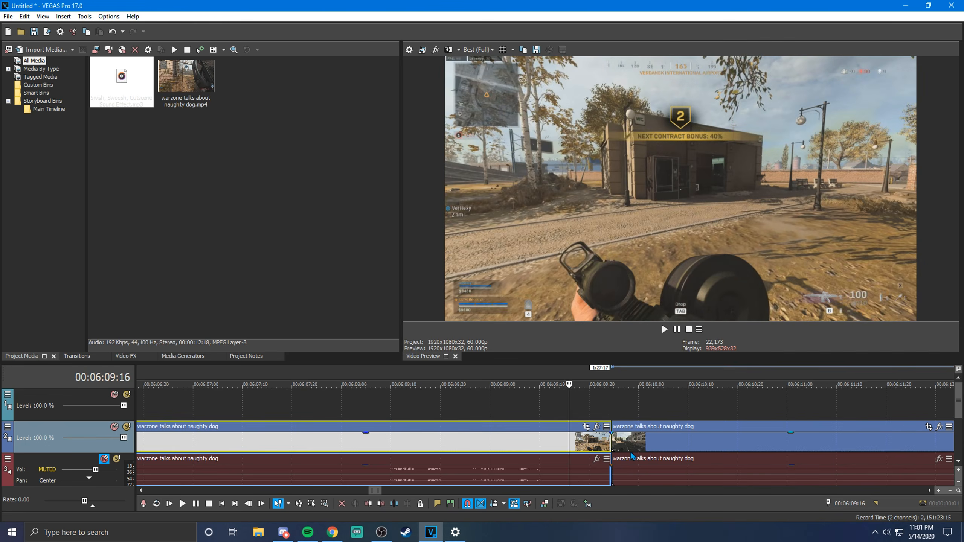
key(Right)
key(Right)
key(Right)
key(Right)
key(Right)
key(Right)
key(Right)
key(Right)
key(Right)
key(Right)
key(Right)
key(Right)
key(Right)
key(Right)
key(Right)
key(Right)
key(Right)
key(Right)
key(Right)
key(Right)
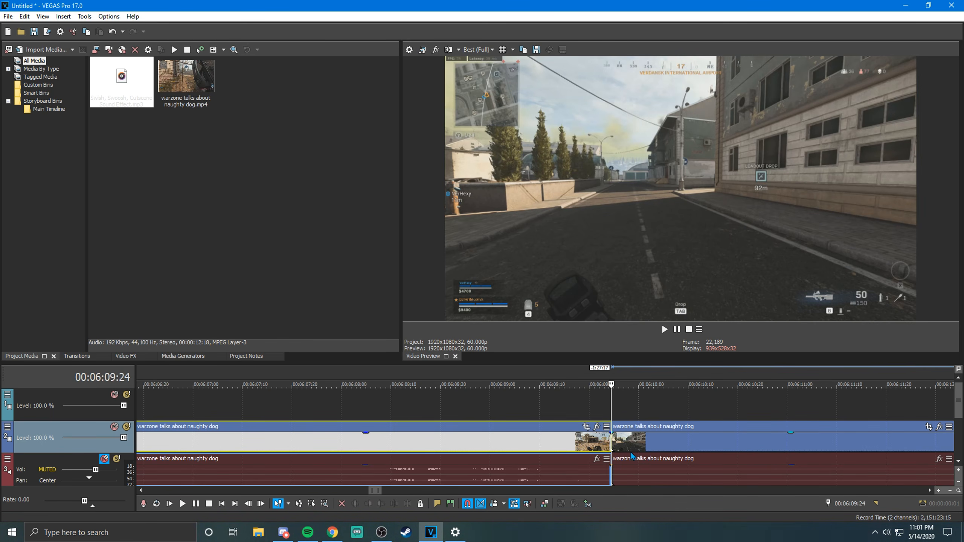
Step: Split the gameplay clip before the new join at 00:06:09:15, nine frames ahead of the join
key(Left)
key(Left)
key(Left)
key(Left)
key(Left)
key(Left)
key(Left)
key(Left)
key(Left)
key(Left)
key(Left)
key(Left)
key(Left)
key(Left)
key(Left)
key(Left)
key(Left)
key(Left)
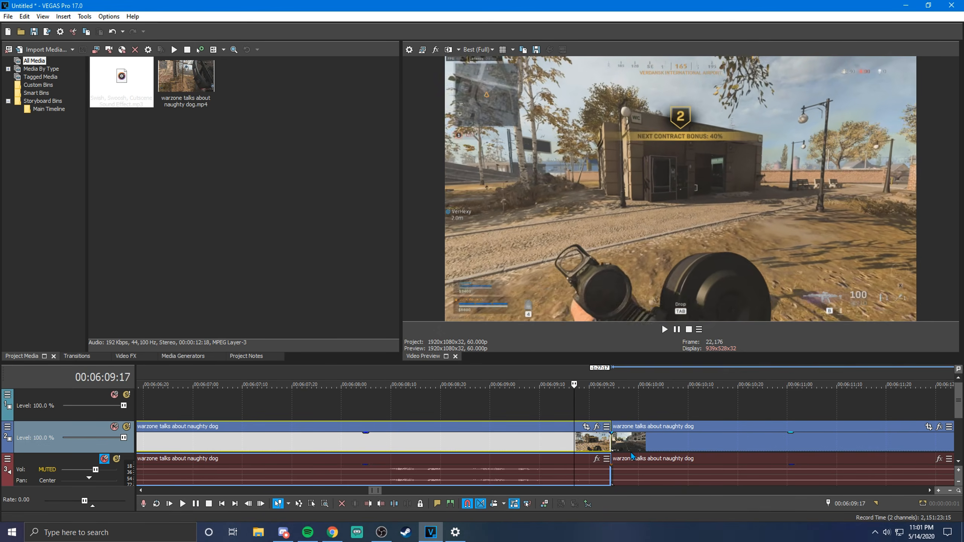
key(Right)
key(Right)
key(Right)
key(Right)
key(Right)
key(Right)
key(Right)
key(Left)
key(Left)
key(Left)
key(Left)
key(Left)
key(Left)
key(Left)
key(Left)
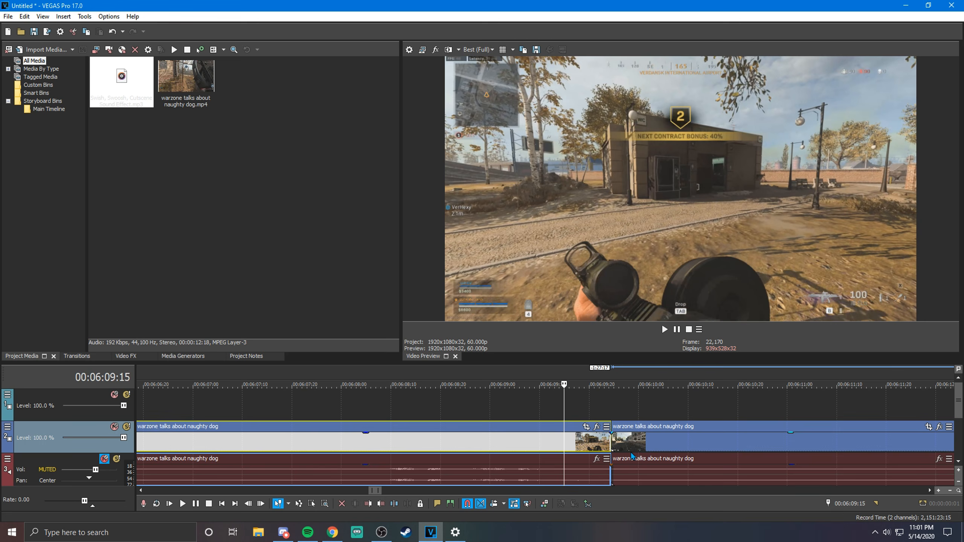
key(s)
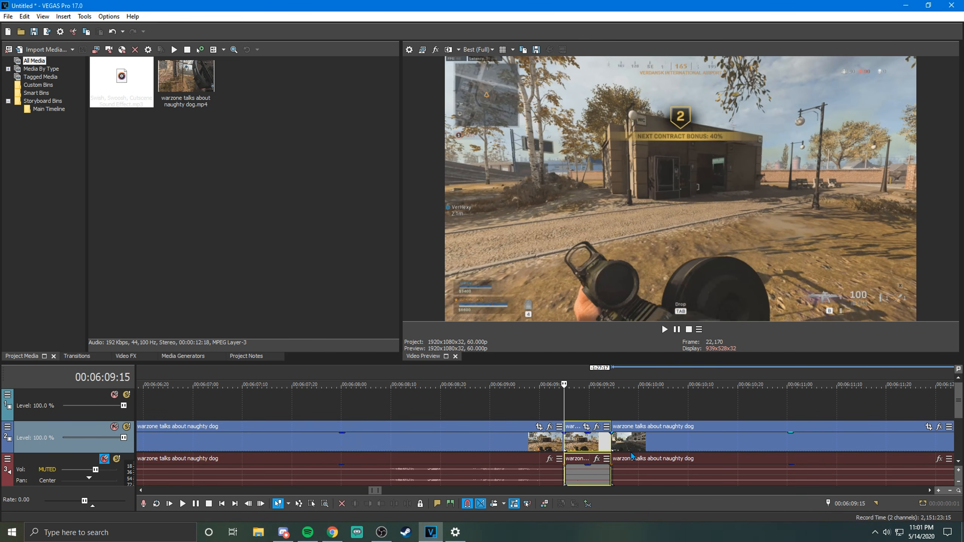
Step: Split the gameplay clip after the join at 00:06:10:04
click(614, 437)
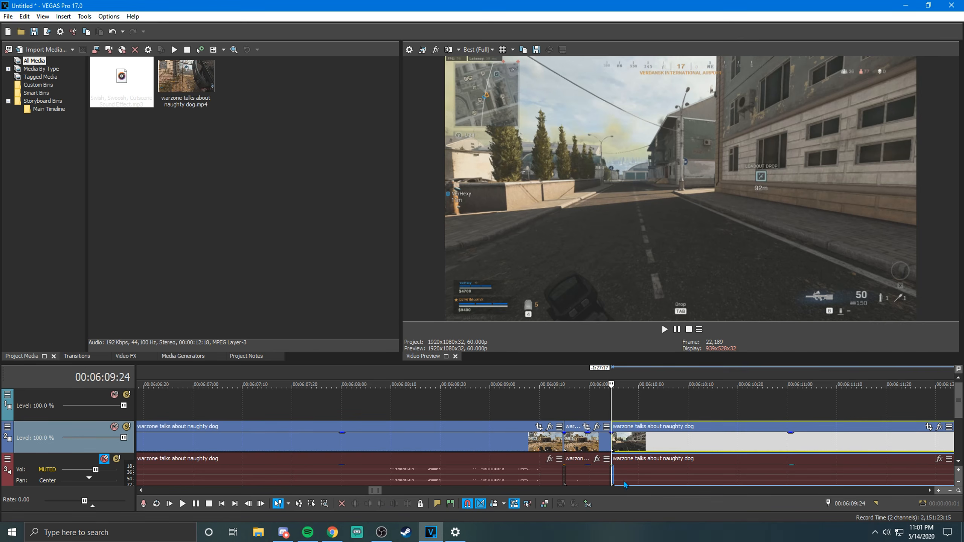
key(space)
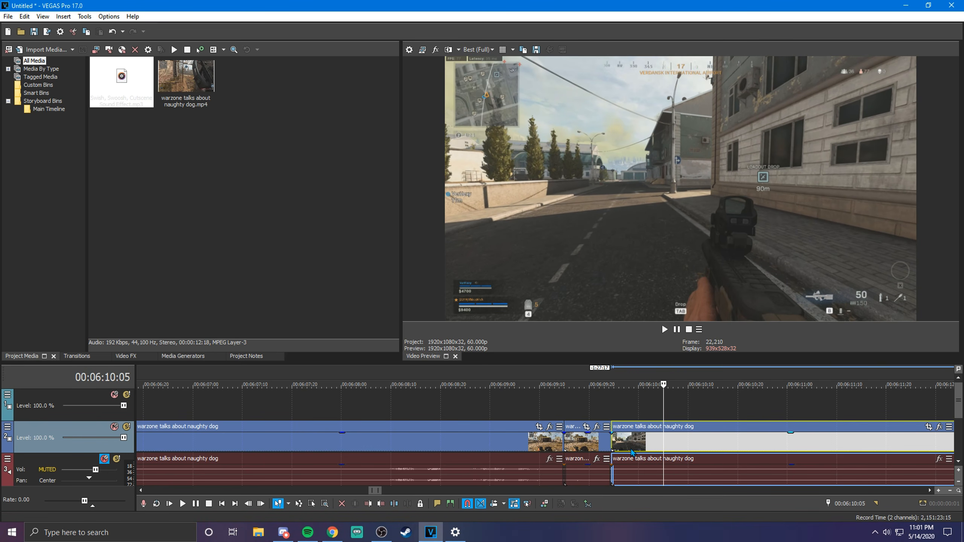
key(Left)
key(Left)
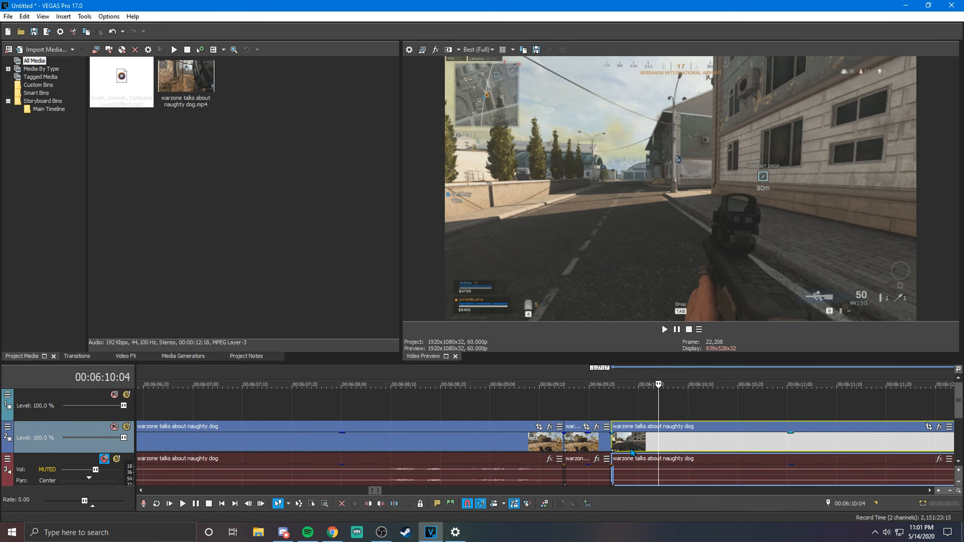
key(s)
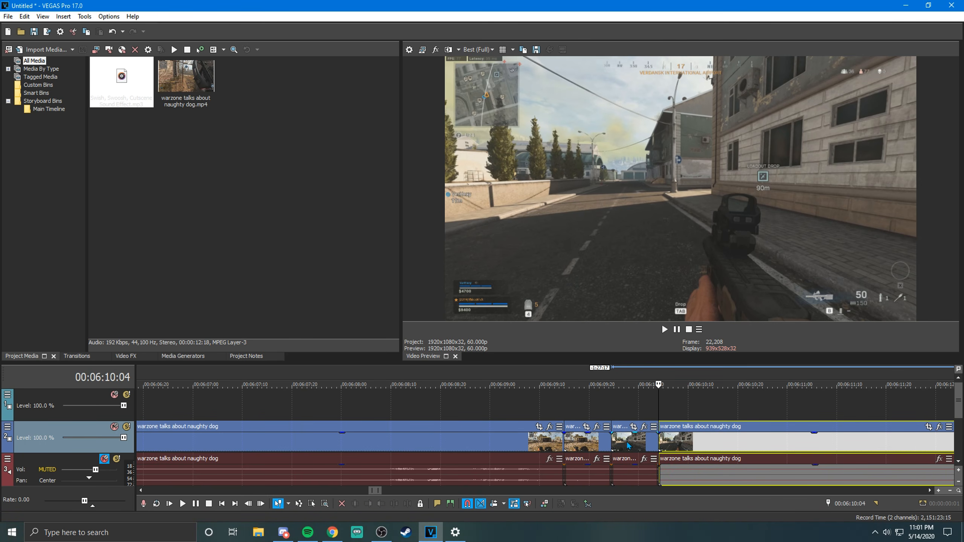
double_click(628, 445)
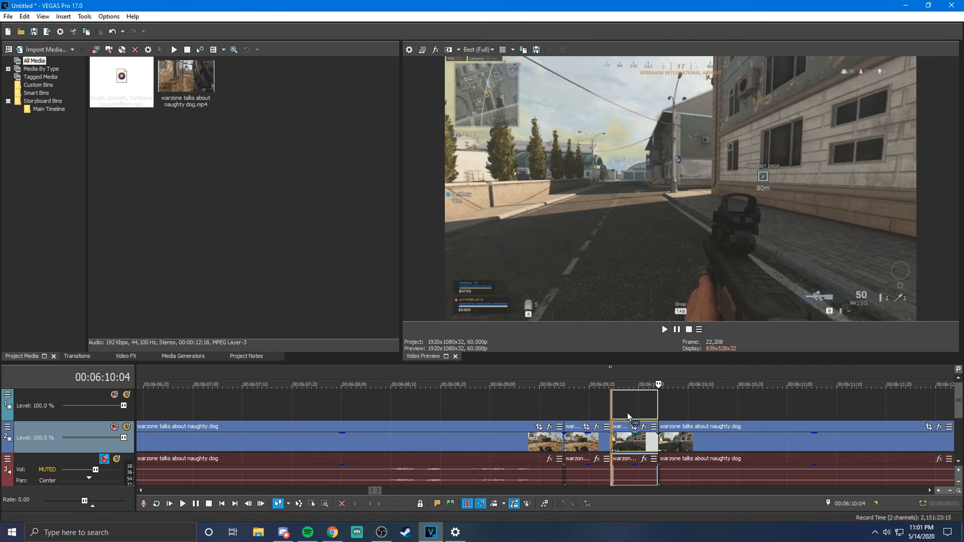
drag(628, 414, 628, 409)
drag(958, 400, 959, 438)
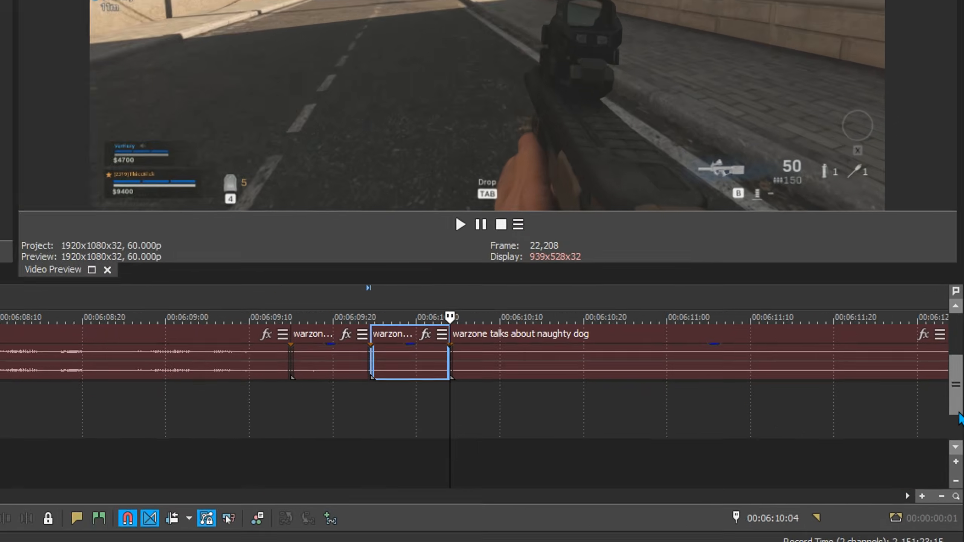
drag(961, 351, 961, 297)
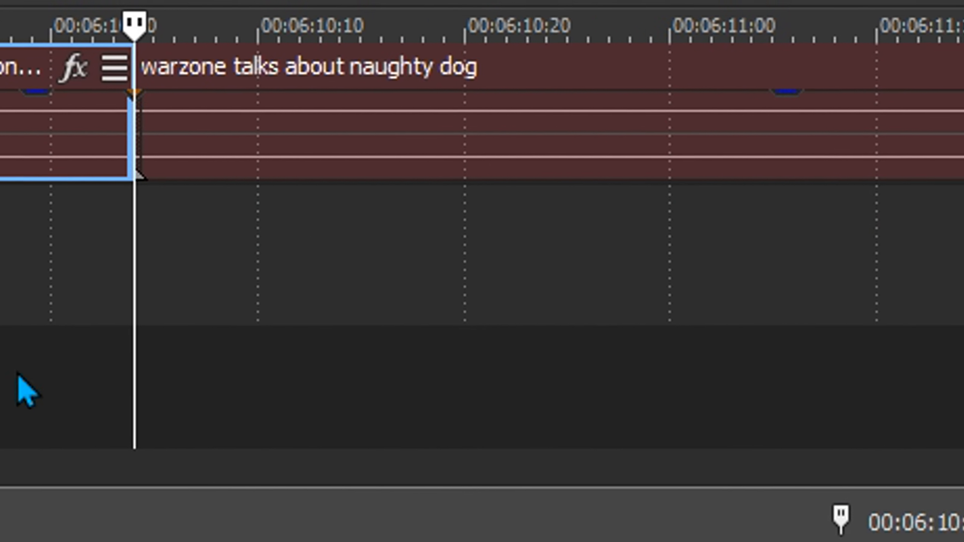
right_click(225, 365)
click(963, 334)
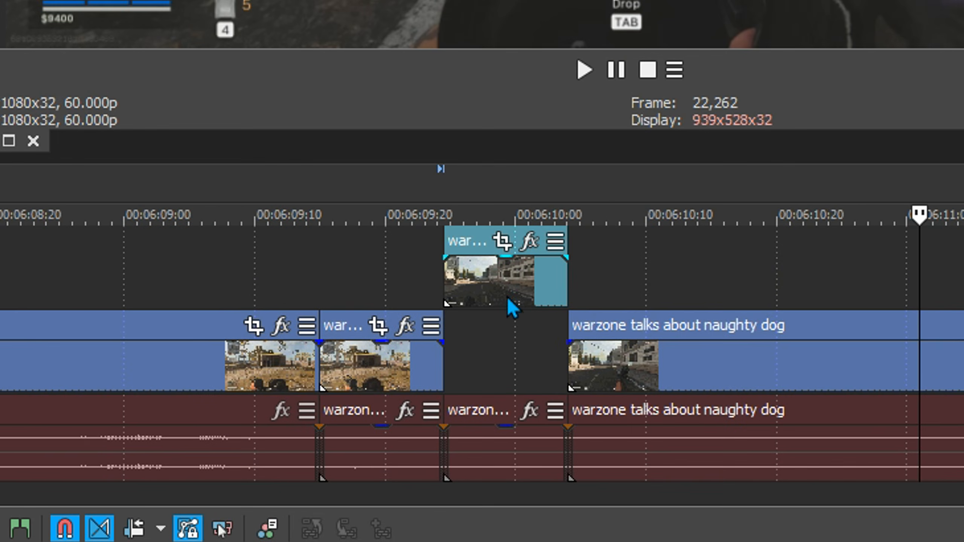
drag(472, 279, 484, 364)
Step: Move the short clip before the join up to the empty video track and place the short clip after the join directly beneath it
scroll(541, 416, up, 5)
scroll(243, 413, down, 2)
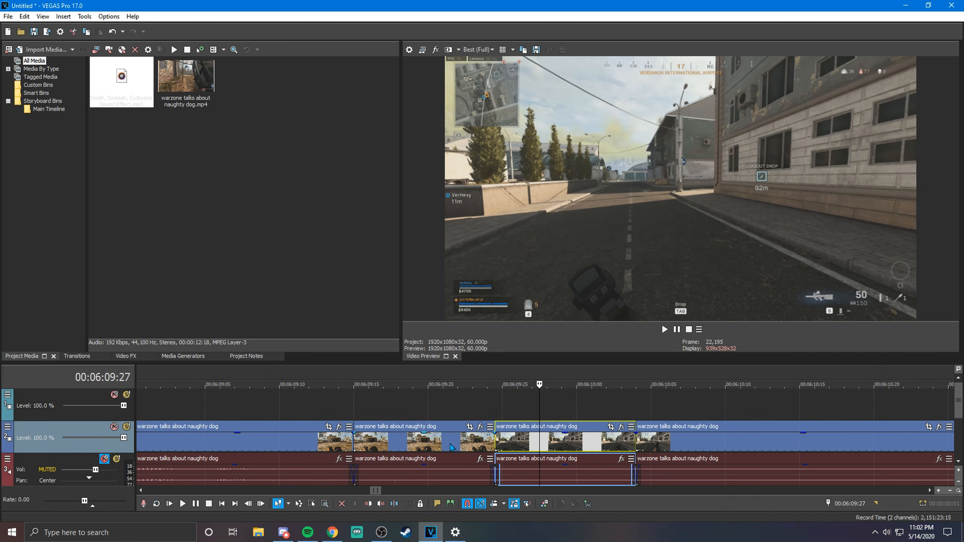
scroll(524, 445, down, 2)
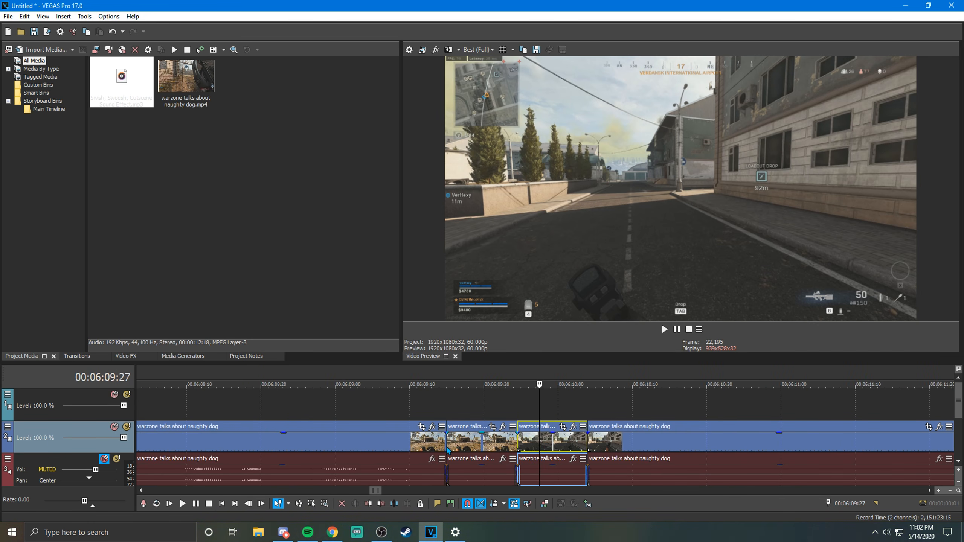
click(480, 446)
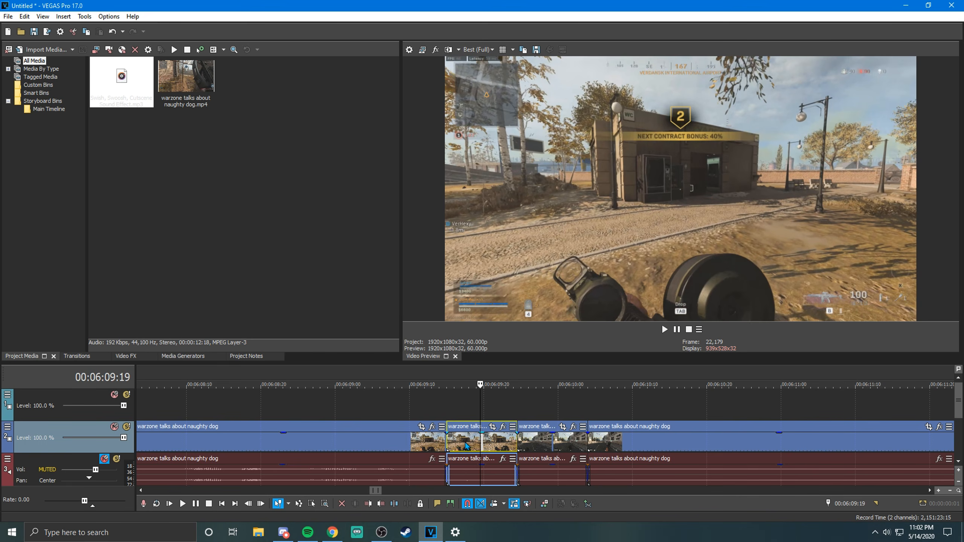
drag(497, 442, 491, 420)
drag(562, 443, 475, 446)
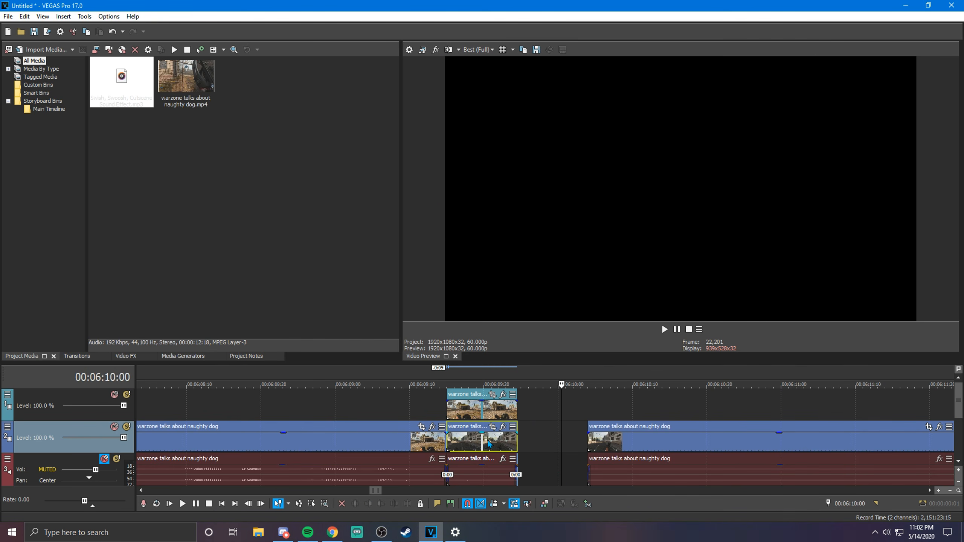
Step: Close the remaining gap by moving the following gameplay clip against the end of the stacked short clips at 00:06:09:24
click(618, 447)
scroll(667, 448, down, 3)
scroll(732, 447, up, 3)
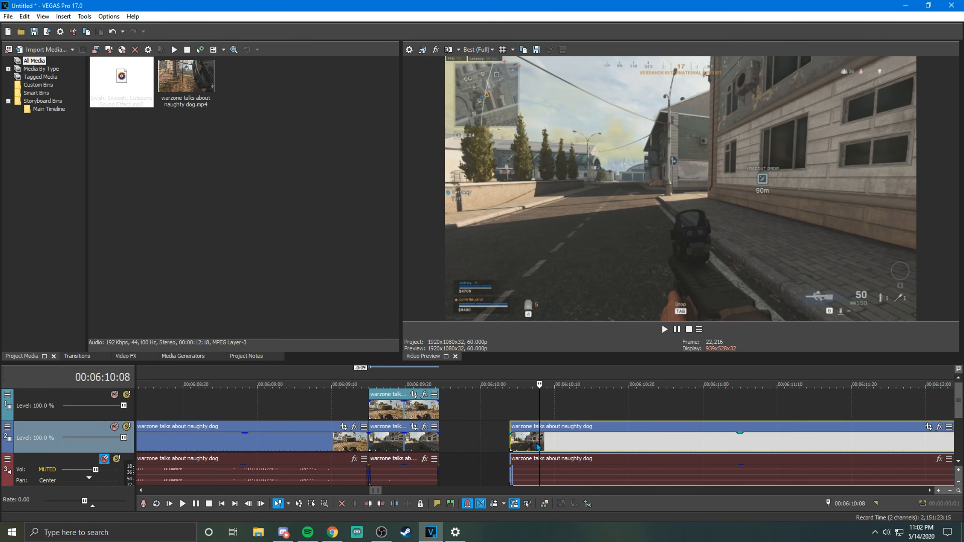
drag(535, 444, 465, 446)
click(444, 443)
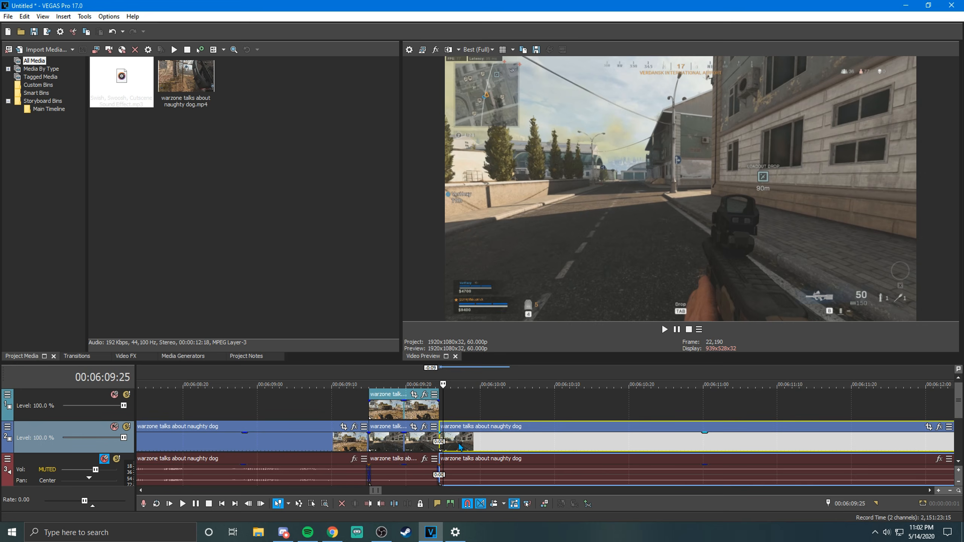
Step: In the lower short clip's Pan/Crop, shift the first keyframe's frame sideways to X Center 2,835.9 and Y Center 543.2
scroll(448, 444, up, 3)
click(287, 455)
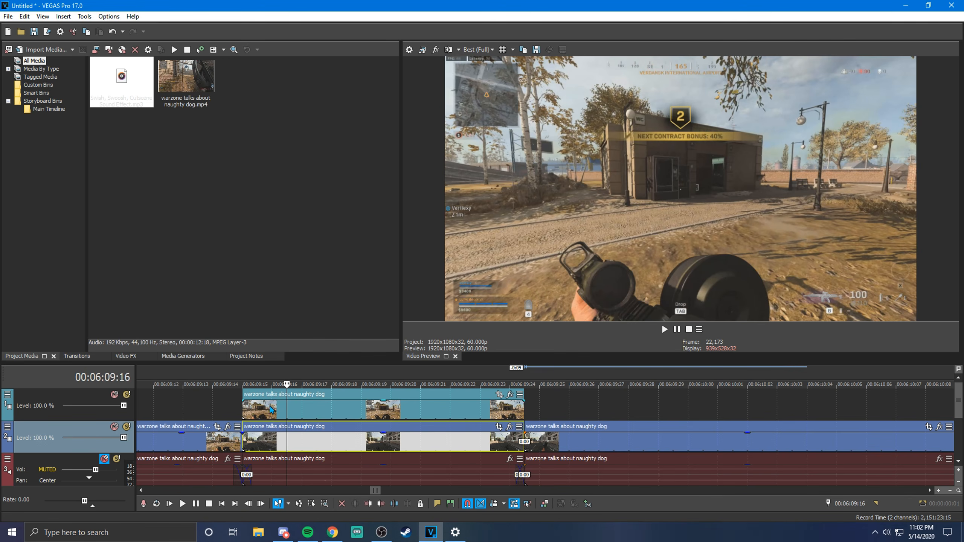
click(244, 409)
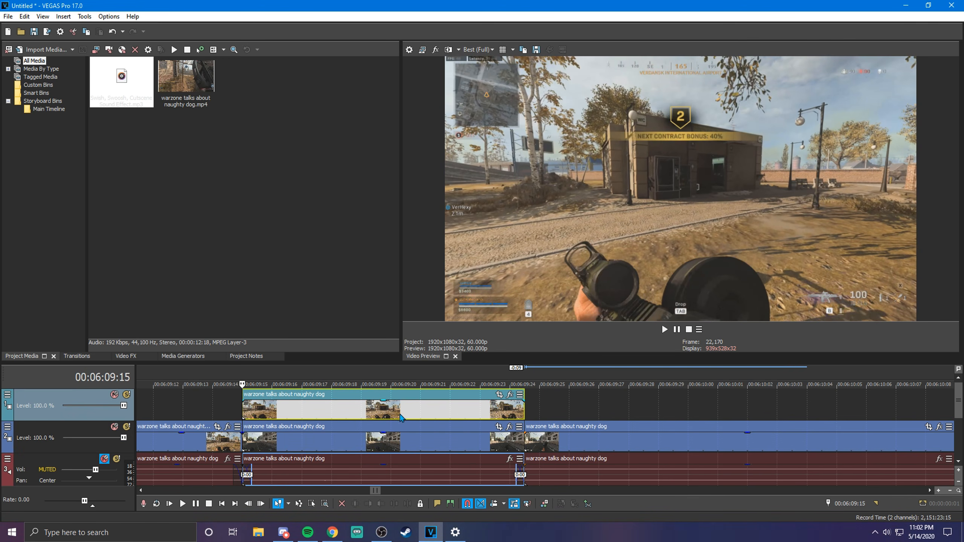
click(376, 442)
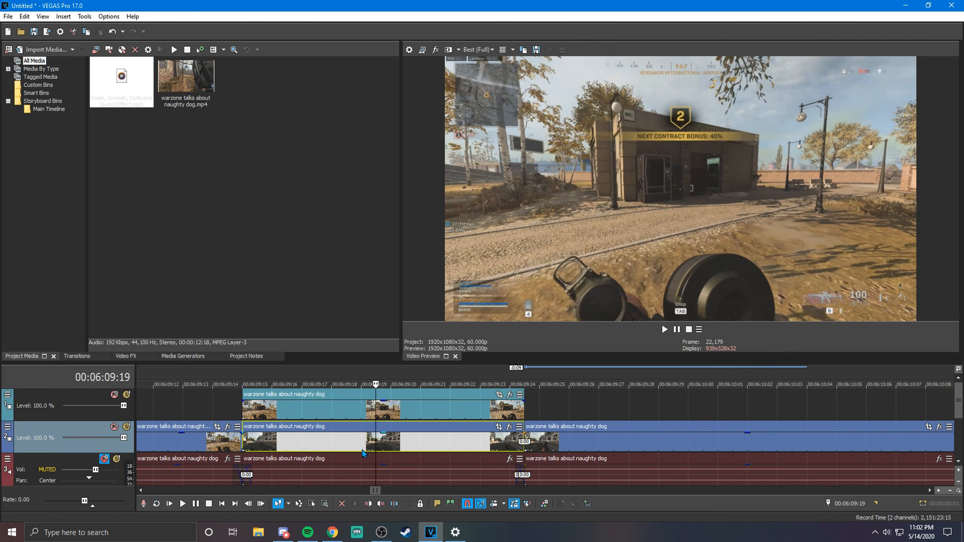
click(288, 448)
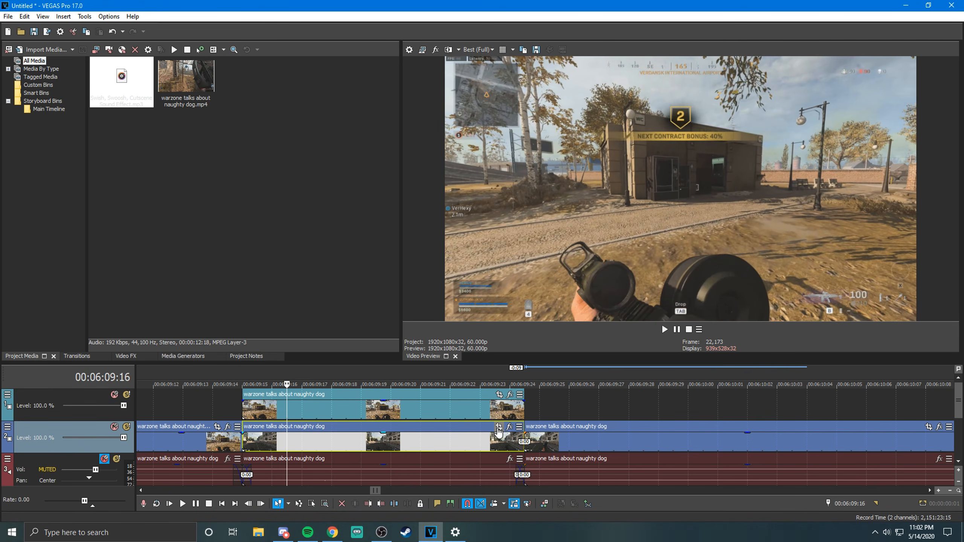
click(498, 426)
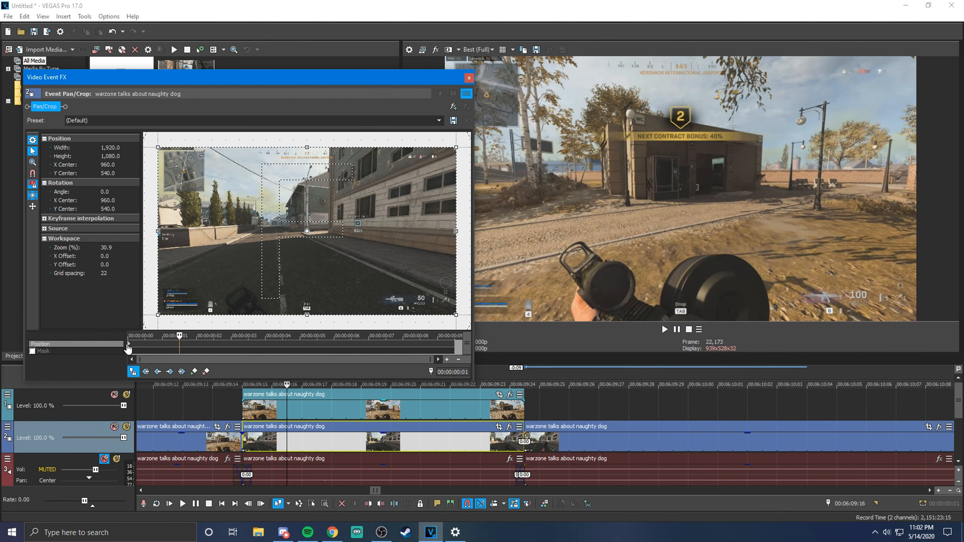
click(129, 346)
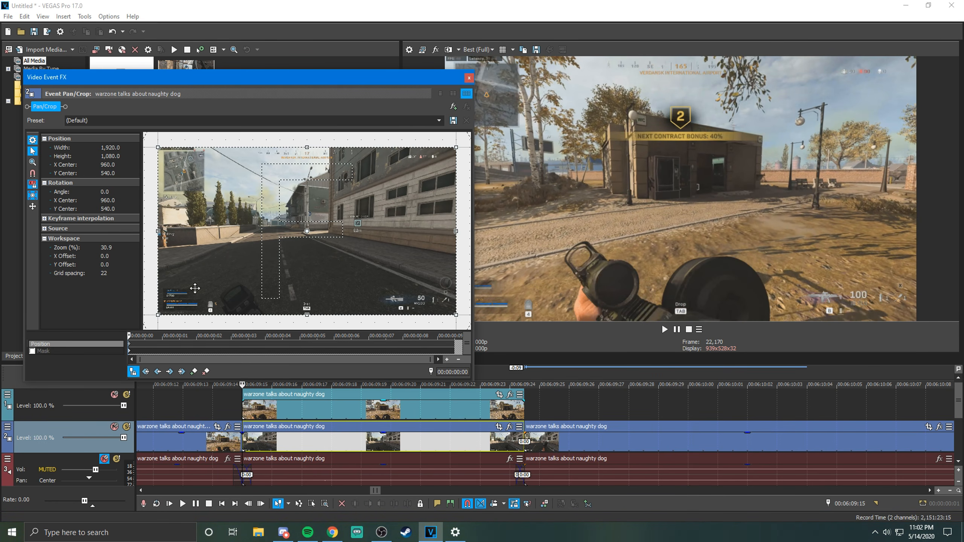
drag(258, 225, 471, 218)
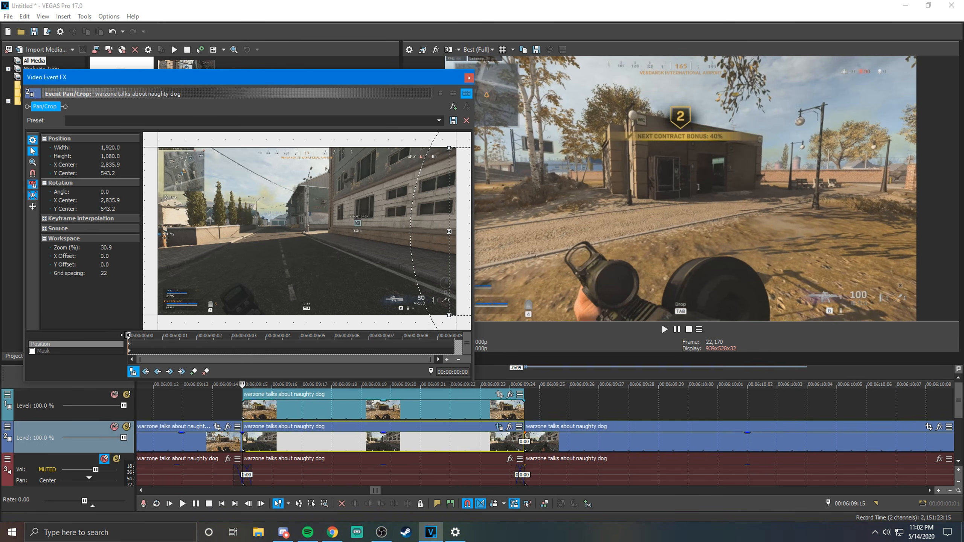
Step: Restore the lower clip's default framing at 00:00:00:09, check its start position, and close Pan/Crop
drag(126, 335, 461, 335)
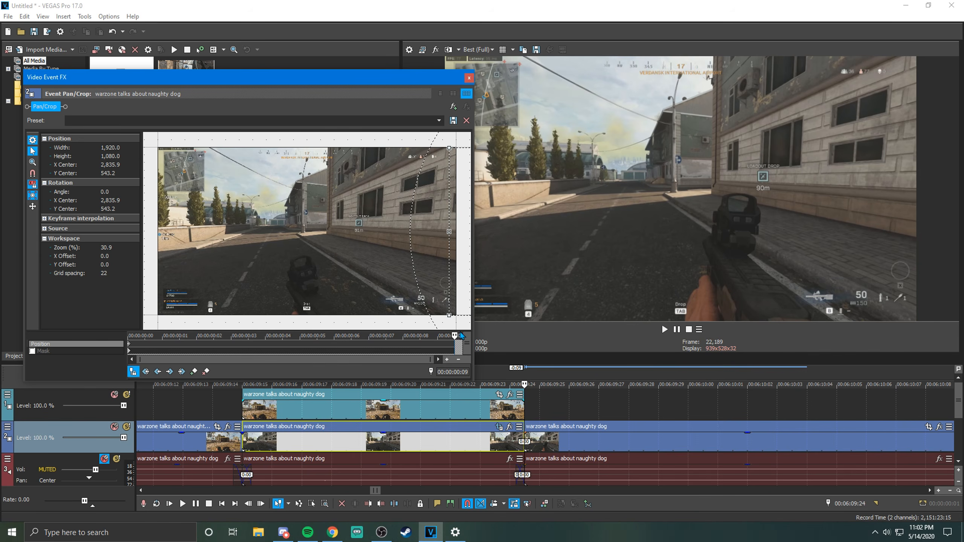
right_click(319, 221)
click(335, 229)
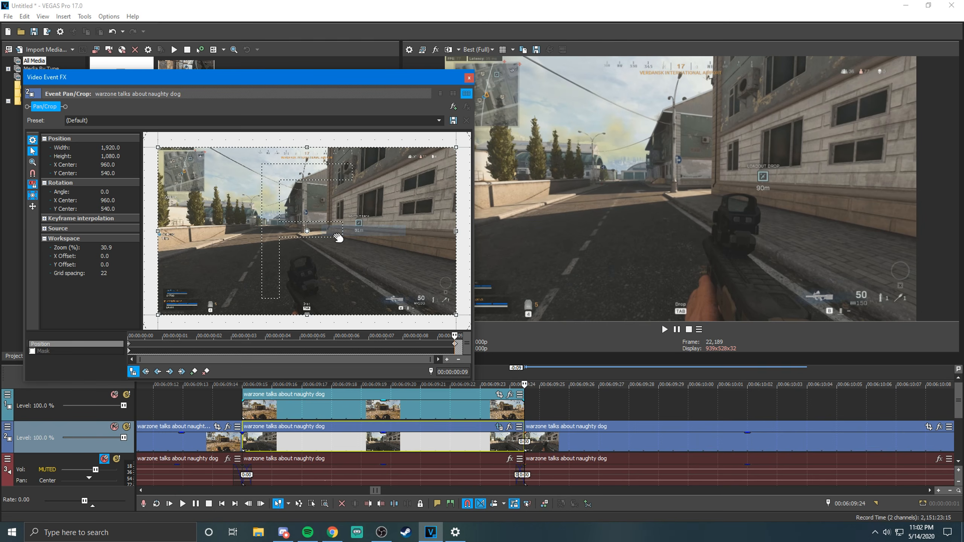
drag(452, 336, 125, 319)
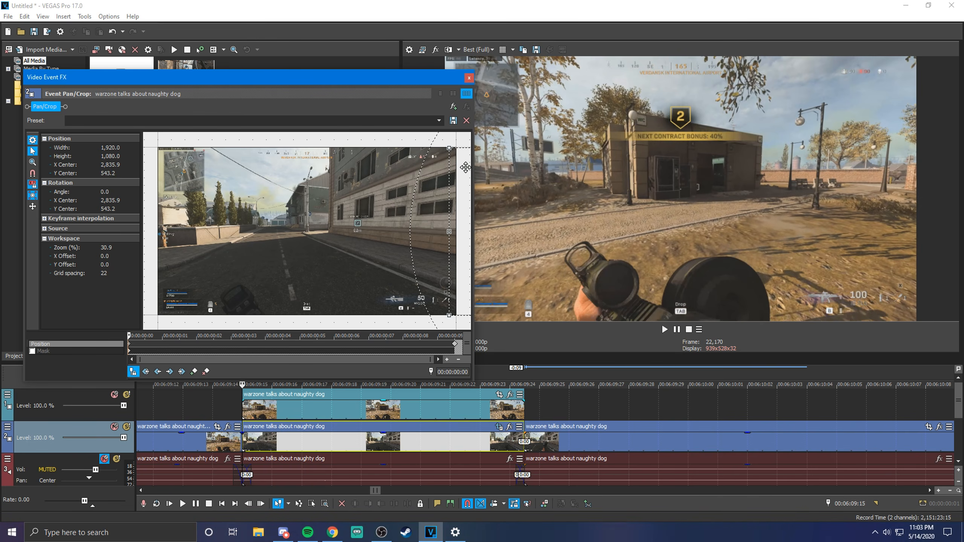
drag(127, 334, 83, 318)
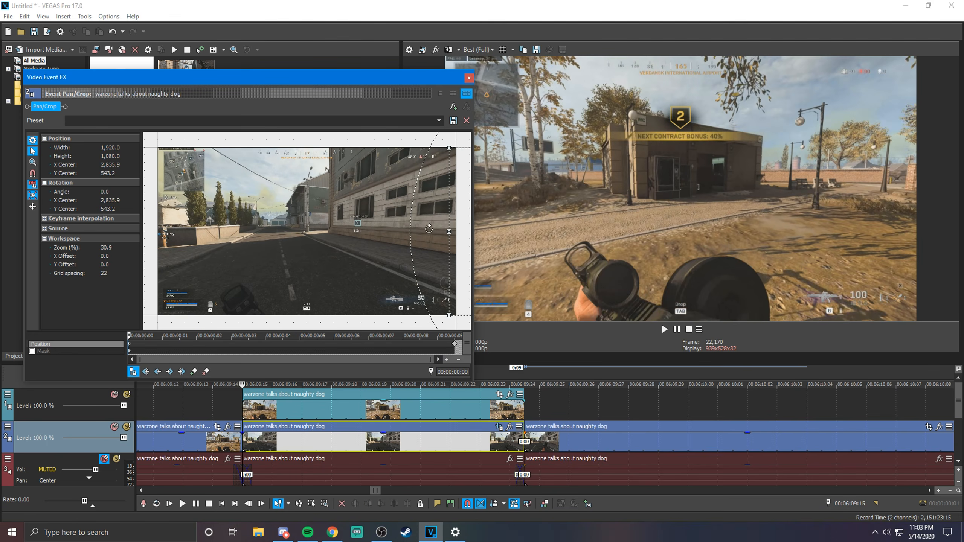
click(469, 78)
Step: In the upper short clip's Pan/Crop, shift the frame sideways to X Center -915.9 at 00:00:00:09
click(364, 408)
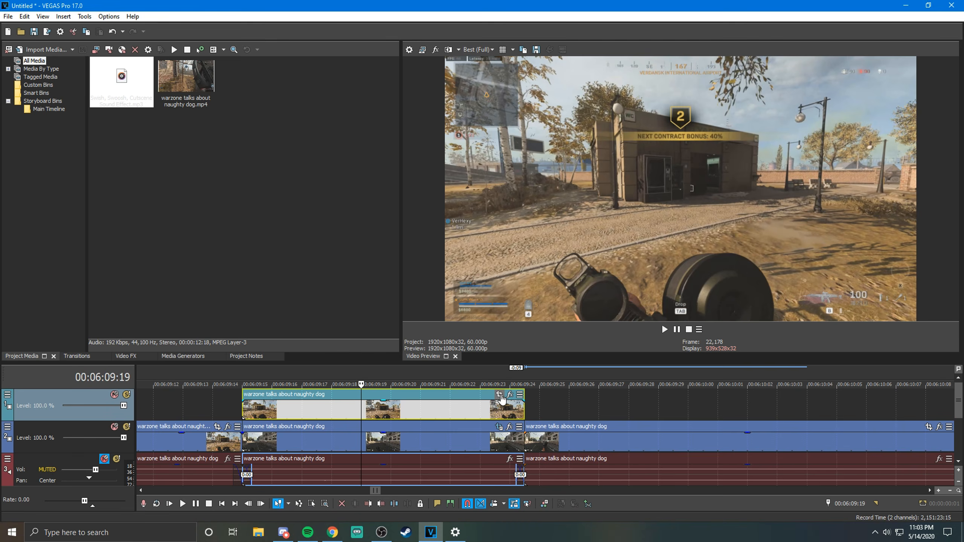
click(499, 395)
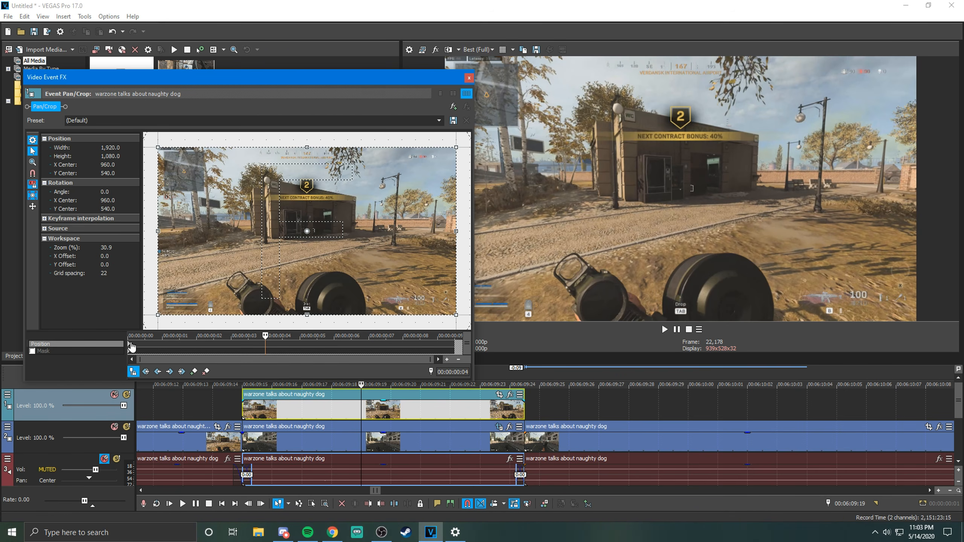
click(132, 345)
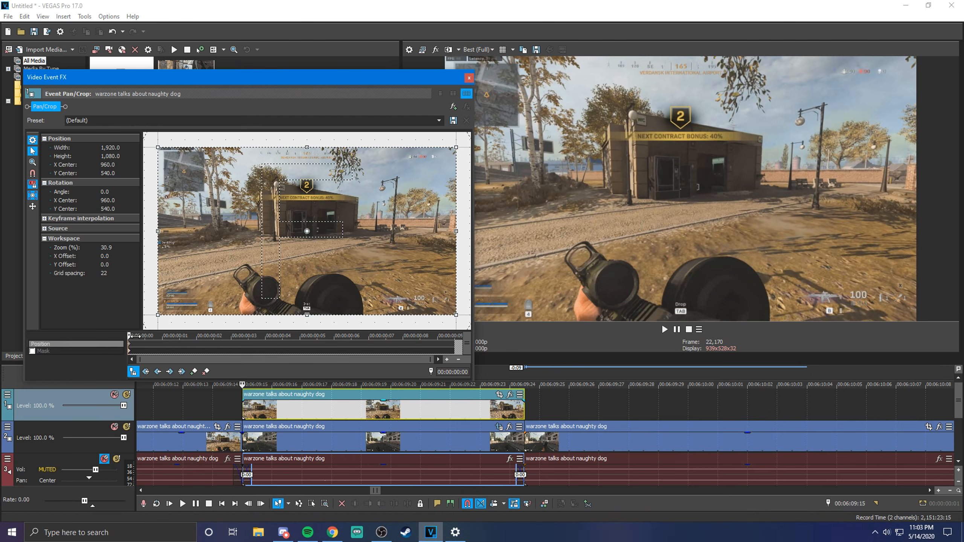
drag(129, 336, 455, 336)
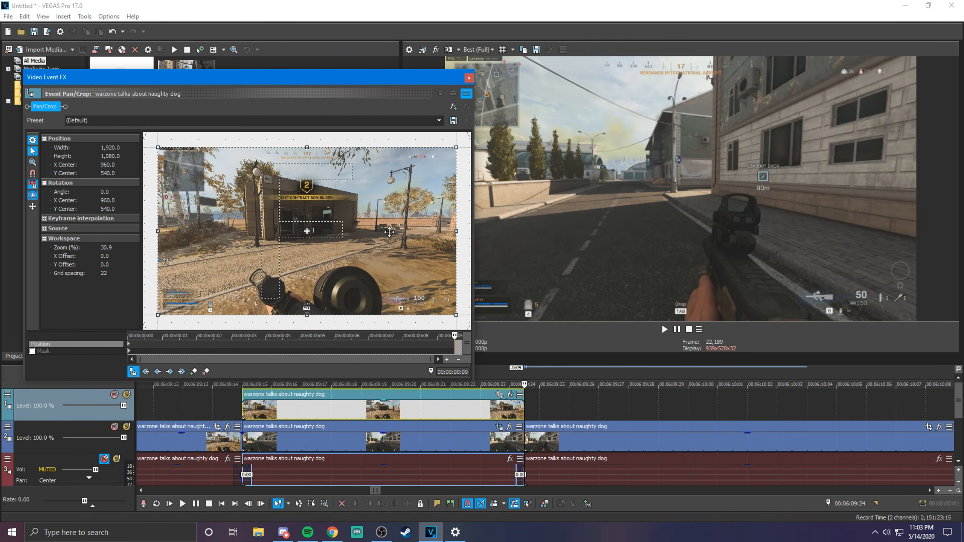
drag(379, 239, 98, 232)
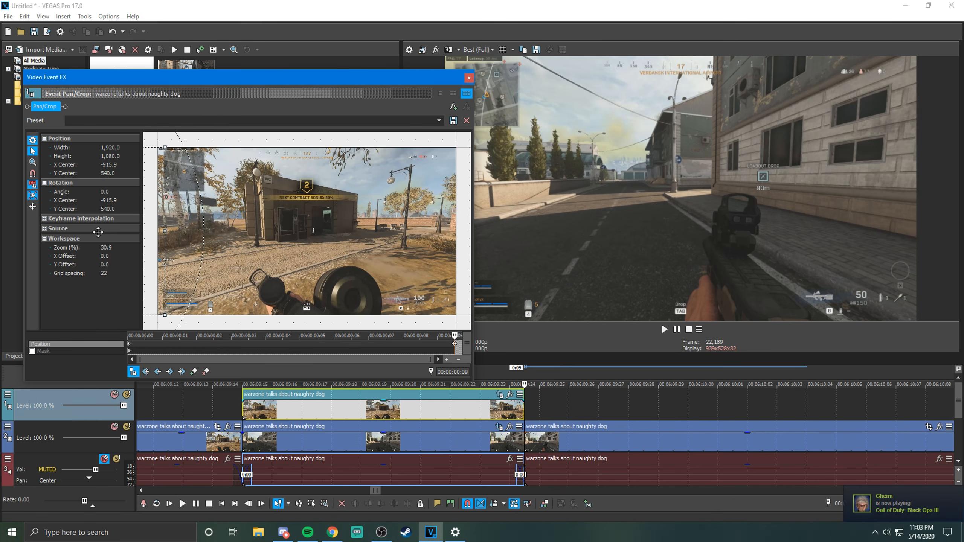
Step: Scrub through the upper clip's pan, close Pan/Crop, and check the combined slide mid-transition at 00:06:09:19
drag(454, 335, 129, 335)
drag(309, 81, 214, 73)
drag(38, 327, 360, 327)
click(380, 326)
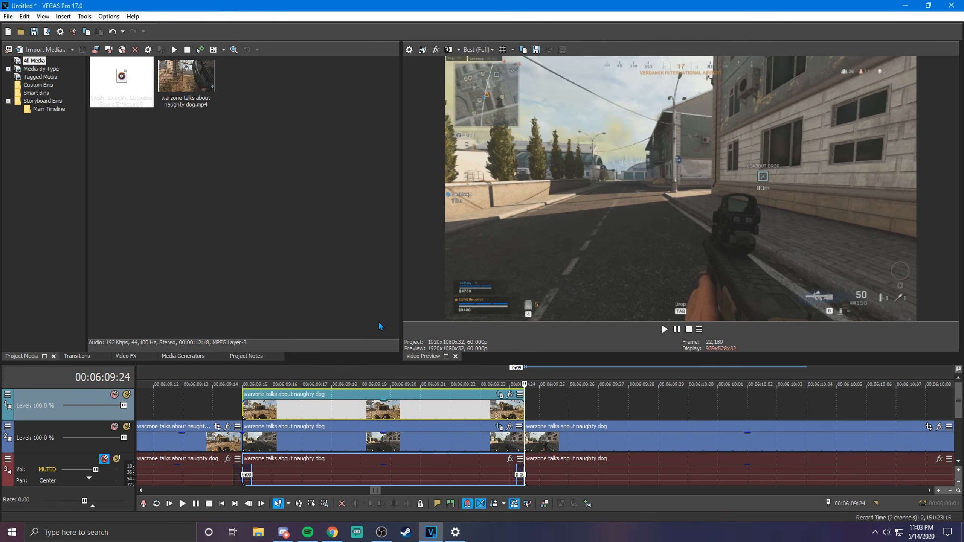
click(361, 417)
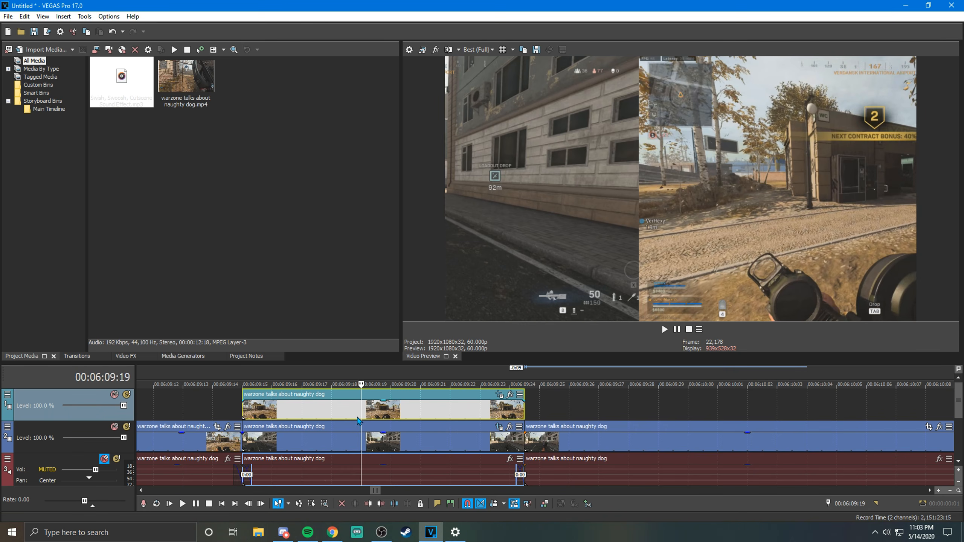
Step: Apply the Gaussian Blur video effect with the Medium Blur preset to the upper short clip
click(125, 357)
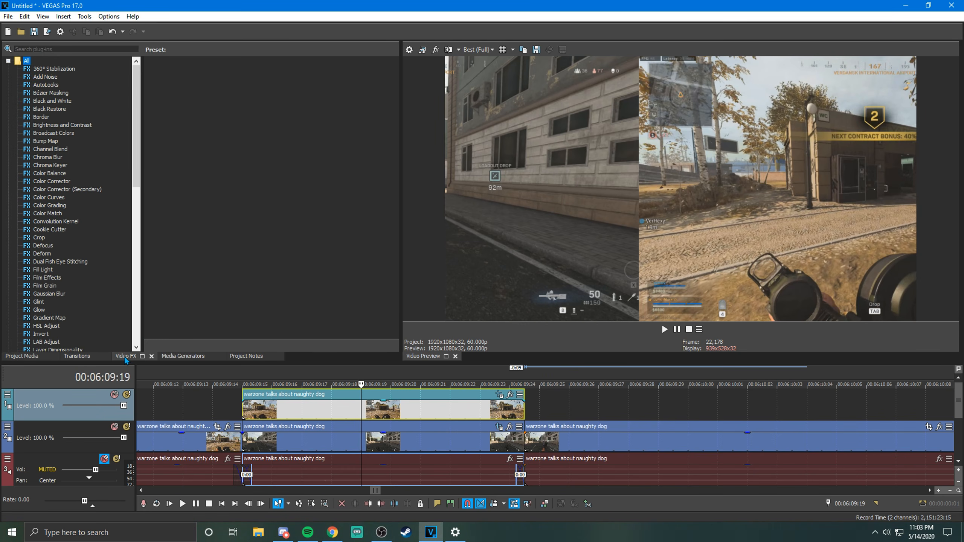
drag(137, 170, 143, 228)
click(46, 157)
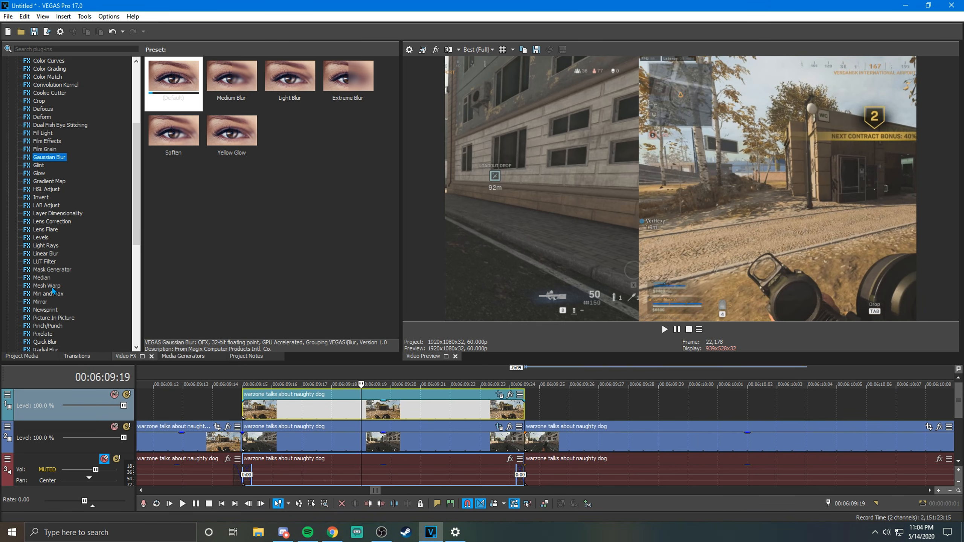
scroll(52, 290, down, 1)
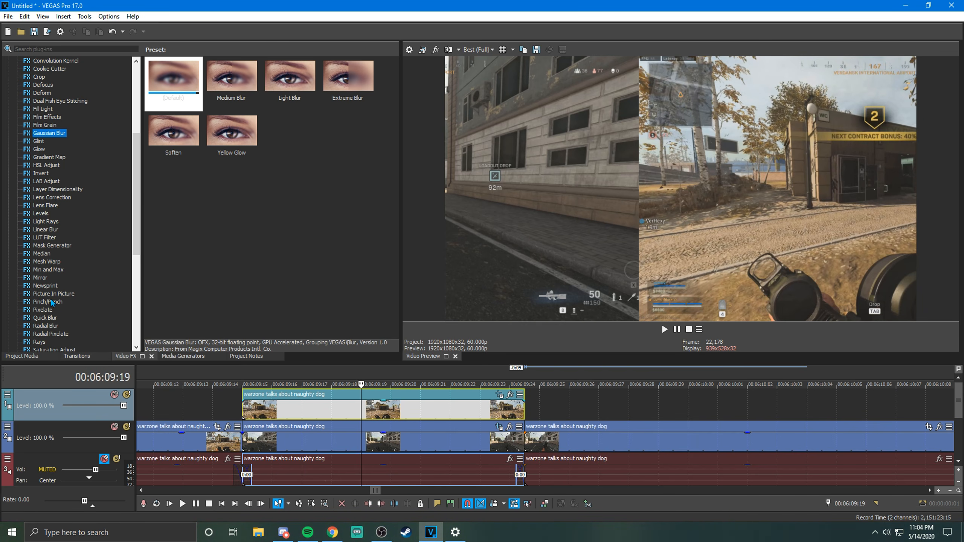
scroll(58, 216, up, 1)
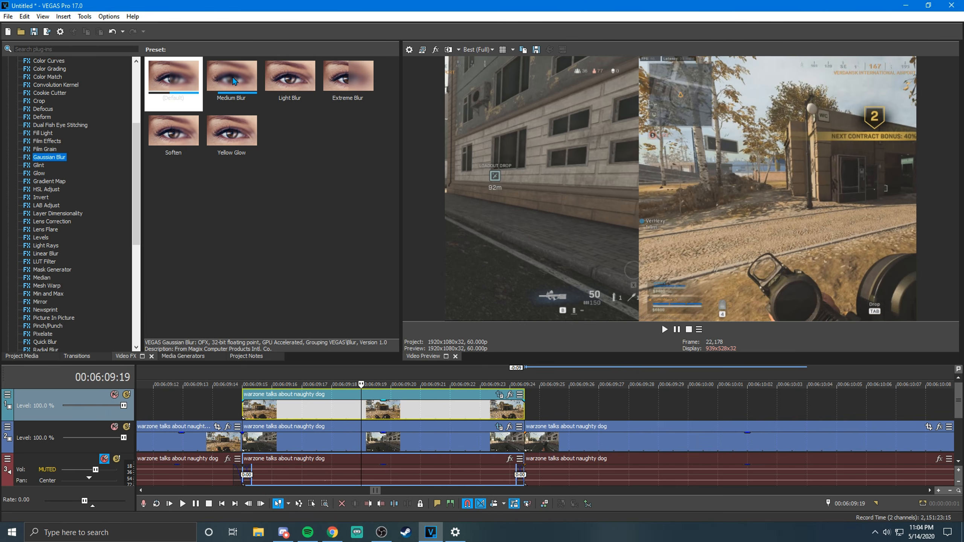
drag(234, 79, 258, 125)
drag(333, 346, 349, 408)
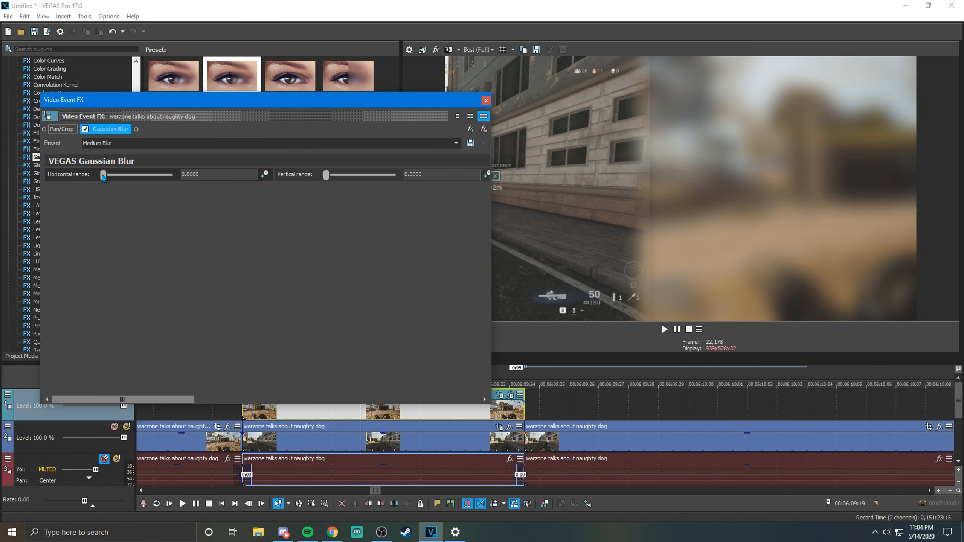
Step: Set the upper clip's Gaussian Blur horizontal and vertical ranges to 0.0000 and widen the effect window
drag(103, 176, 102, 175)
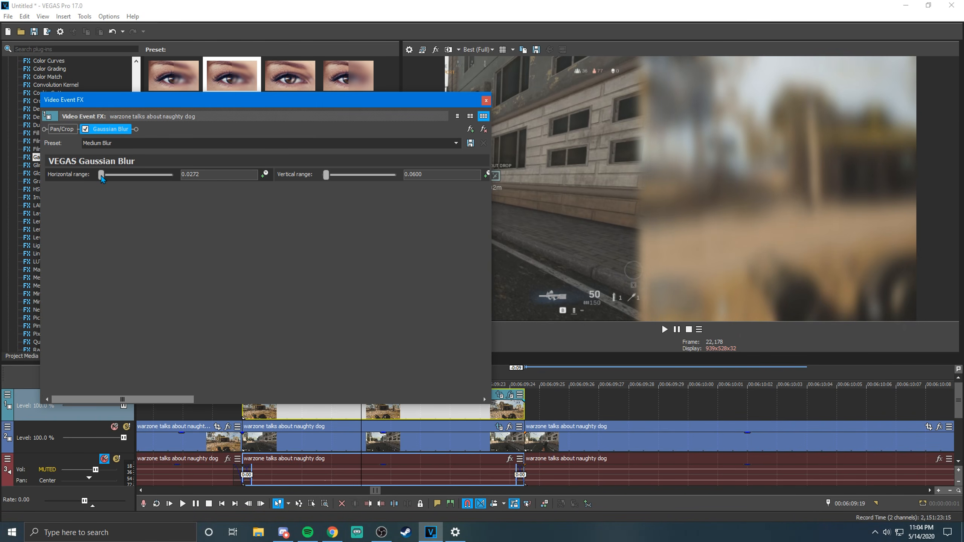
mouse_move(325, 177)
mouse_down()
mouse_move(333, 184)
mouse_move(322, 184)
mouse_up()
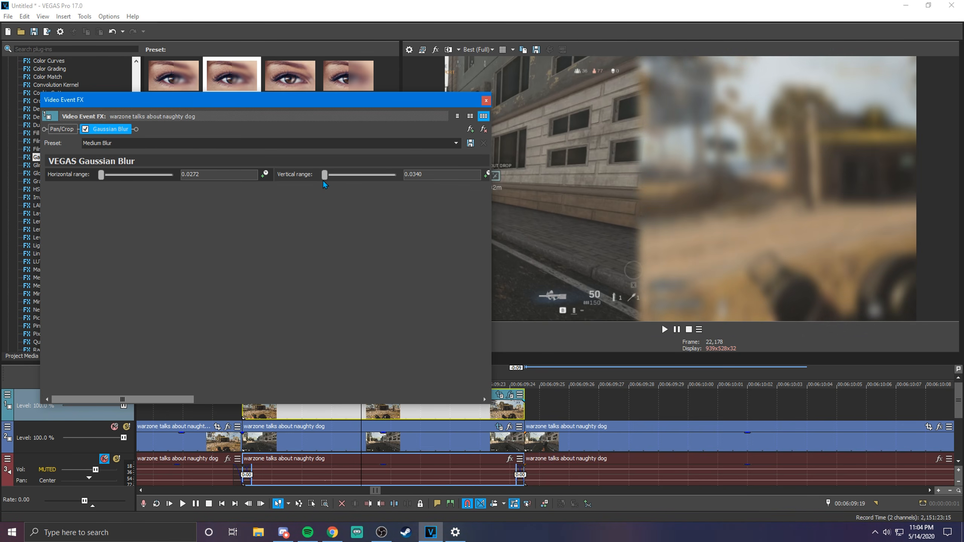
drag(100, 176, 70, 180)
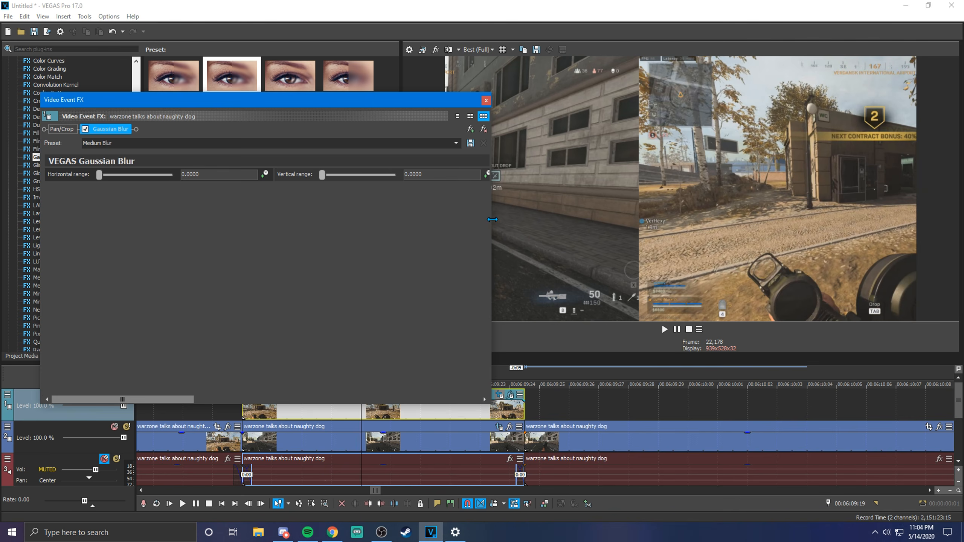
drag(491, 218, 553, 219)
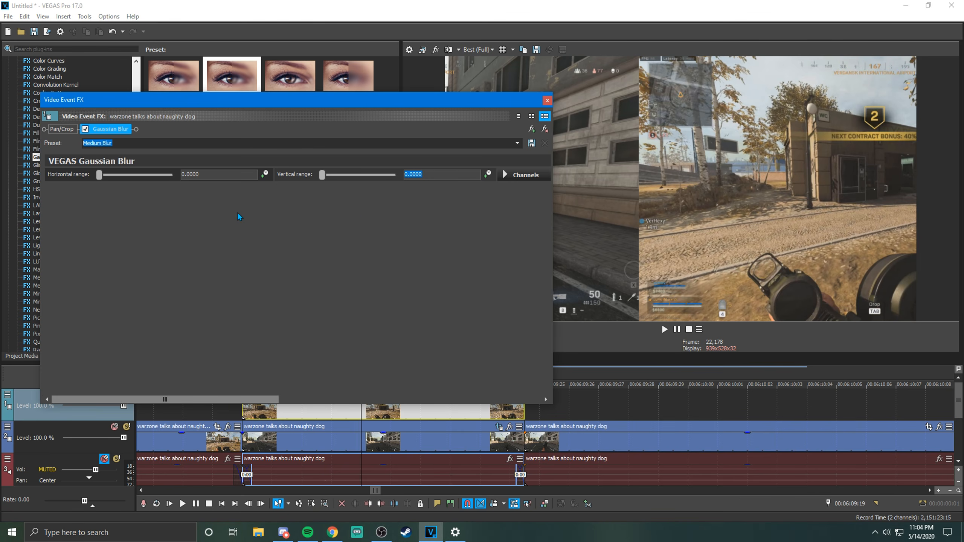
drag(322, 175, 242, 186)
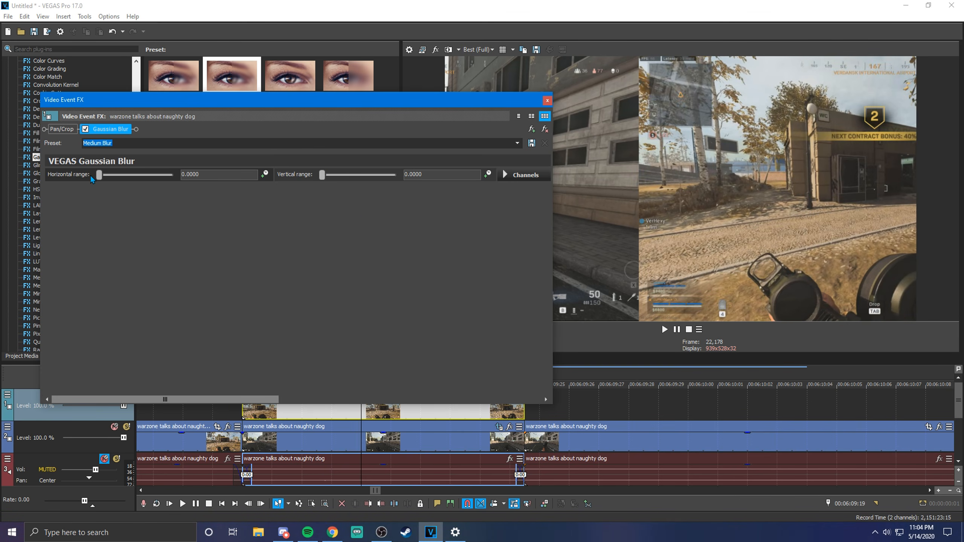
drag(100, 176, 77, 179)
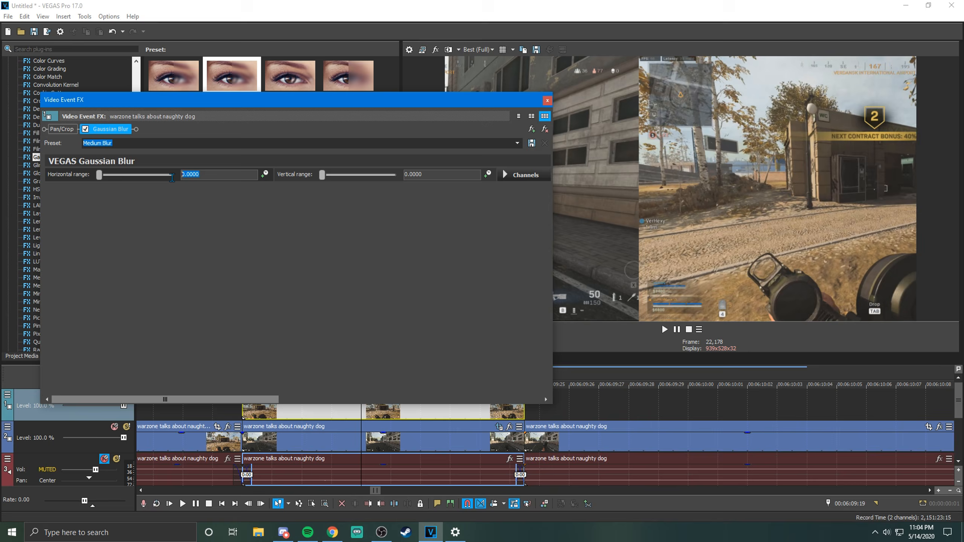
Step: Animate the upper clip's horizontal blur range from 0 at the start to 0.1905 at 00:00:00:09, then close the effect window
click(265, 175)
click(144, 329)
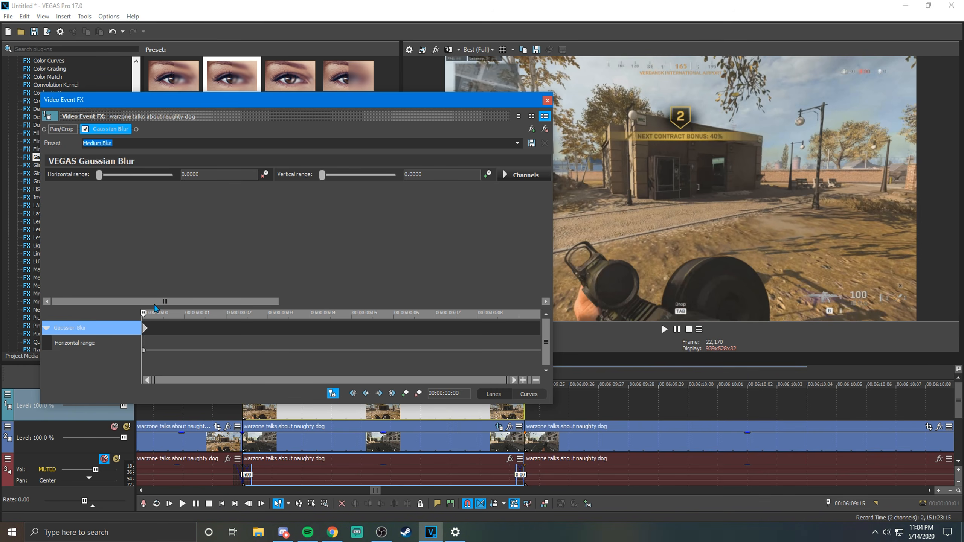
drag(145, 315, 540, 314)
drag(99, 176, 114, 182)
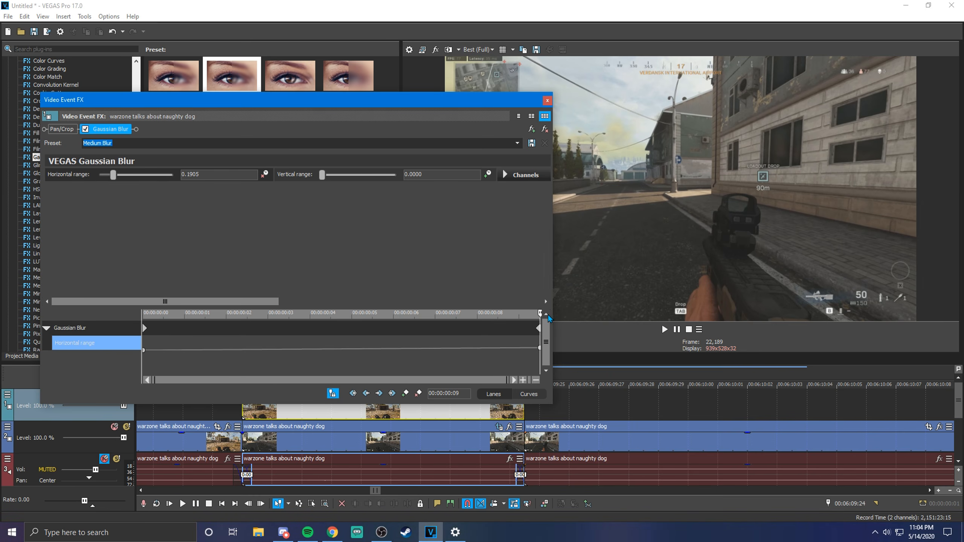
mouse_move(541, 314)
mouse_down()
mouse_move(206, 314)
mouse_move(540, 328)
mouse_up()
drag(539, 330, 131, 301)
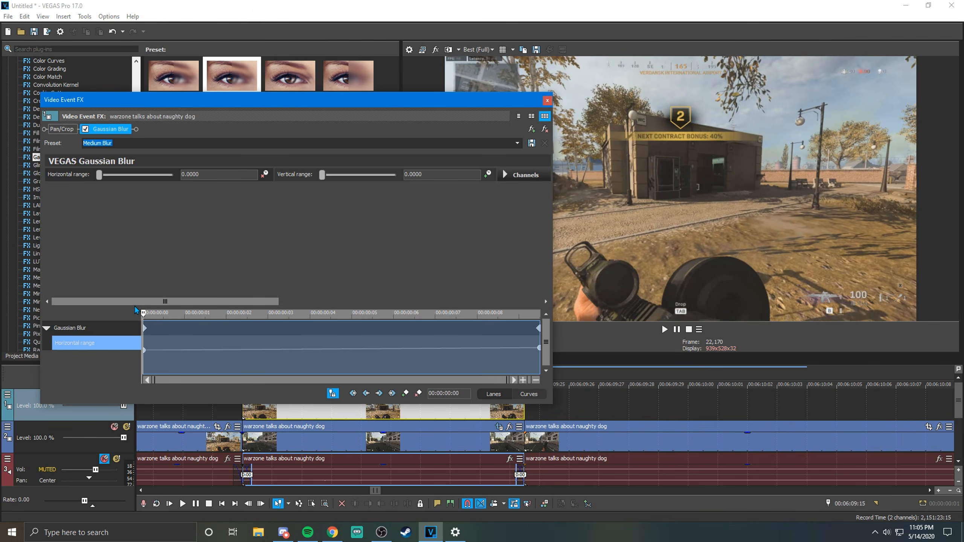
drag(143, 312, 539, 333)
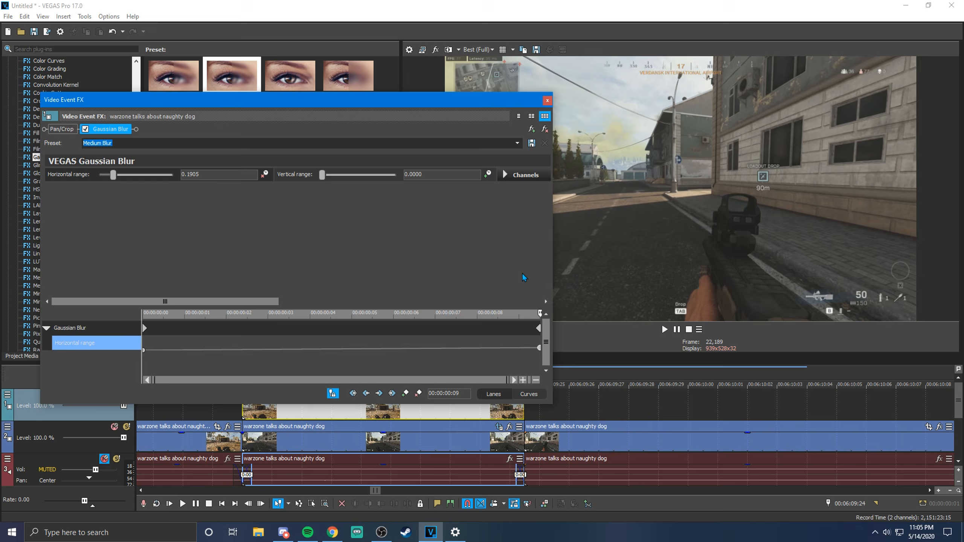
click(548, 101)
Step: Apply Gaussian Blur with the Medium Blur preset to the lower short clip and set both blur ranges to 0.0000
click(362, 441)
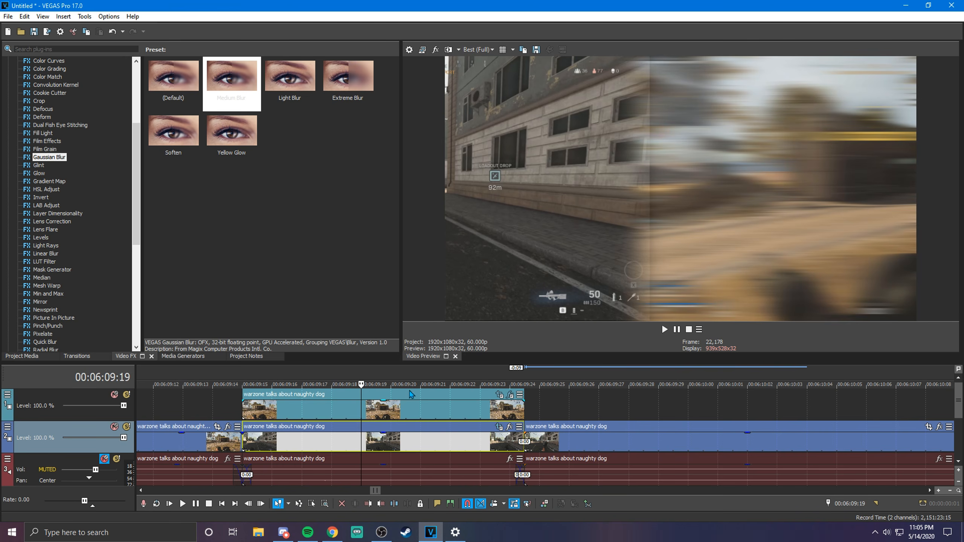
drag(230, 76, 381, 446)
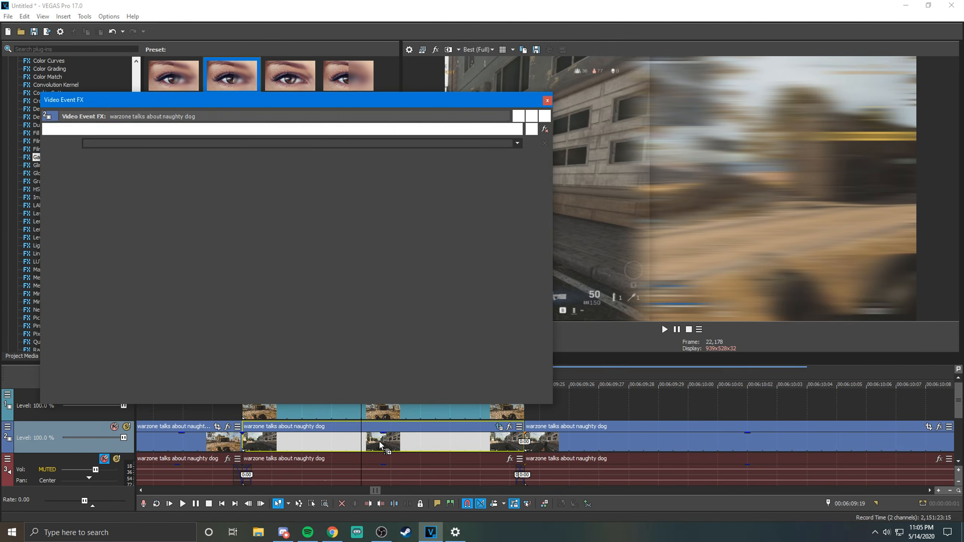
drag(102, 177, 95, 177)
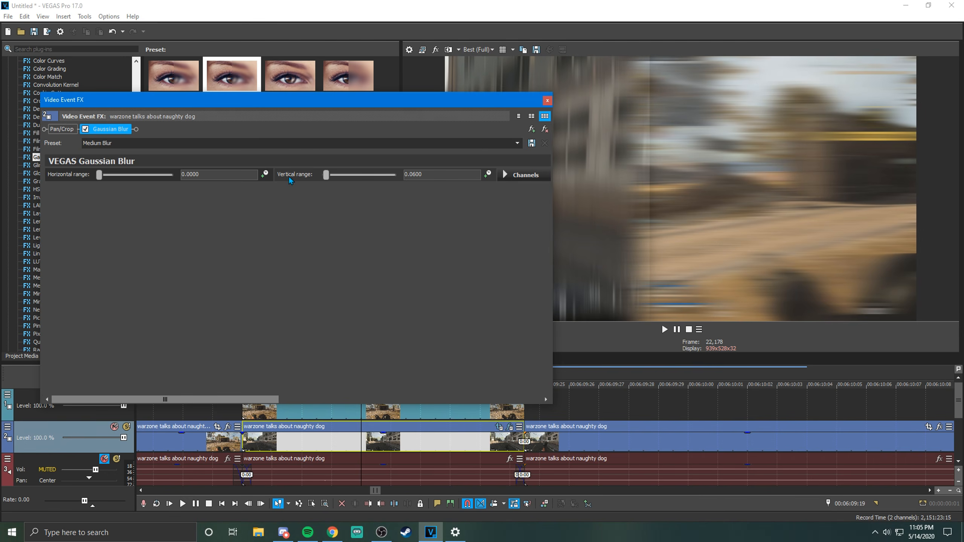
drag(326, 177, 296, 178)
Step: Animate the lower clip's horizontal blur range from 0.1973 at the start to 0 at 00:00:00:09, then close the effect window
click(266, 174)
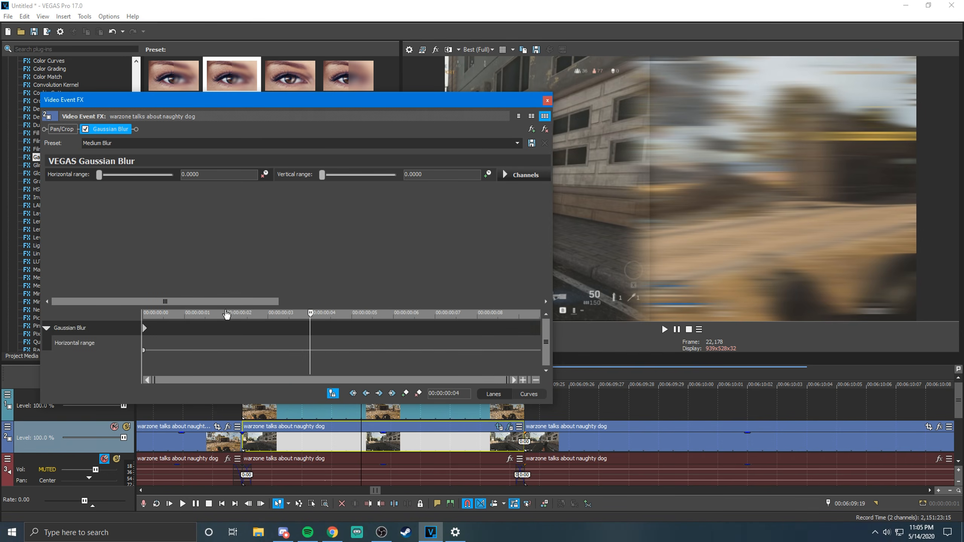
click(147, 331)
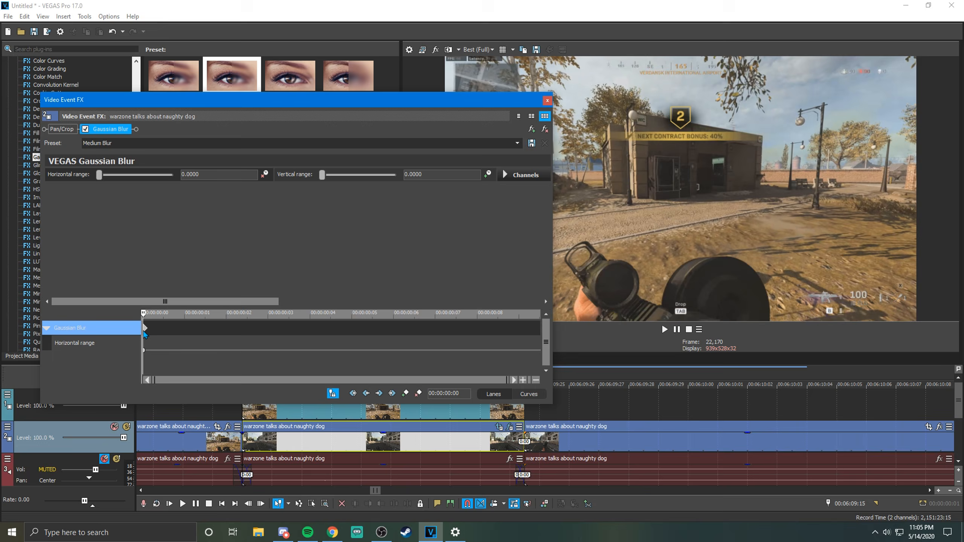
drag(99, 176, 115, 178)
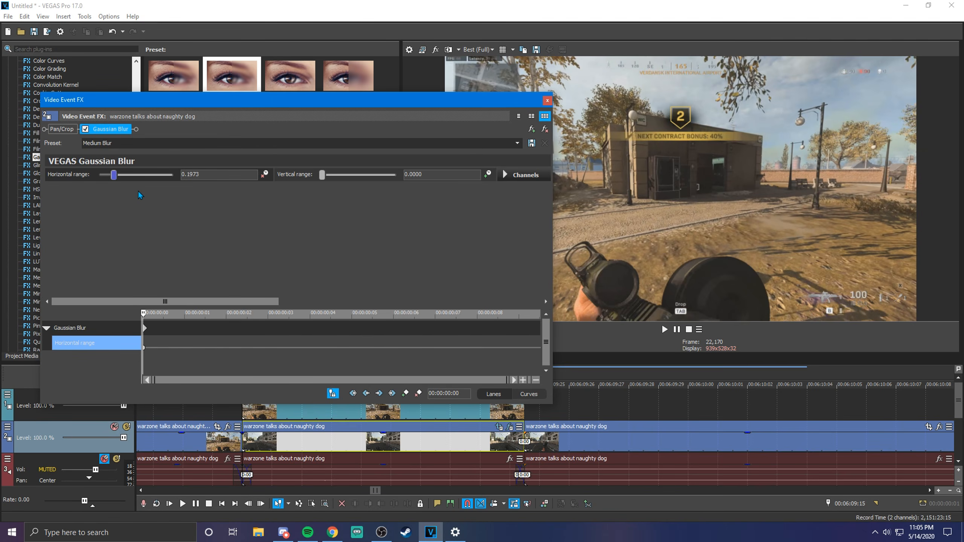
drag(143, 313, 541, 326)
drag(114, 176, 51, 176)
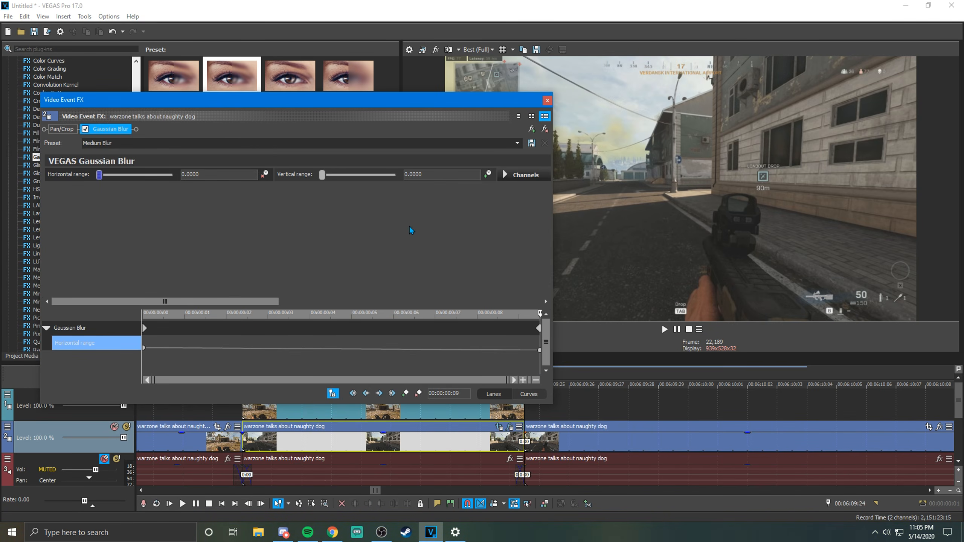
click(547, 100)
Step: Step frame by frame from 00:06:09:15 through the blurred slide transition to examine its motion
click(244, 410)
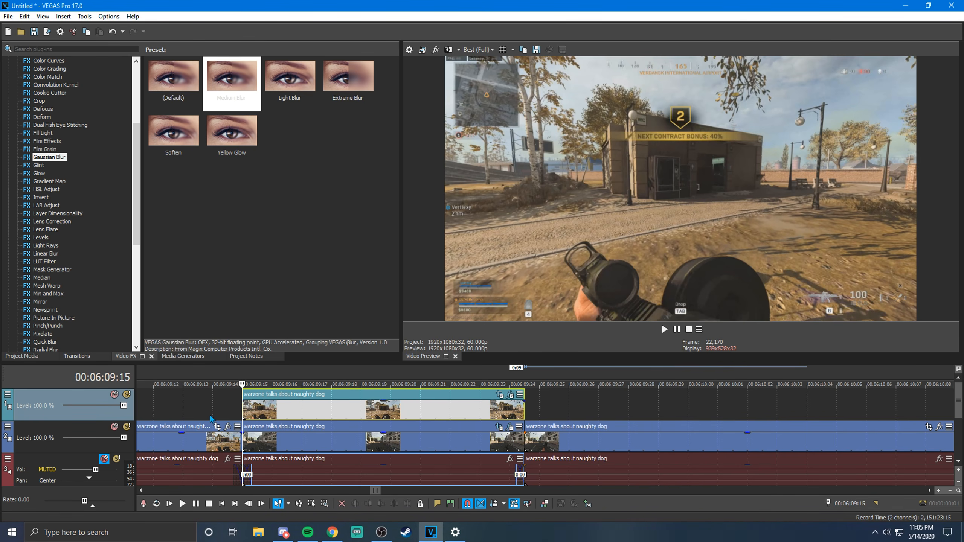
key(Right)
key(Right)
key(Right)
key(Right)
key(Right)
key(Right)
key(Right)
key(Right)
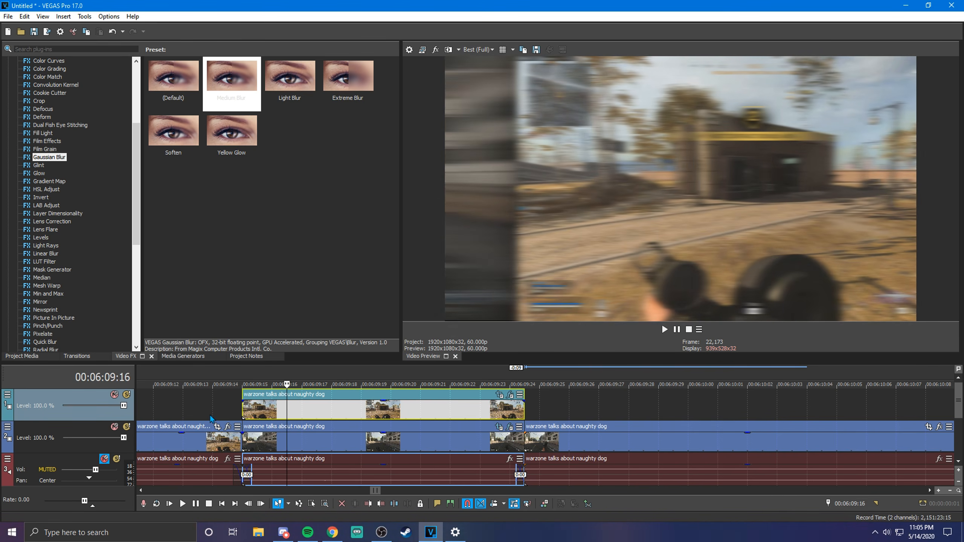
key(Right)
key(Right)
key(Right)
key(Right)
key(Right)
key(Right)
key(Right)
key(Right)
key(Right)
key(Right)
key(Right)
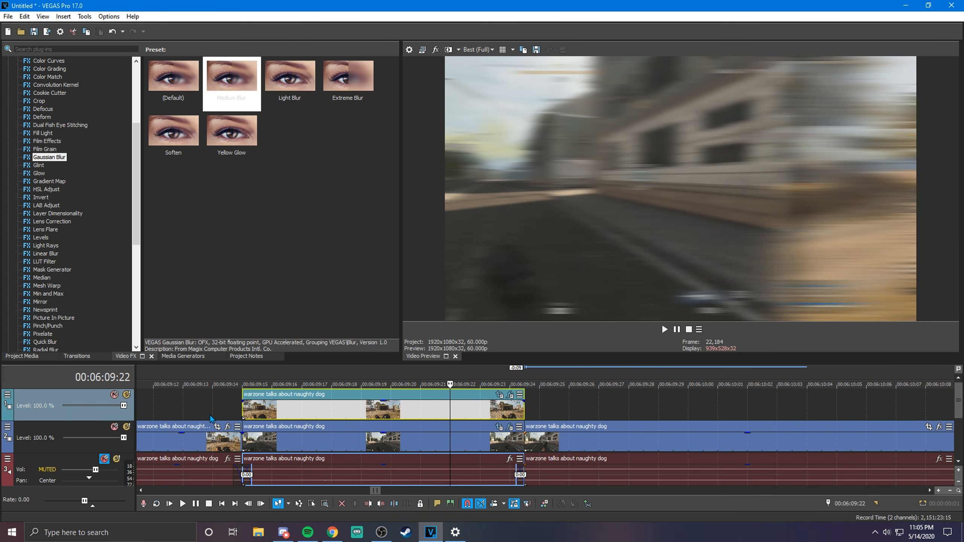
key(Right)
key(Right)
key(Right)
key(Right)
key(Right)
key(Right)
key(Right)
key(Right)
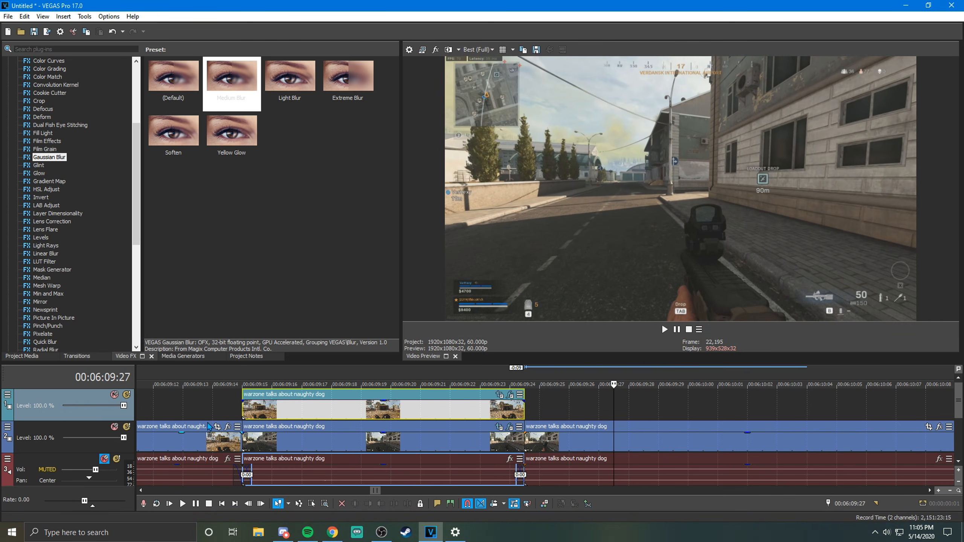
Step: Play the timeline across the slide transition twice, starting shortly before the join each time
click(240, 408)
click(214, 448)
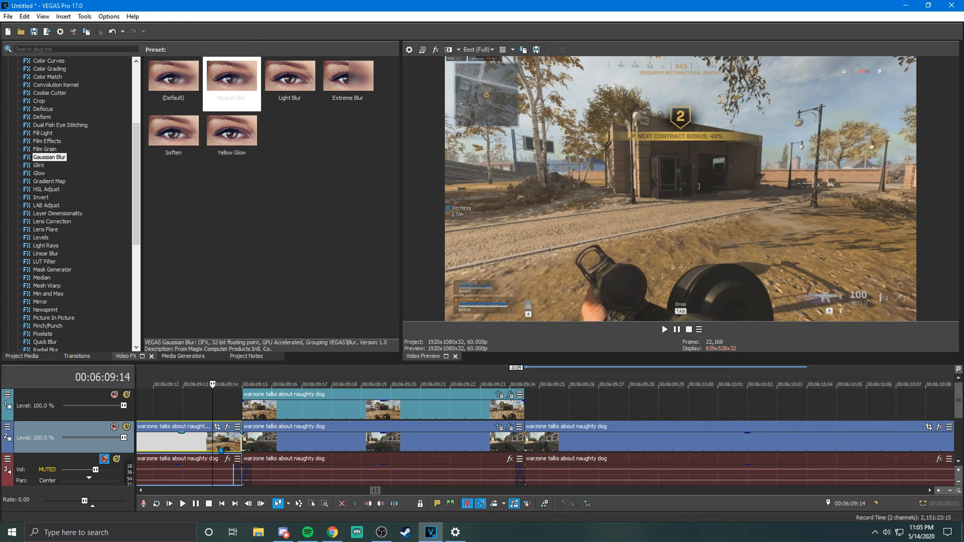
scroll(266, 448, down, 1)
click(519, 447)
click(503, 441)
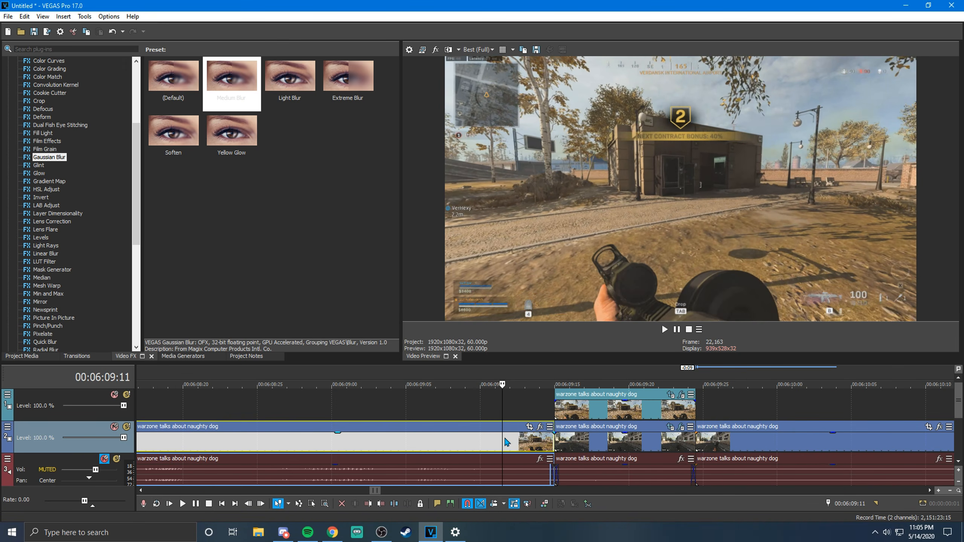
click(182, 503)
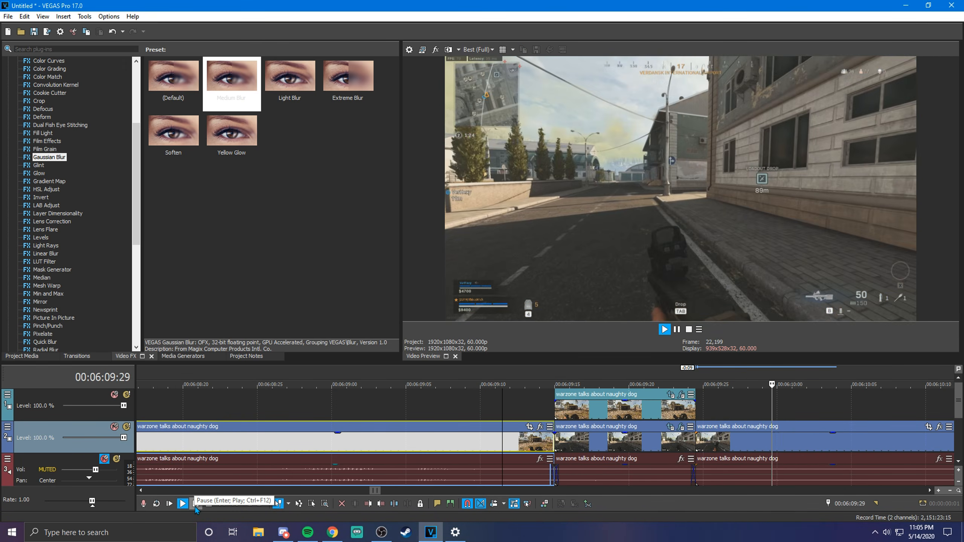
click(391, 452)
click(184, 504)
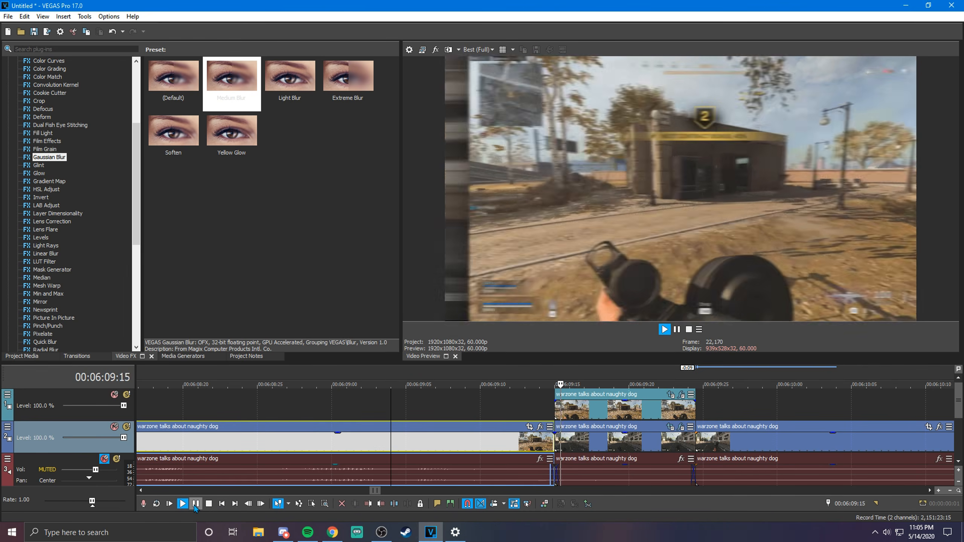
click(195, 504)
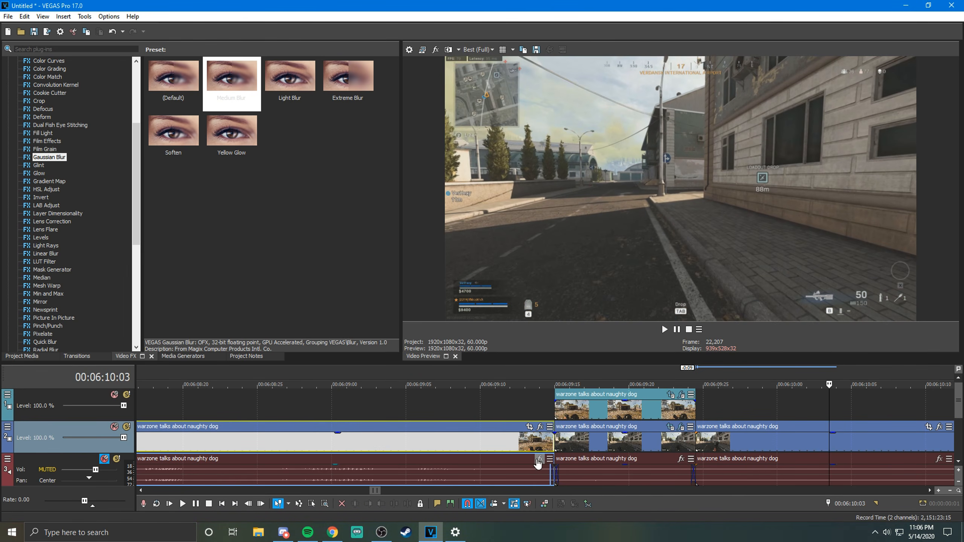
Step: In the upper short clip's Pan/Crop, move the end position keyframe to 00:00:00:05 and shift its X Center to -1,011.4
click(645, 457)
scroll(650, 451, up, 3)
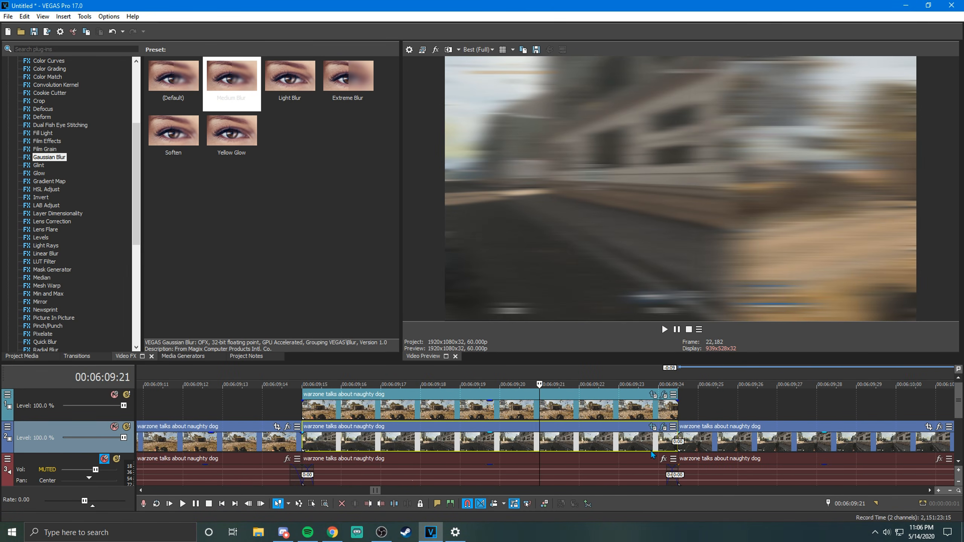
click(321, 417)
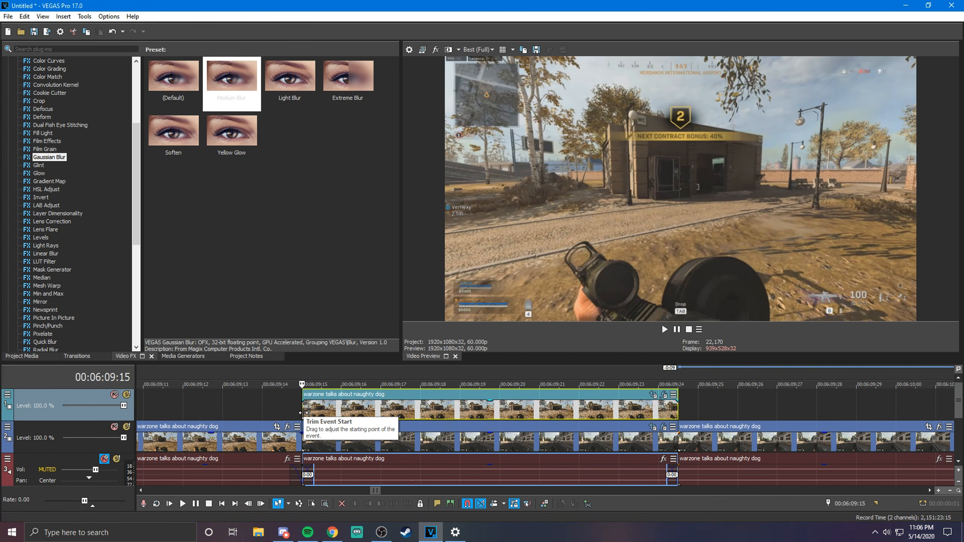
scroll(463, 424, down, 2)
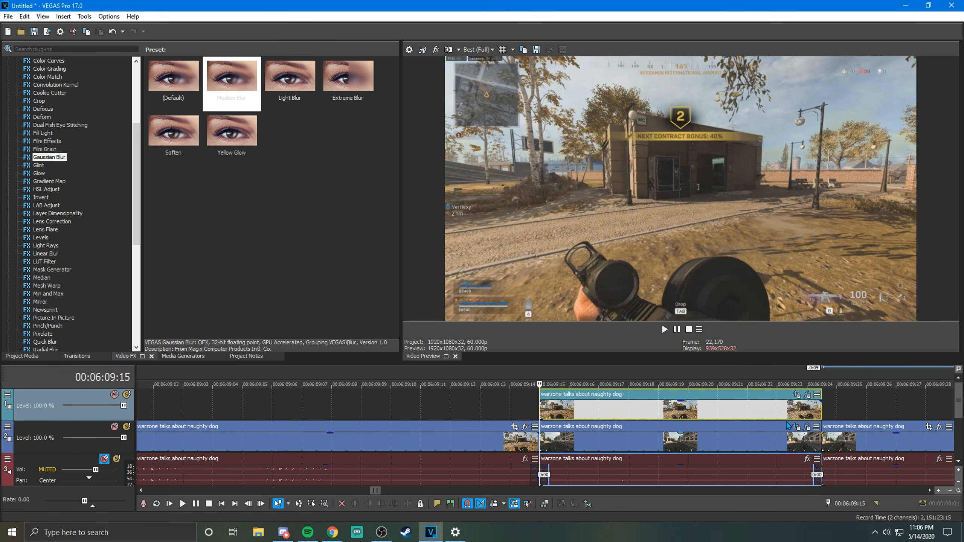
click(797, 396)
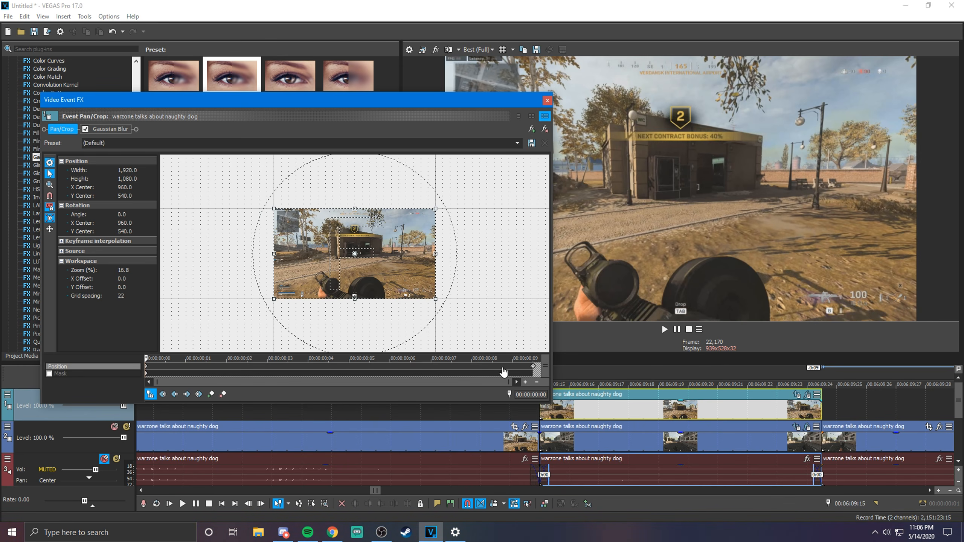
click(534, 367)
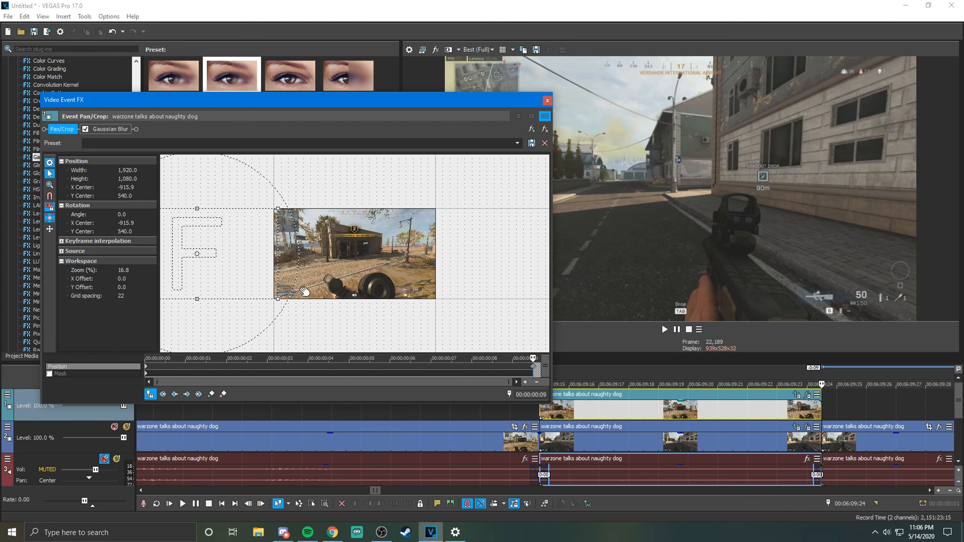
drag(534, 369, 341, 359)
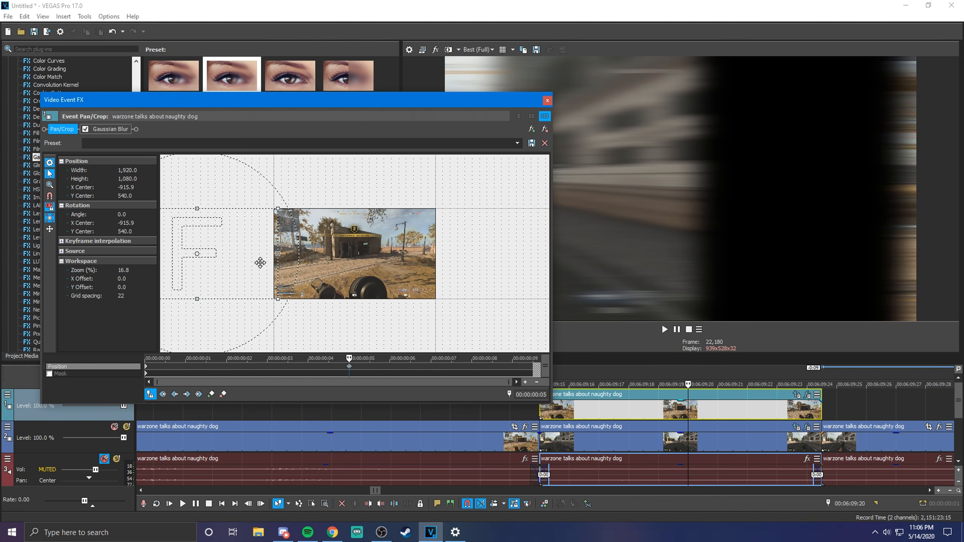
drag(349, 357, 545, 369)
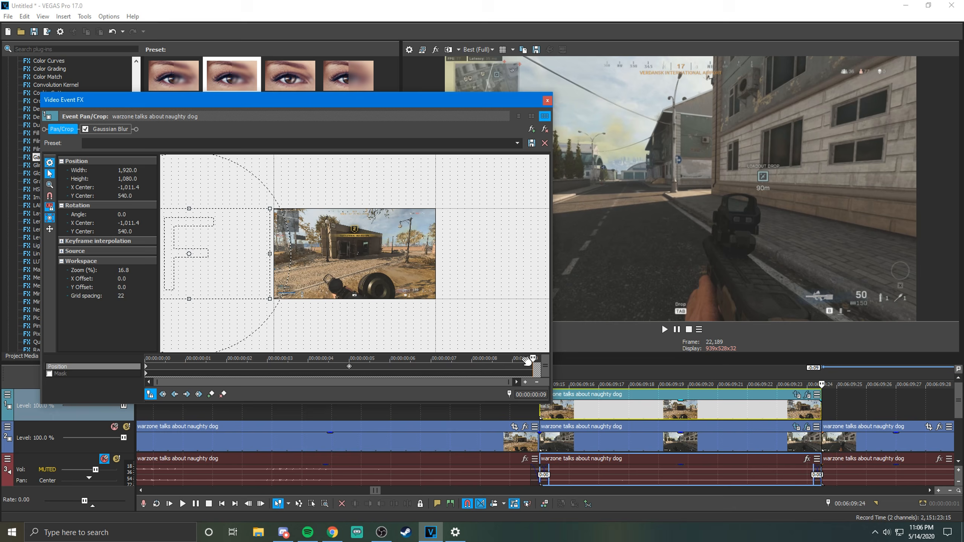
click(547, 100)
Step: In the lower short clip's Pan/Crop, shift the start position to X Center 2,925.4 and move the centred end keyframe to about 00:00:00:05
click(690, 444)
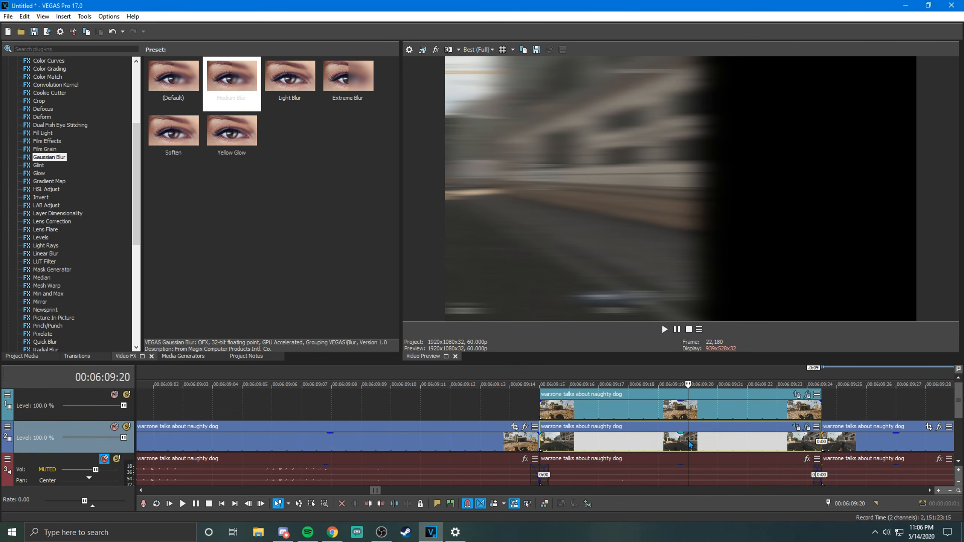
click(796, 429)
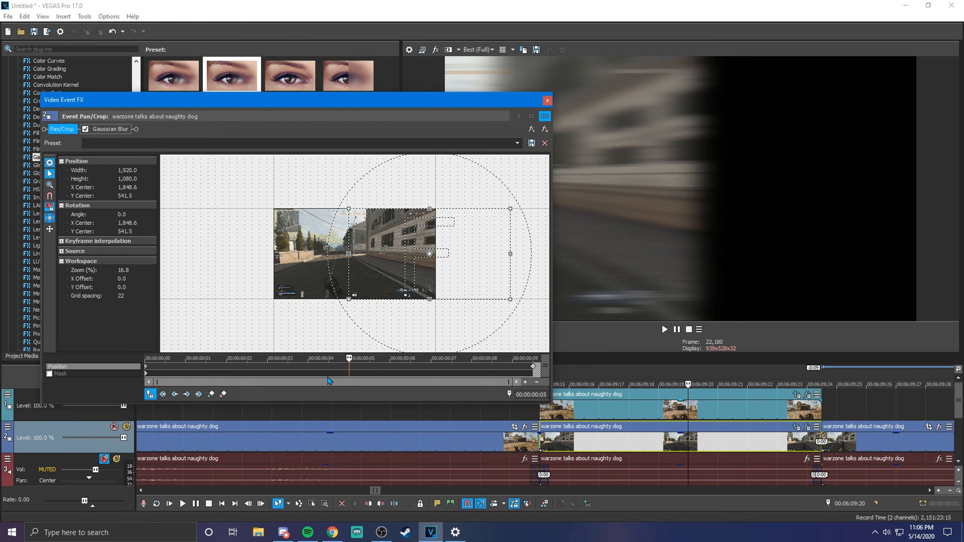
click(146, 369)
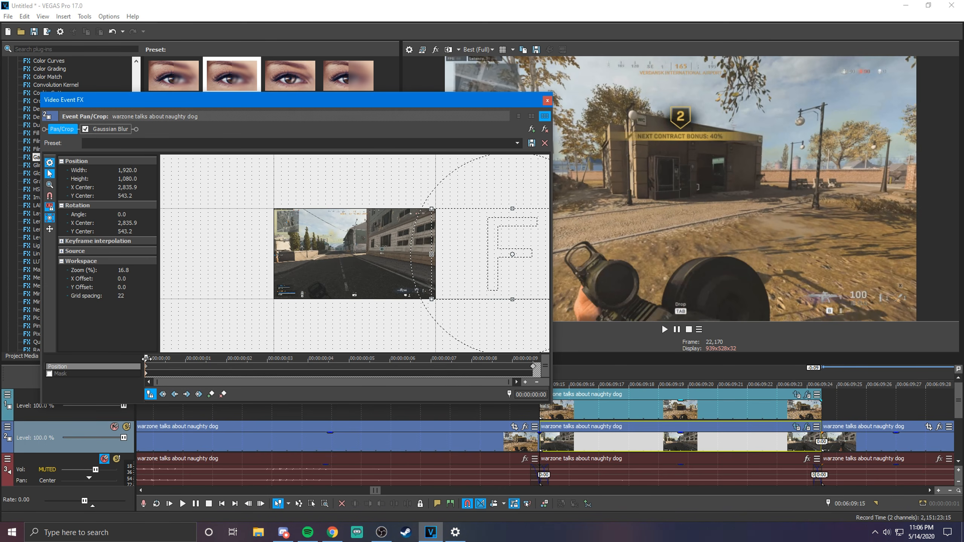
drag(478, 275, 479, 271)
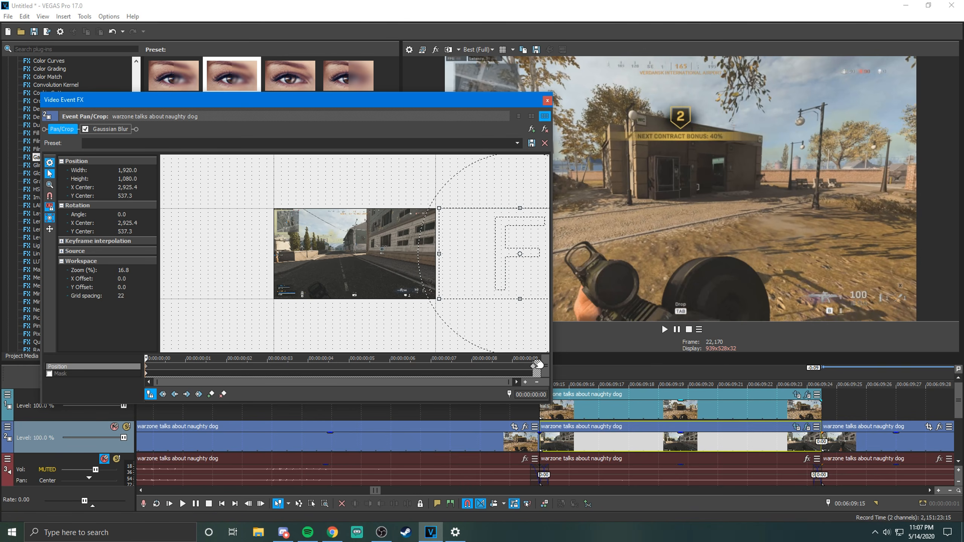
click(534, 368)
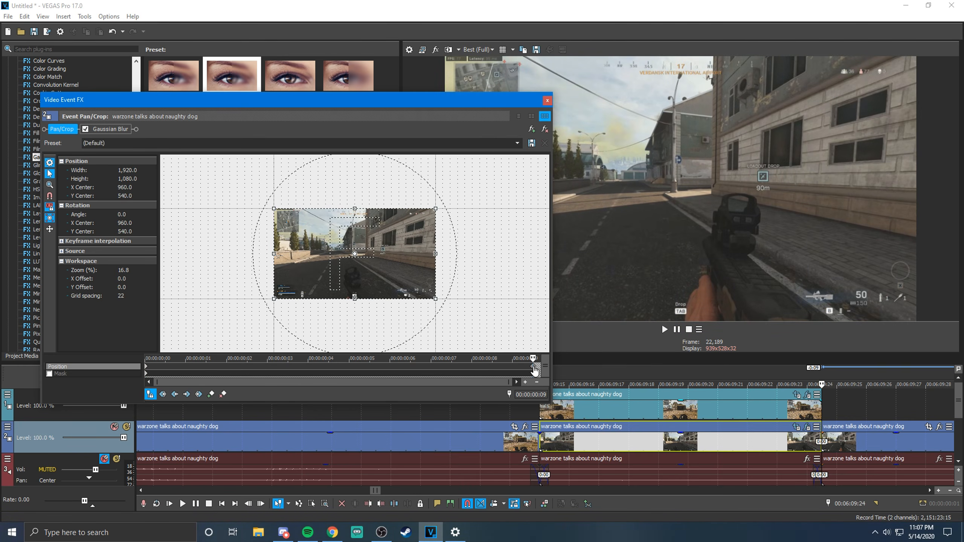
click(350, 367)
drag(337, 359, 464, 366)
click(547, 100)
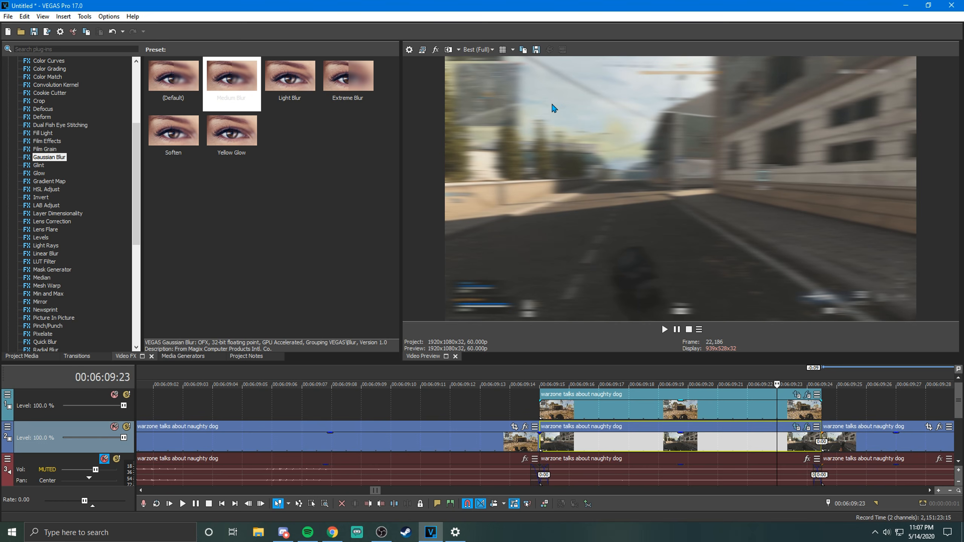
Step: Move the upper clip's peak Gaussian Blur keyframe to 00:00:00:04 and set the horizontal range to 0.0000 at 00:00:00:05
click(808, 396)
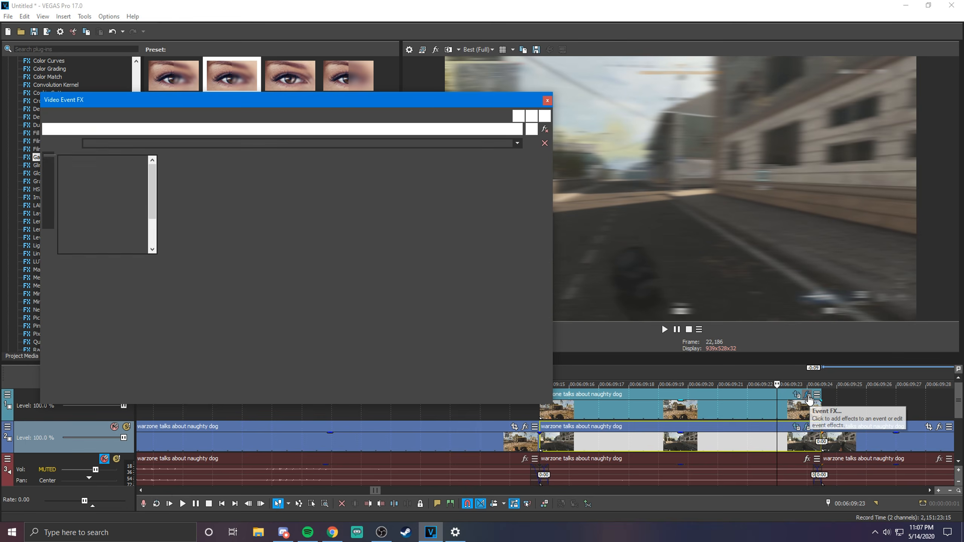
click(145, 328)
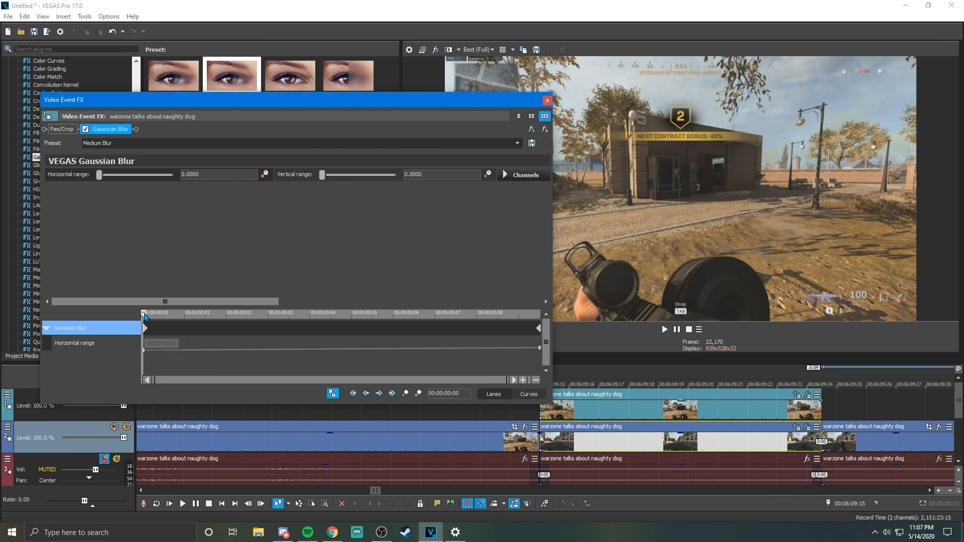
mouse_move(146, 316)
mouse_down()
mouse_move(541, 324)
mouse_move(334, 316)
mouse_up()
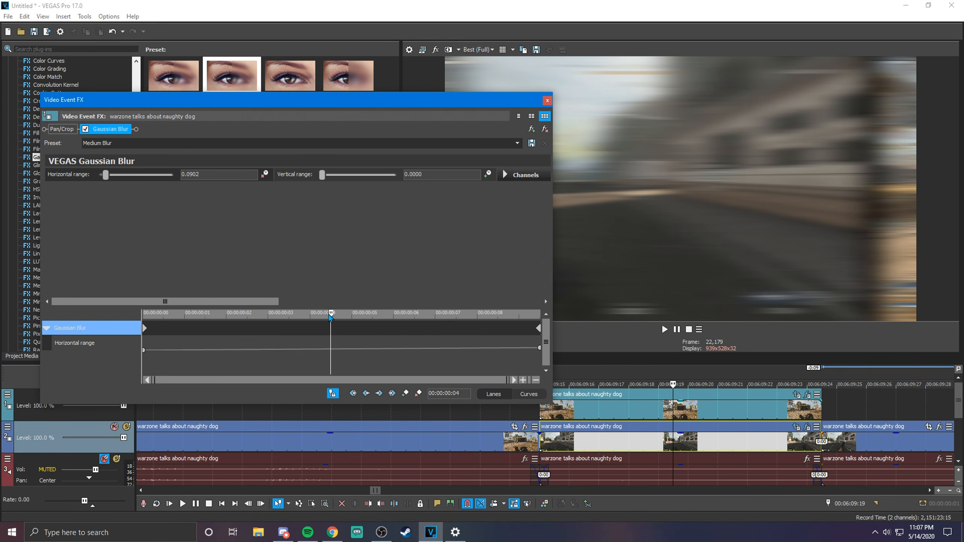
drag(341, 314, 352, 316)
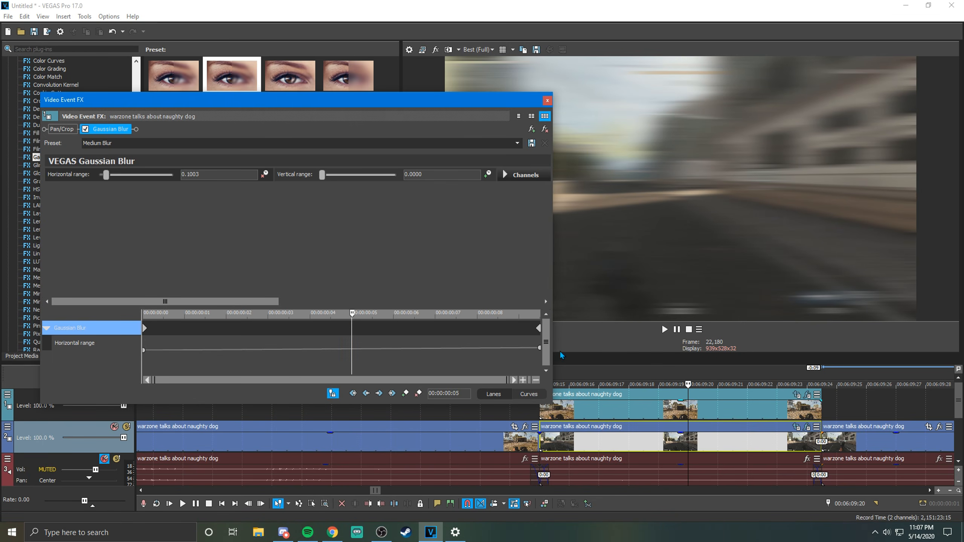
drag(538, 333, 357, 316)
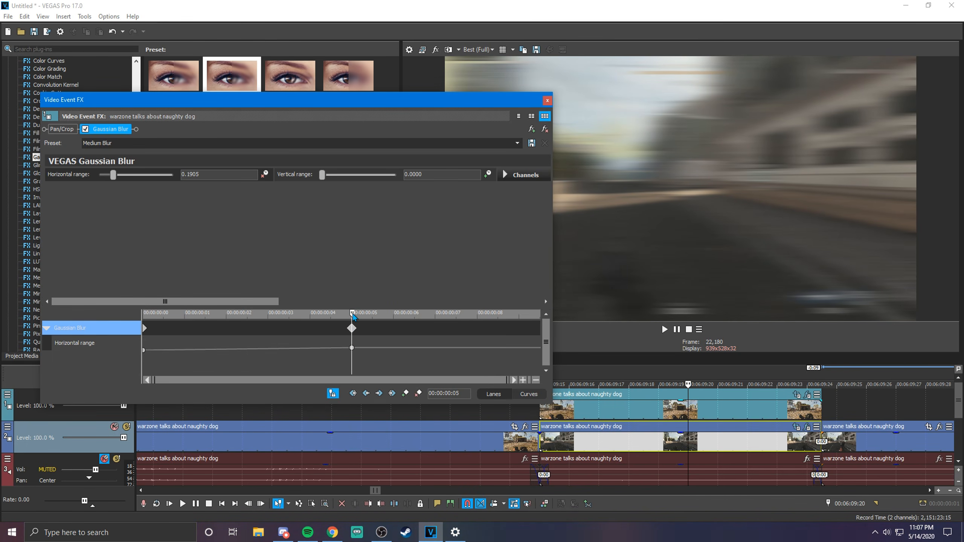
drag(352, 328, 330, 328)
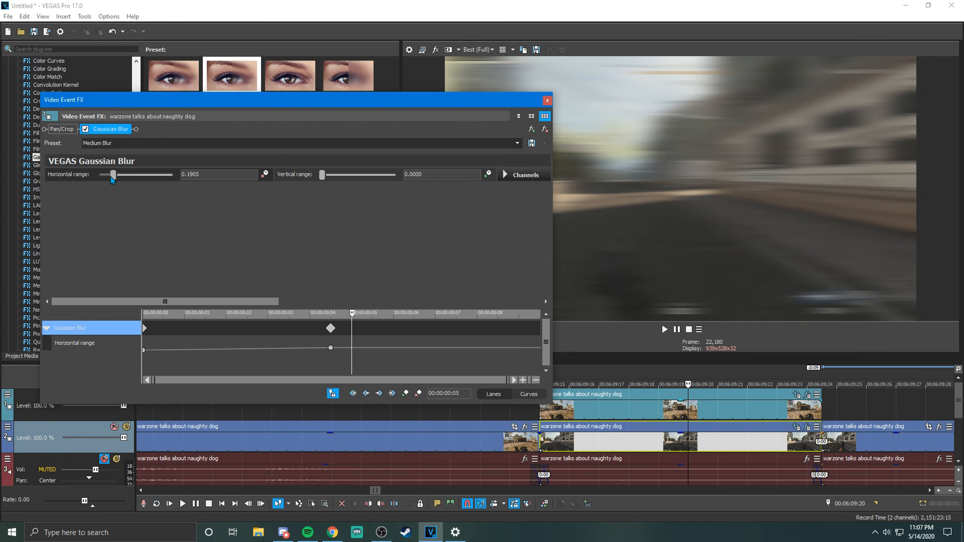
drag(111, 178, 63, 179)
drag(352, 318, 539, 318)
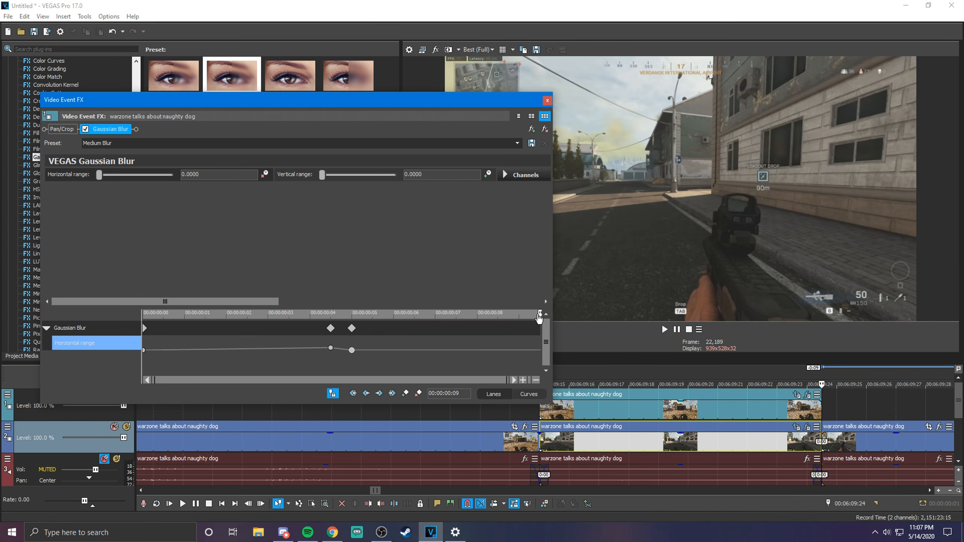
click(547, 100)
Step: Retime the lower short clip's Gaussian Blur keyframes so its horizontal blur fades out before the clip ends
click(613, 453)
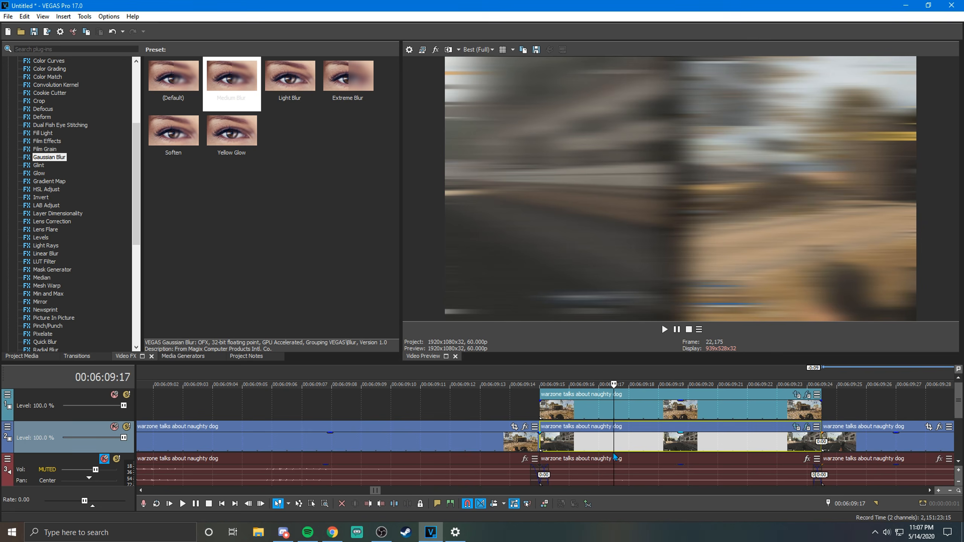
click(807, 427)
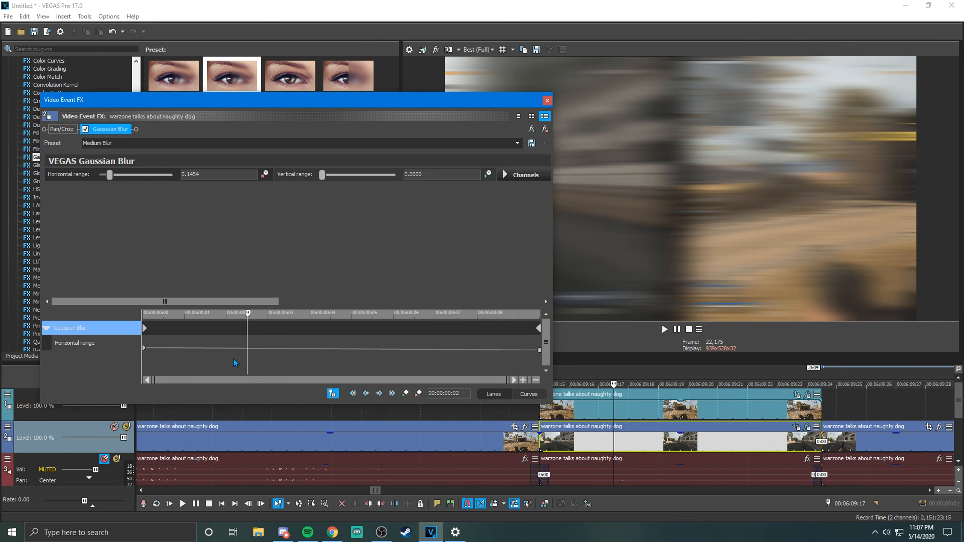
click(145, 333)
drag(146, 332, 361, 320)
mouse_move(538, 328)
mouse_down()
mouse_move(312, 331)
mouse_move(128, 305)
mouse_move(459, 322)
mouse_up()
click(547, 100)
Step: Play the timeline from shortly before the join across the retimed slide transition
scroll(536, 429, down, 1)
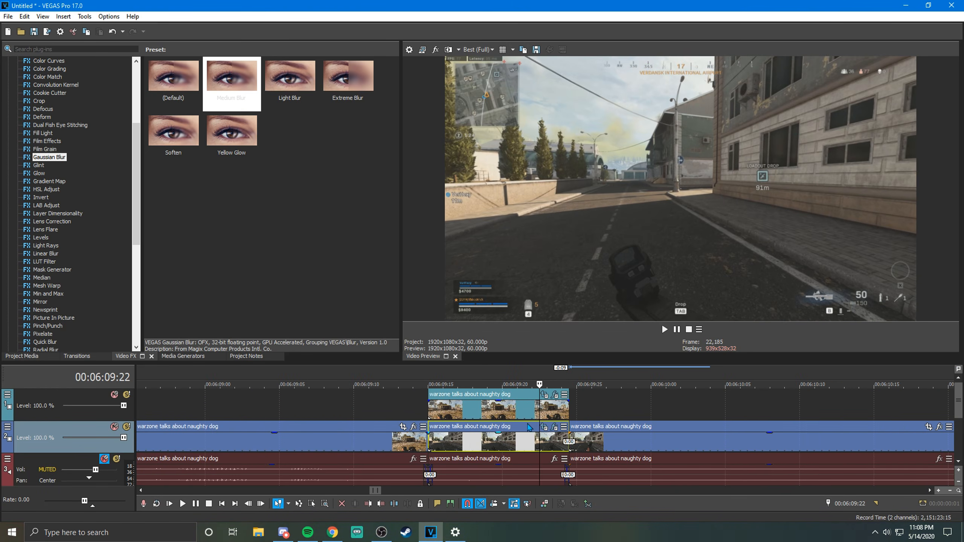
click(420, 443)
click(358, 444)
click(183, 504)
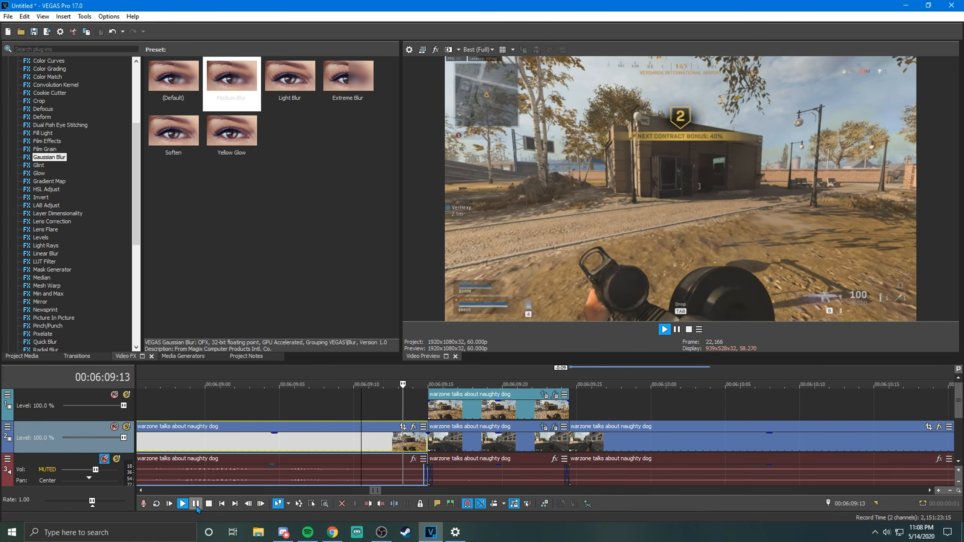
click(196, 503)
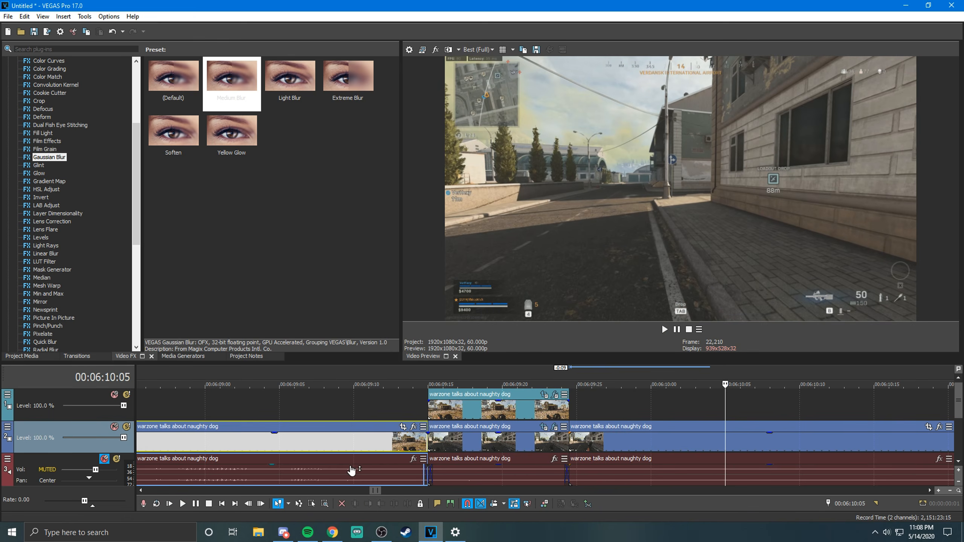
click(200, 506)
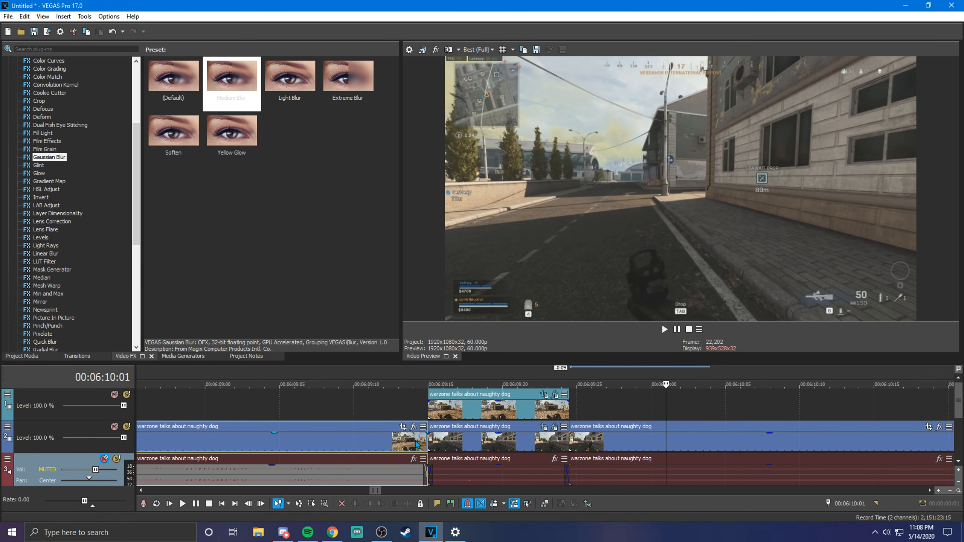
Step: Step back and forth through the frames around the join, starting near 00:06:09:14, to examine the slide transition's motion and blur
click(417, 444)
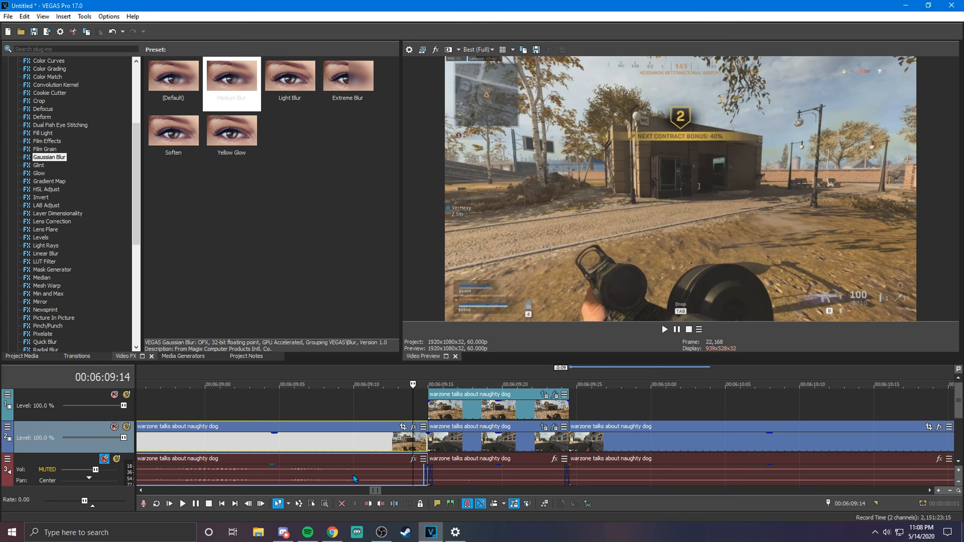
key(Right)
key(Right)
key(Right)
key(Right)
key(Right)
key(Right)
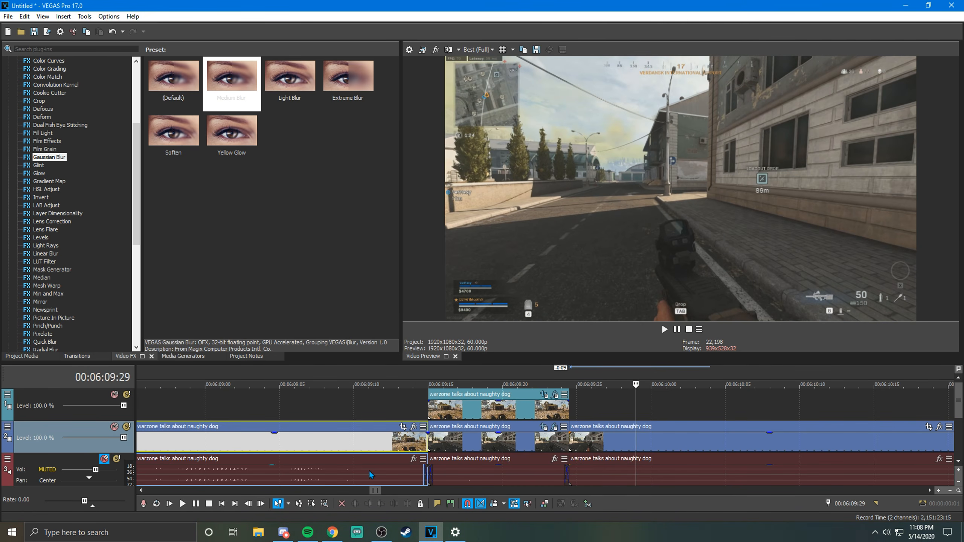
key(Left)
key(Left)
key(Left)
key(Left)
key(Left)
key(Left)
key(Left)
key(Left)
key(Left)
key(Left)
key(Left)
key(Left)
key(Left)
key(Left)
key(Left)
key(Left)
key(Left)
key(Left)
key(Left)
key(Left)
key(Left)
key(Left)
key(Left)
key(Left)
key(Left)
key(Left)
key(Left)
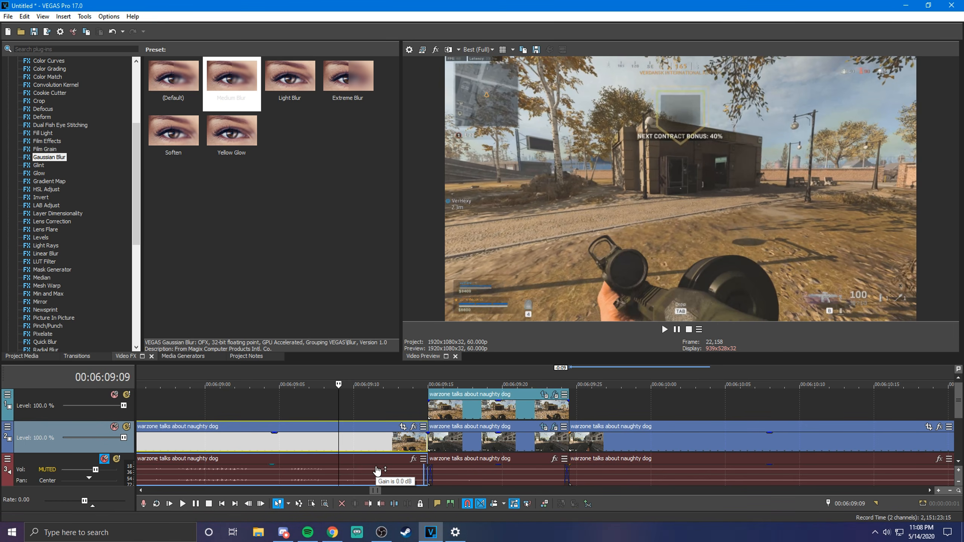
key(Right)
key(Right)
key(Right)
key(Right)
key(Right)
key(Right)
key(Right)
key(Right)
key(Right)
key(Right)
key(Right)
key(Right)
key(Right)
key(Right)
key(Right)
key(Right)
key(Right)
key(Right)
key(Right)
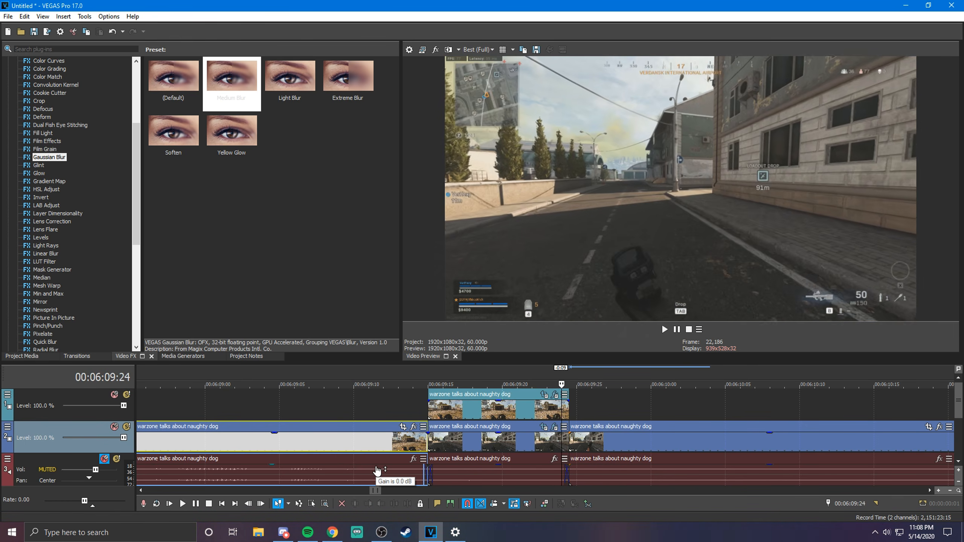
key(Left)
key(Left)
key(Left)
key(Left)
key(Left)
key(Left)
key(Left)
key(Left)
key(Left)
key(Left)
key(Left)
key(Left)
key(Left)
key(Left)
key(Left)
key(Left)
key(Left)
key(Left)
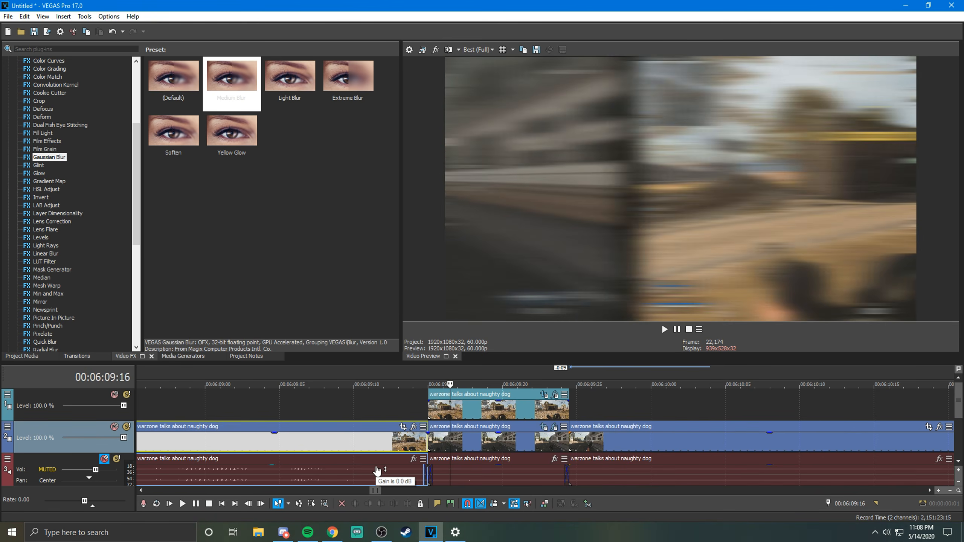
key(Right)
key(Right)
key(Right)
key(Right)
key(Right)
key(Right)
key(Right)
key(Right)
key(Right)
key(Right)
key(Right)
key(Right)
key(Right)
key(Right)
key(Right)
key(Right)
key(Right)
key(Right)
key(Right)
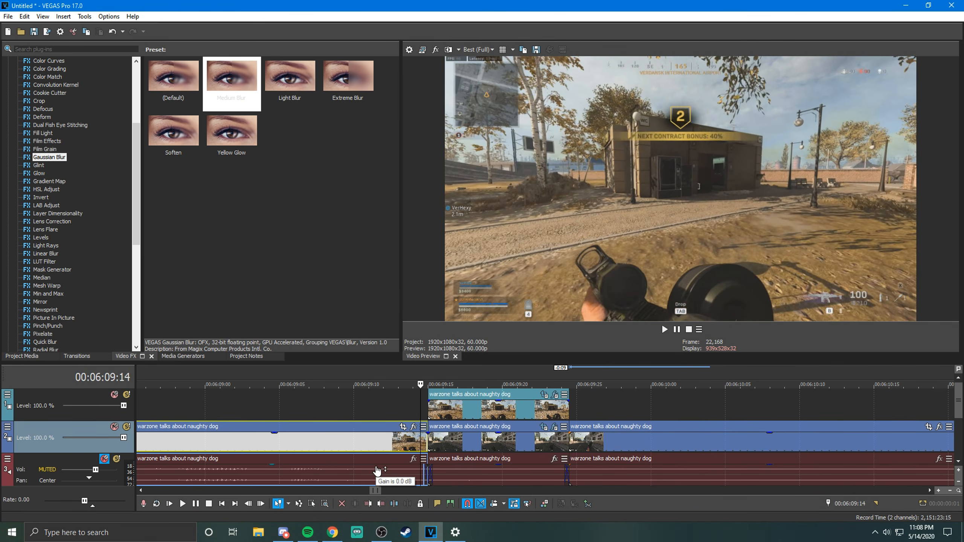
key(Right)
key(Right)
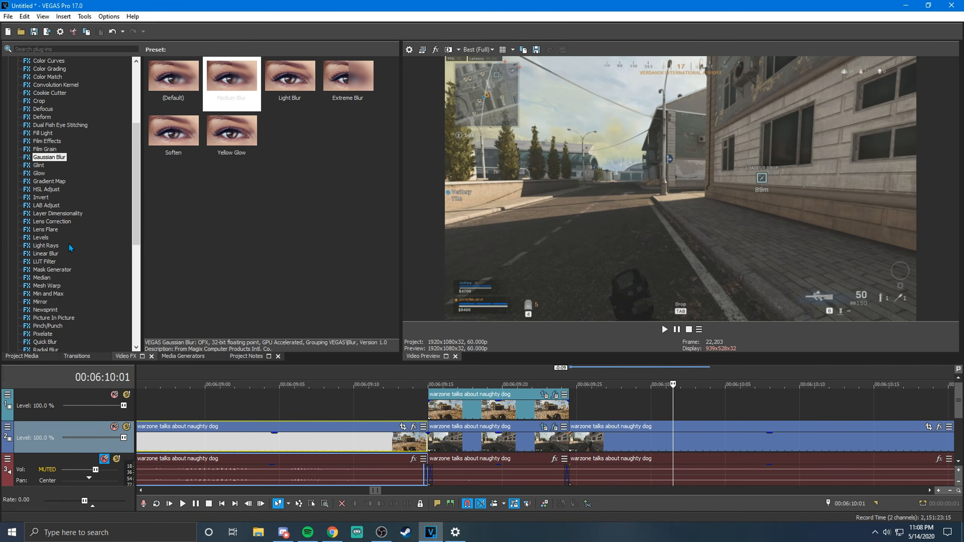
Step: Browse the built-in transitions, viewing the presets for Clock Wipe, 3D Fly In/Out and Portals
click(184, 356)
click(77, 357)
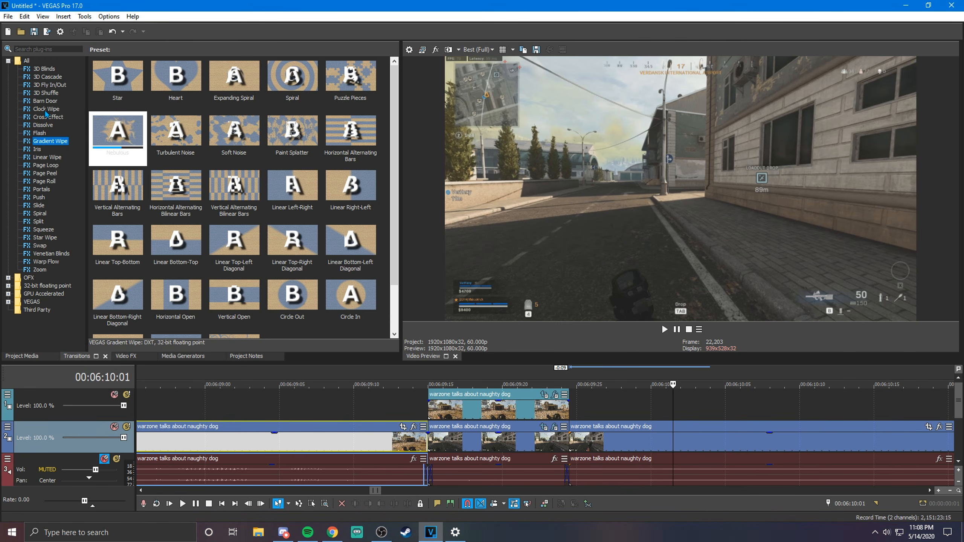
click(45, 110)
click(49, 86)
click(49, 189)
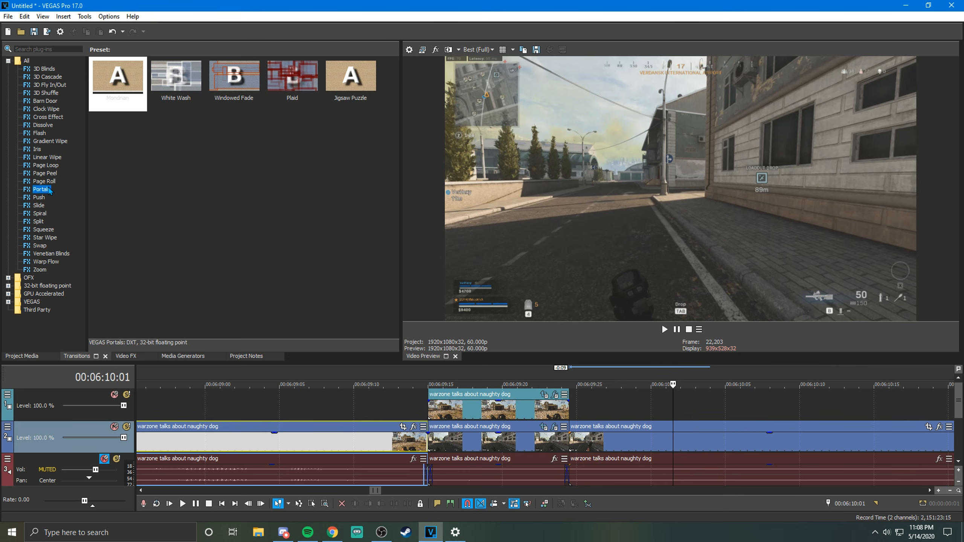
Step: Copy the swoosh sound effect on the lower audio track at the first gameplay join, near 00:04:41:00
click(511, 442)
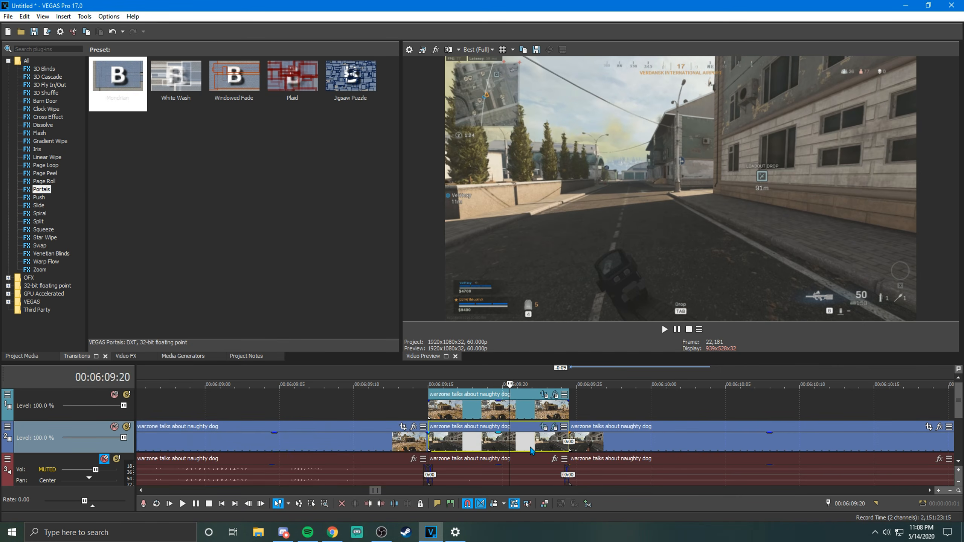
scroll(531, 450, down, 3)
drag(959, 397, 960, 422)
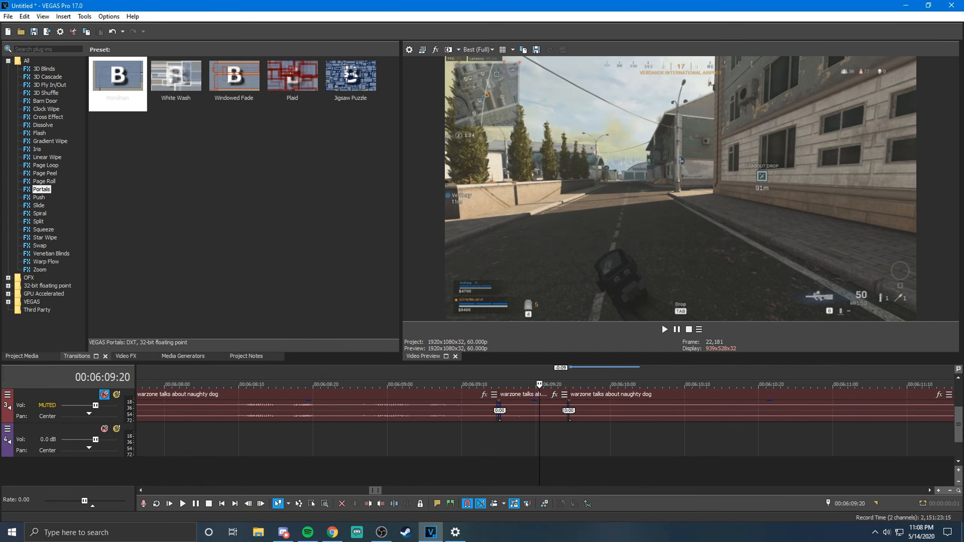
scroll(463, 454, down, 8)
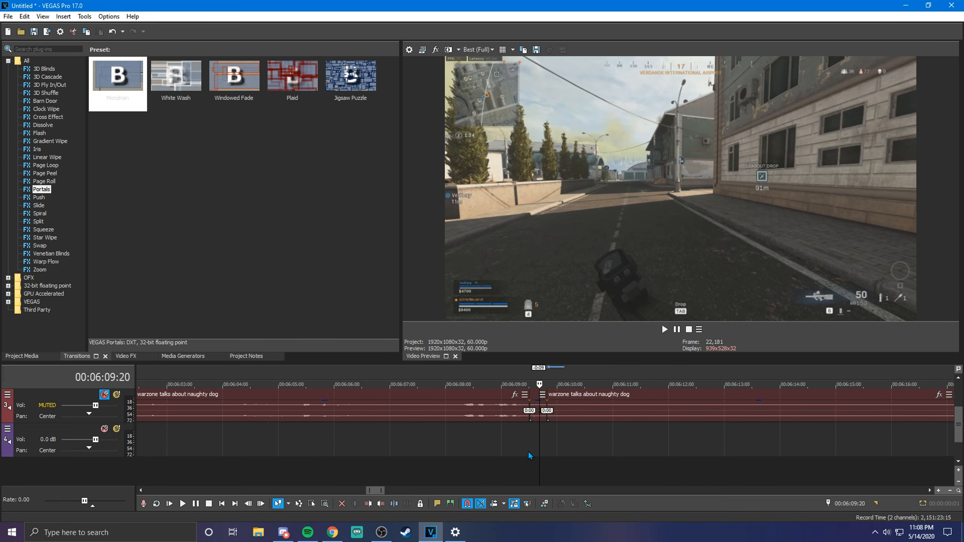
scroll(528, 455, down, 4)
click(316, 443)
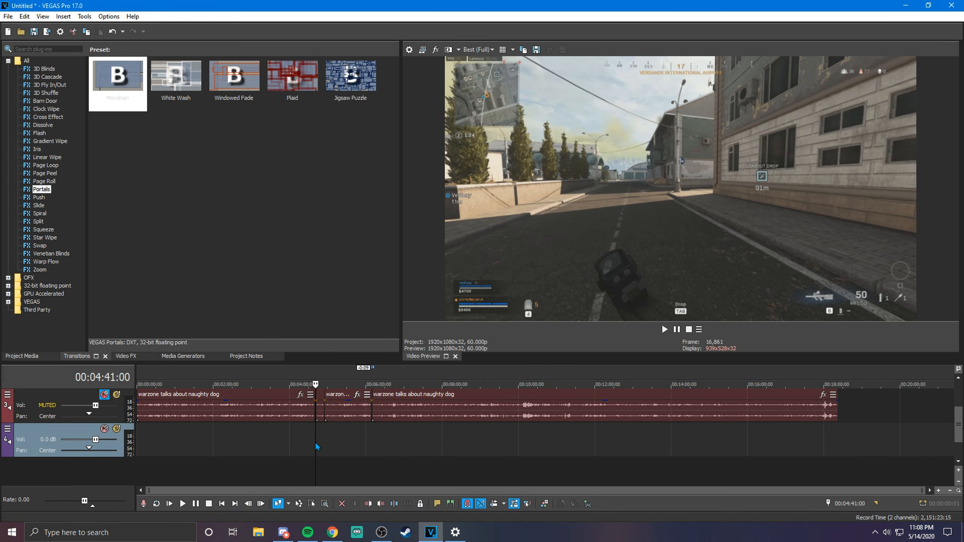
scroll(496, 451, up, 5)
scroll(496, 451, up, 4)
right_click(554, 452)
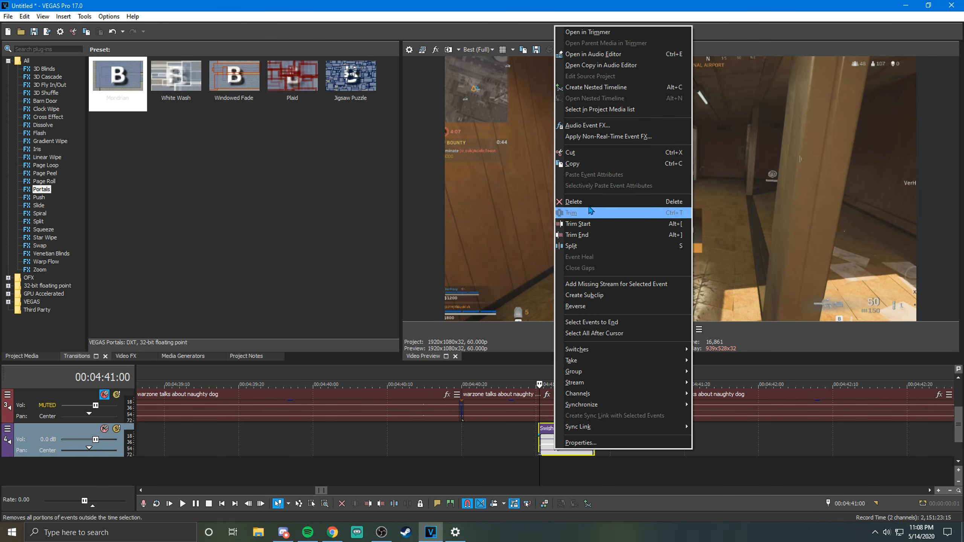
click(590, 165)
Step: Paste the swoosh sound effect on the lower audio track at 00:06:09:13, just before the second gameplay join
scroll(611, 457, down, 10)
click(855, 447)
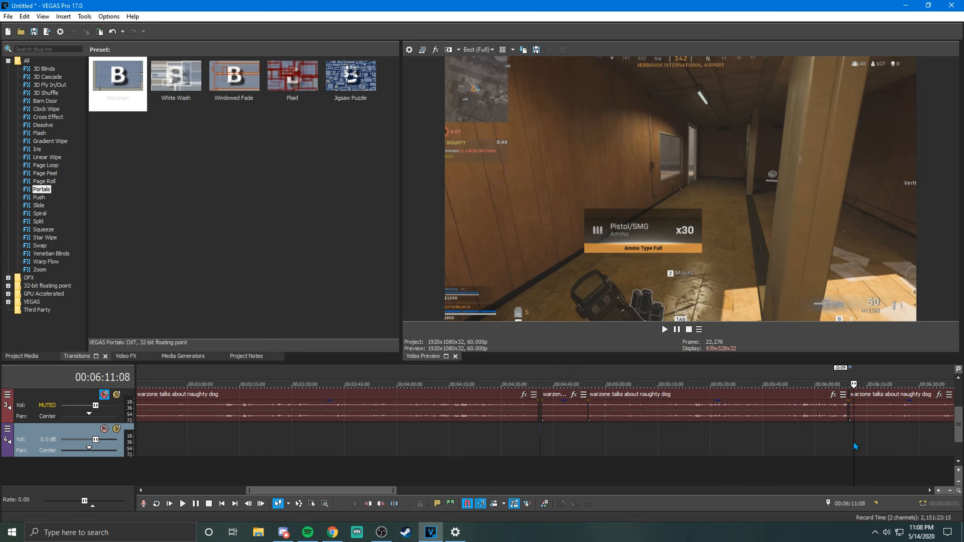
scroll(790, 453, up, 9)
click(338, 450)
right_click(347, 450)
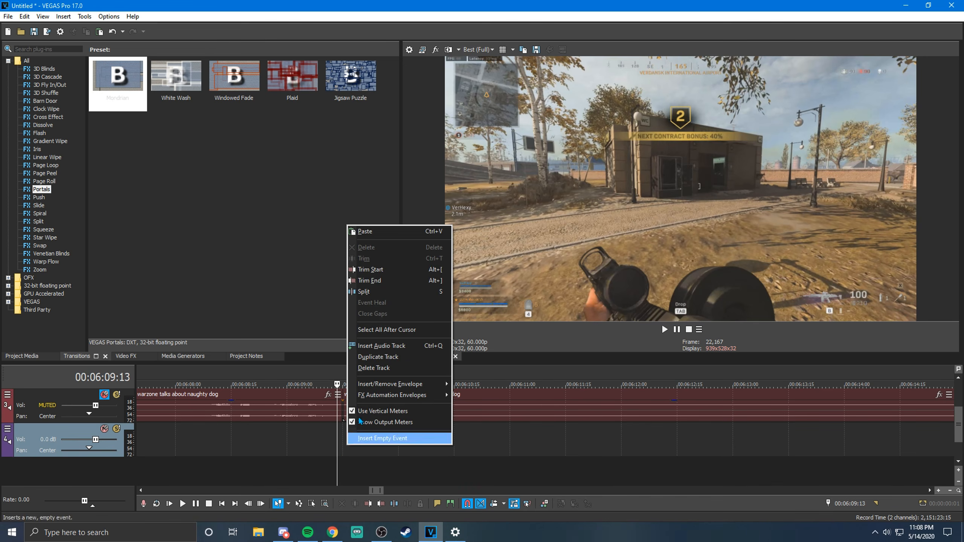
click(365, 232)
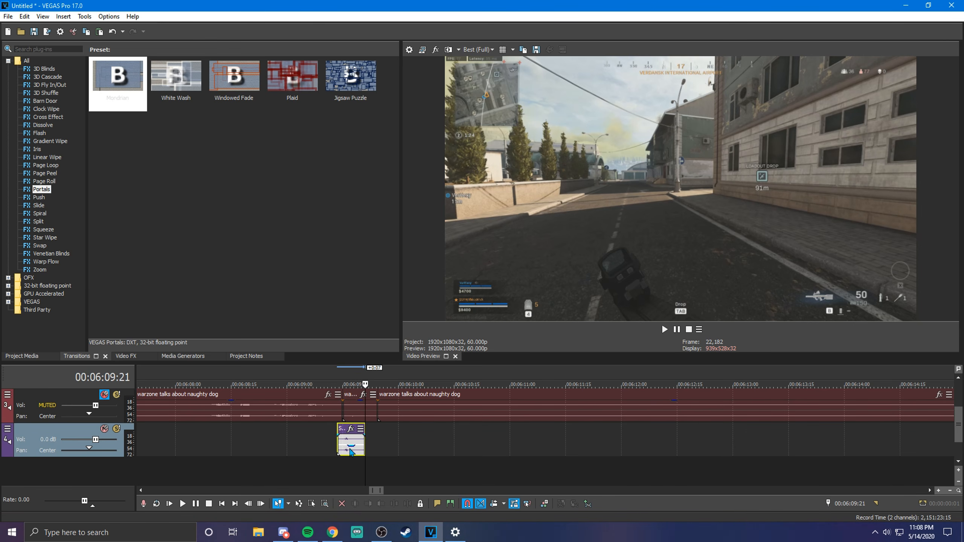
Step: Step through the frames from 00:06:09:13 to examine how the swoosh sound lines up with the slide transition
click(332, 456)
key(Right)
key(Right)
key(Right)
scroll(351, 457, up, 4)
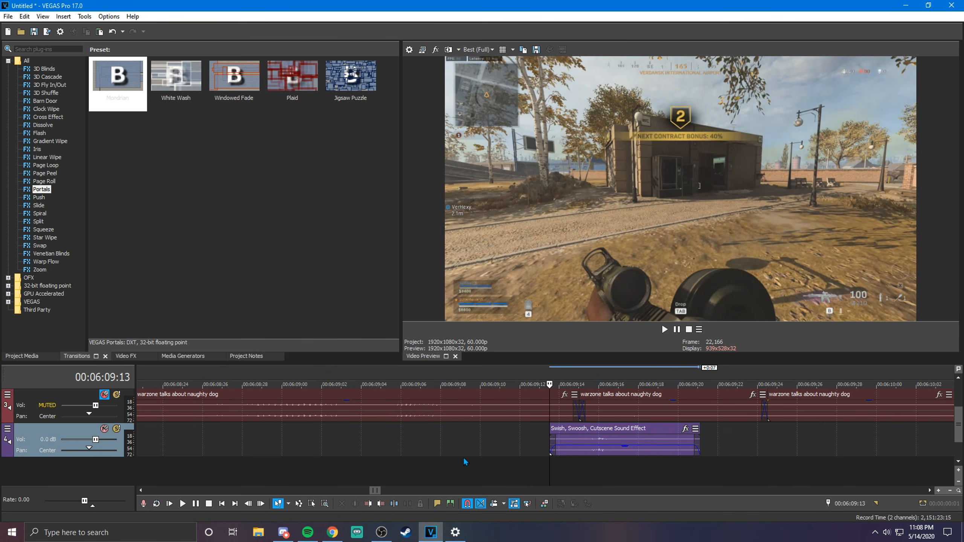
key(Right)
key(Right)
key(Right)
key(Right)
key(Right)
key(Right)
key(Right)
key(Right)
key(Right)
key(Right)
key(Right)
key(Right)
key(Right)
key(Left)
key(Left)
key(Left)
key(Left)
key(Left)
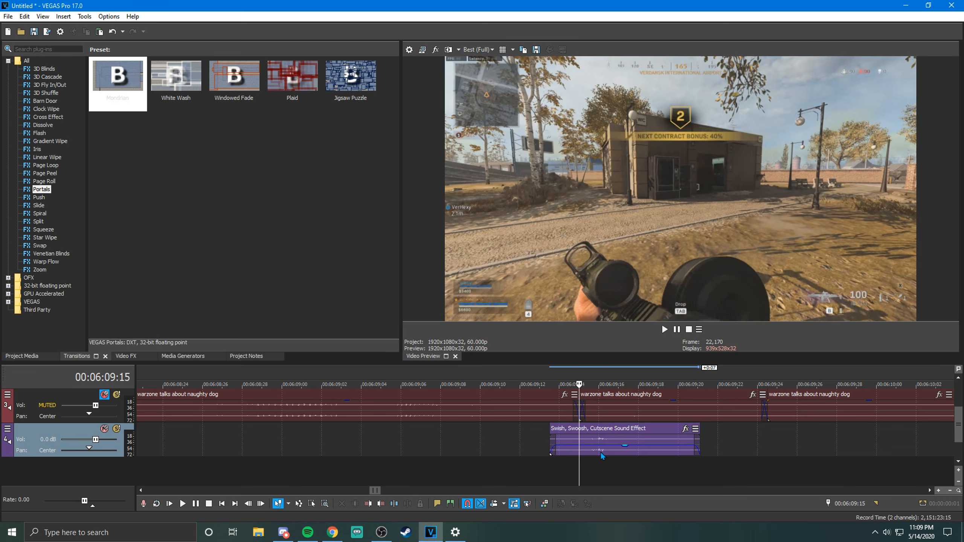
Step: Play the timeline from shortly before the second join across the slide transition with its swoosh sound
click(470, 447)
click(182, 504)
click(197, 503)
scroll(412, 465, down, 6)
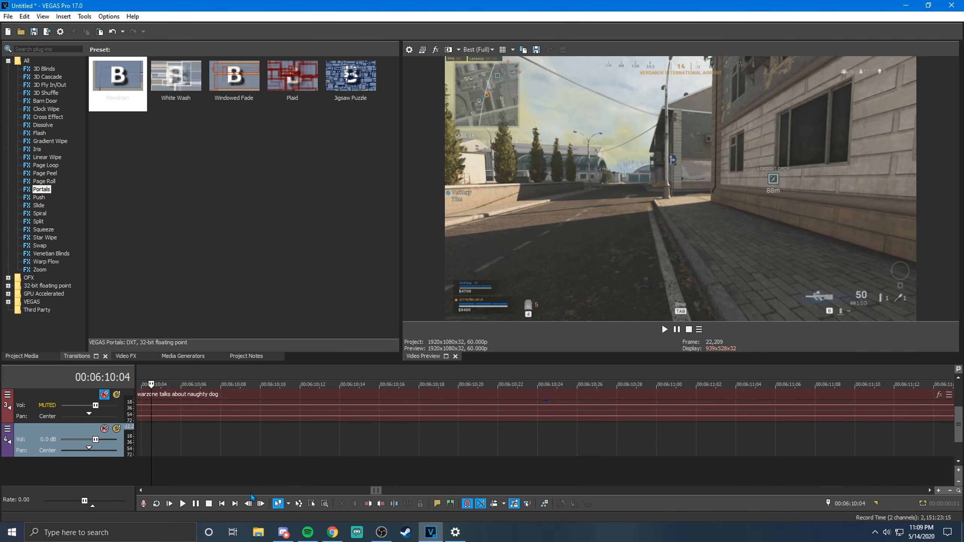
click(441, 450)
click(182, 503)
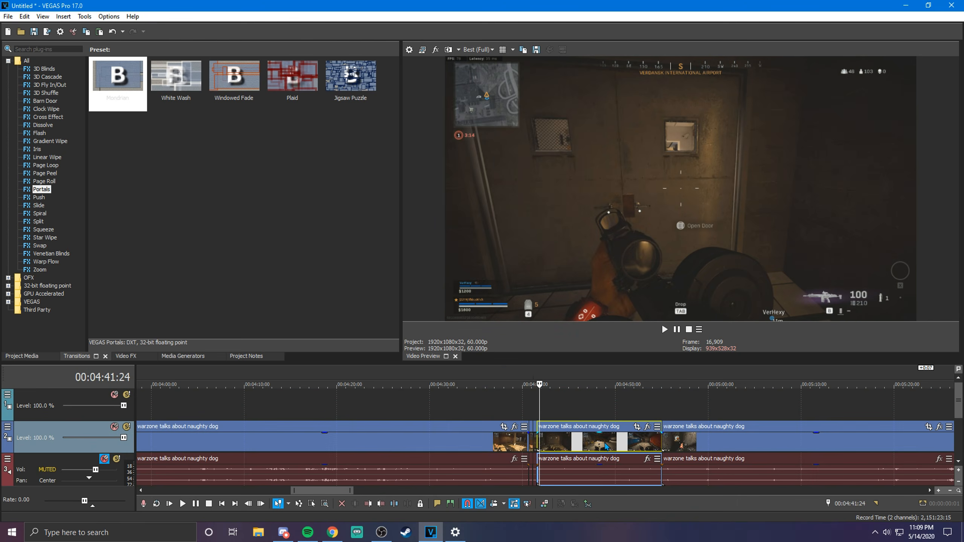
scroll(578, 460, up, 5)
click(515, 447)
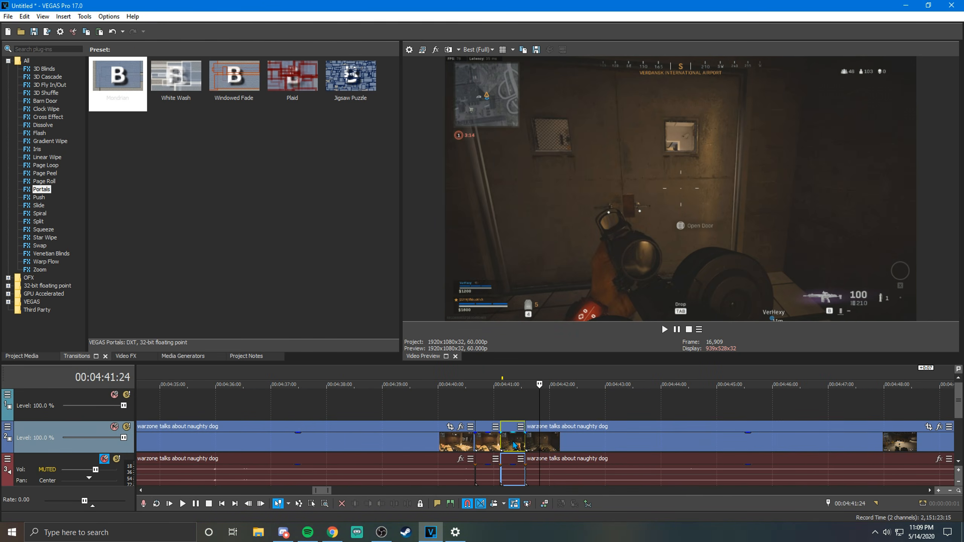
click(565, 444)
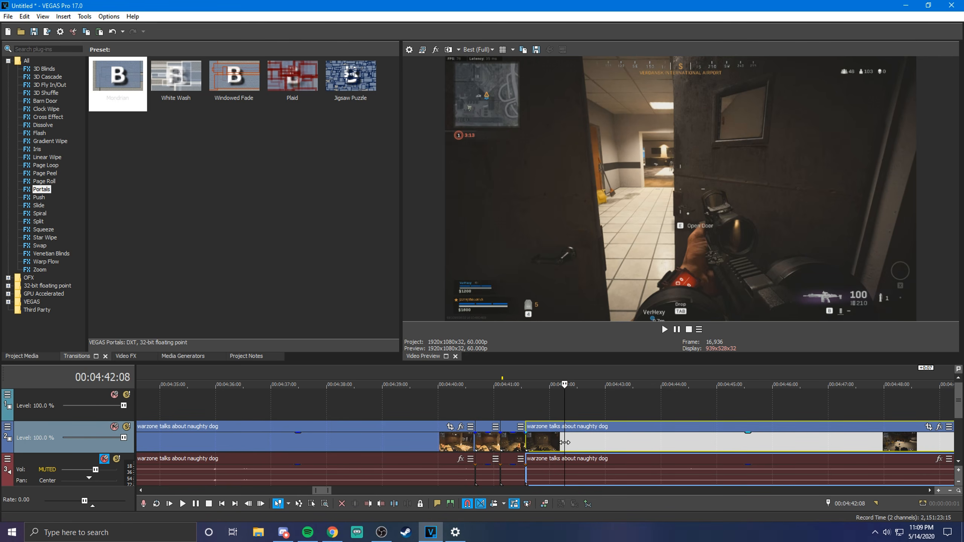
scroll(582, 452, down, 7)
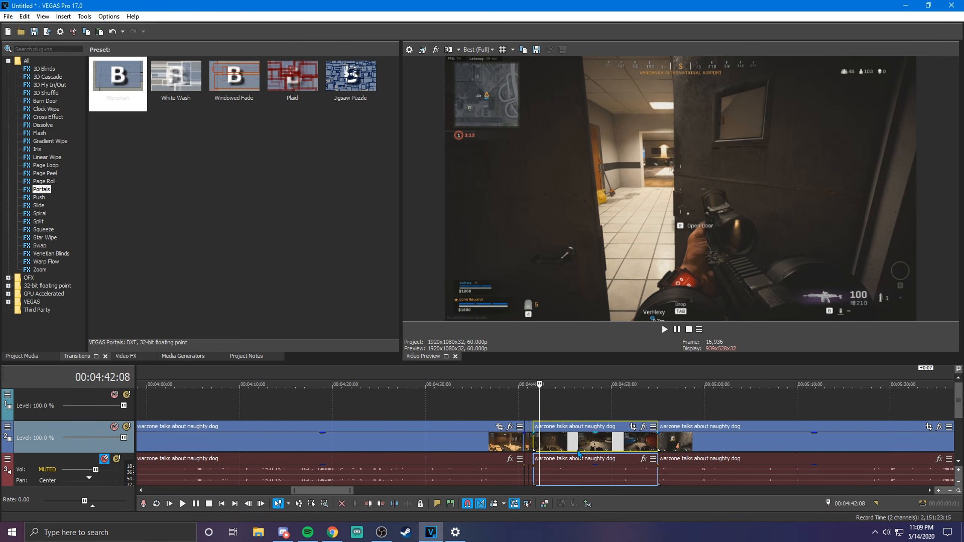
click(598, 445)
scroll(598, 446, down, 3)
click(434, 445)
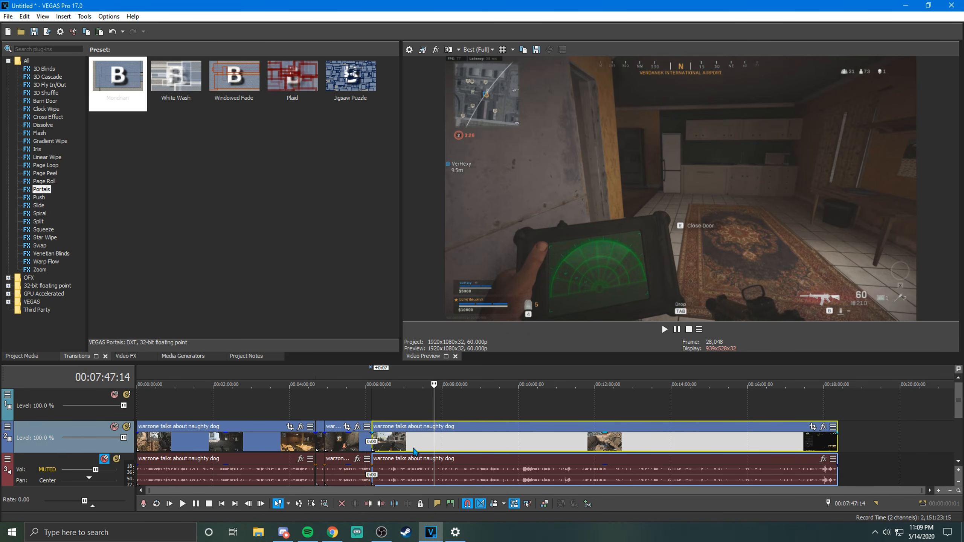
scroll(415, 452, up, 3)
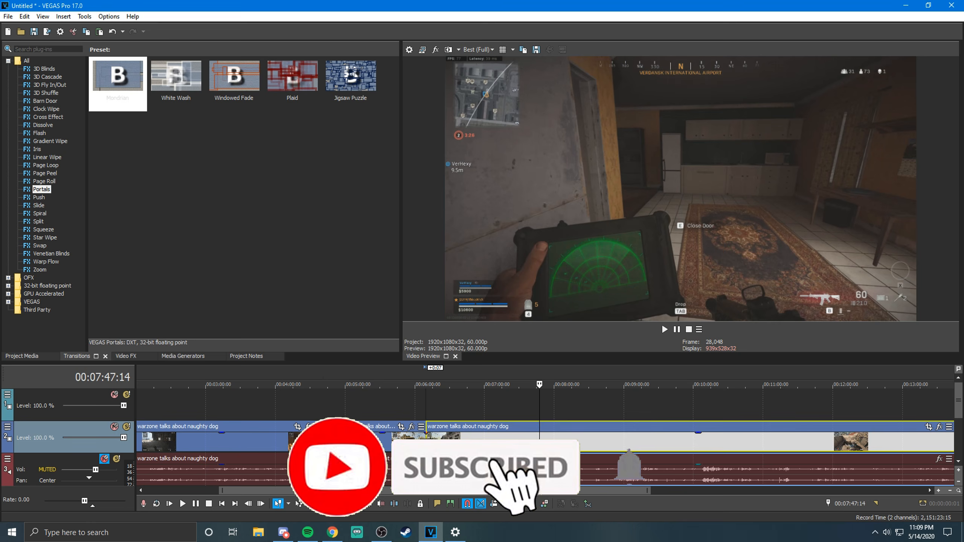